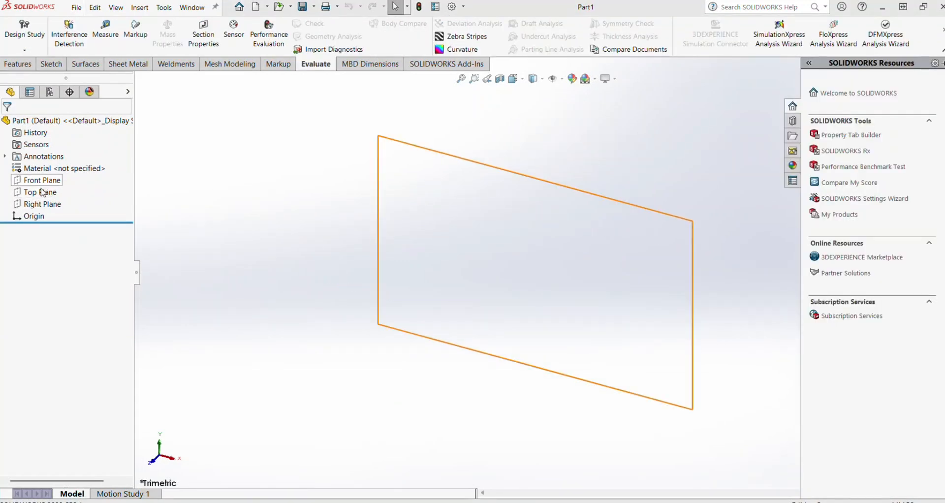
Step: Start a new sketch on the Right Plane
click(40, 204)
click(57, 187)
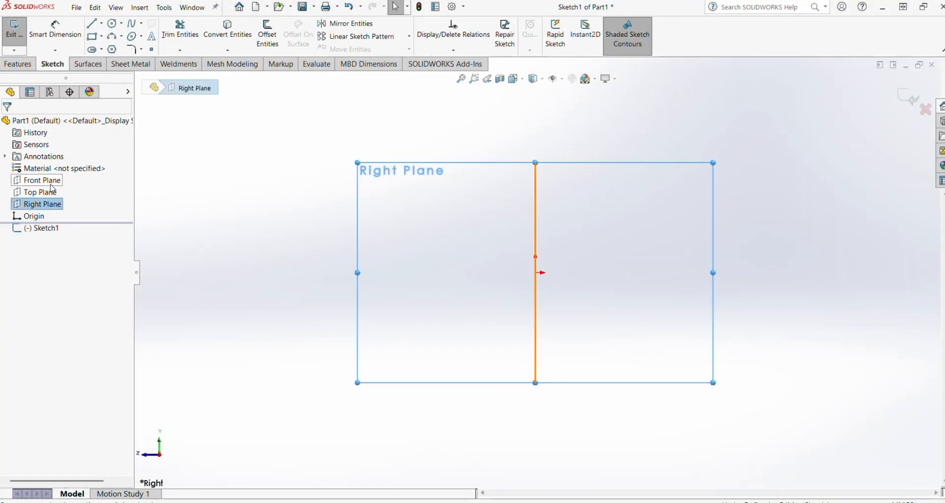
click(242, 223)
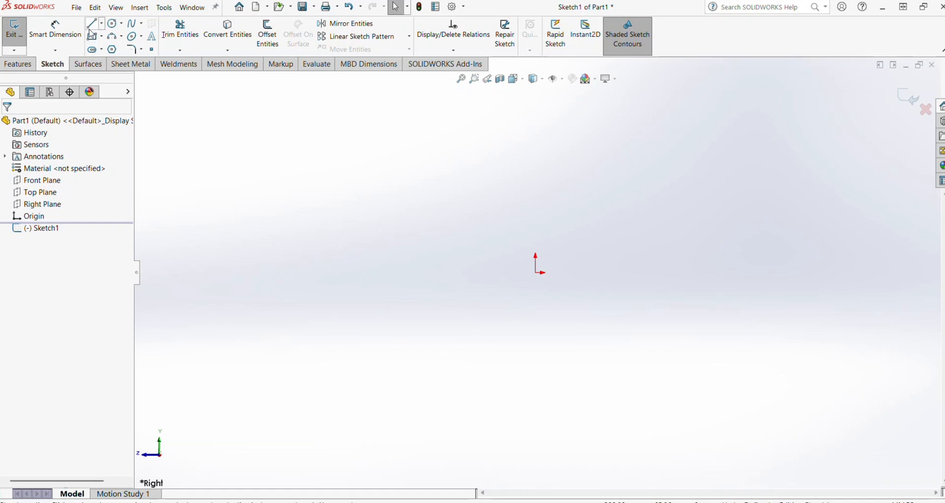
Step: Sketch a closed bent profile from the origin with an about 82 mm horizontal arm, about 97 mm sloping leg, parallel inner edges and slanted arm end
click(93, 26)
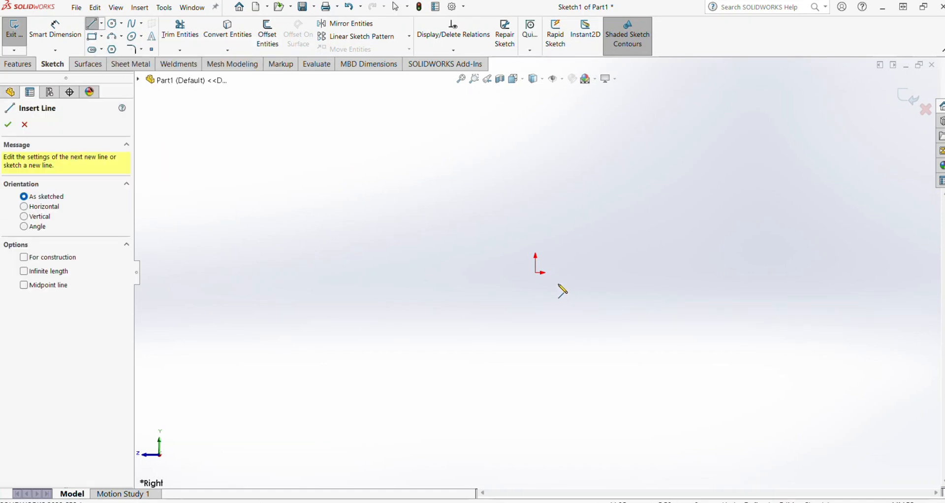
click(535, 273)
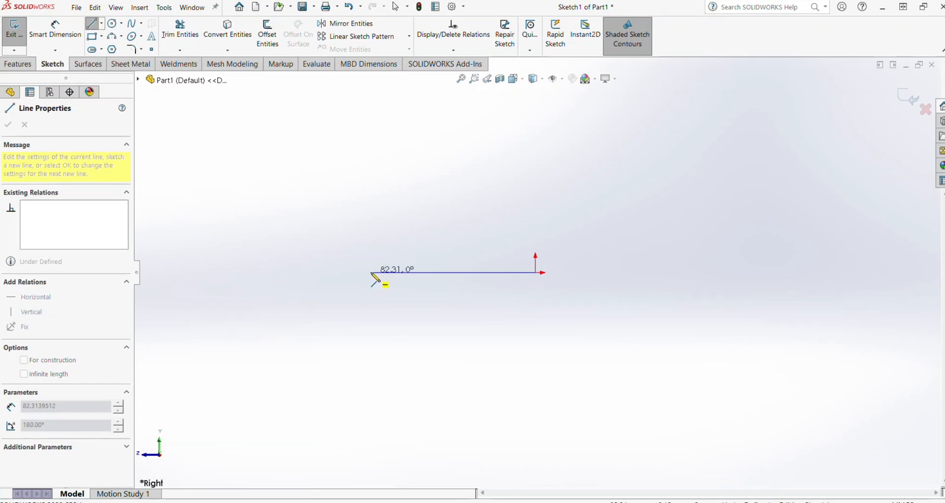
click(371, 272)
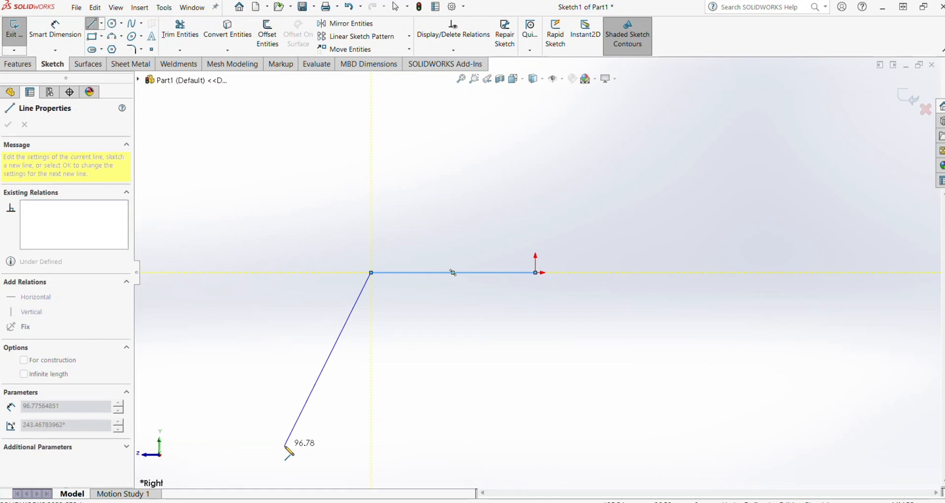
click(285, 446)
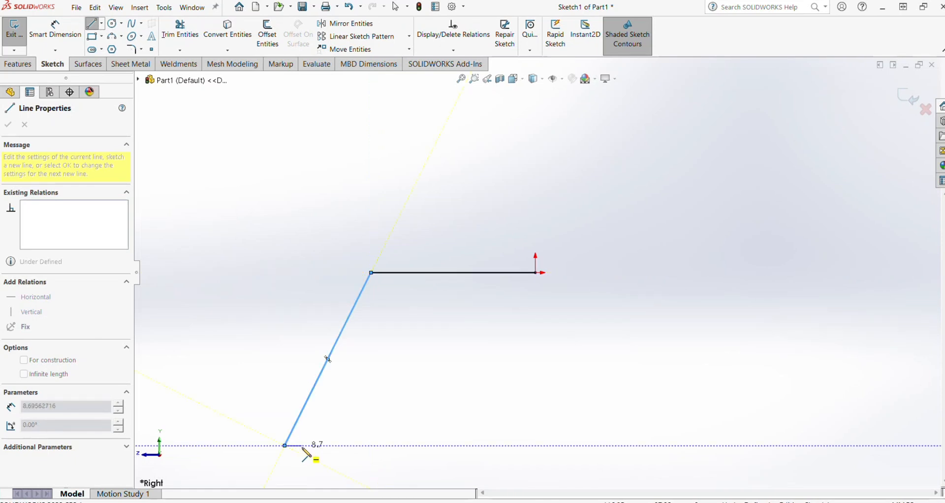
click(301, 446)
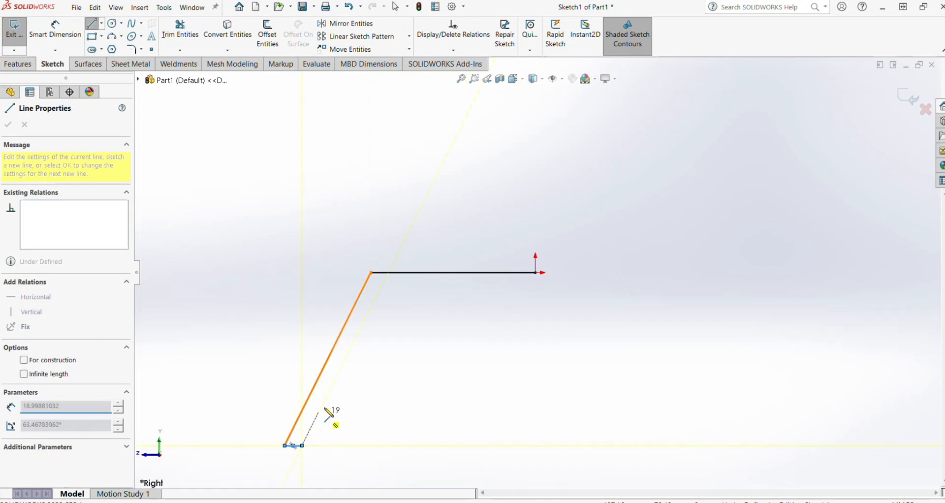
click(382, 285)
click(525, 286)
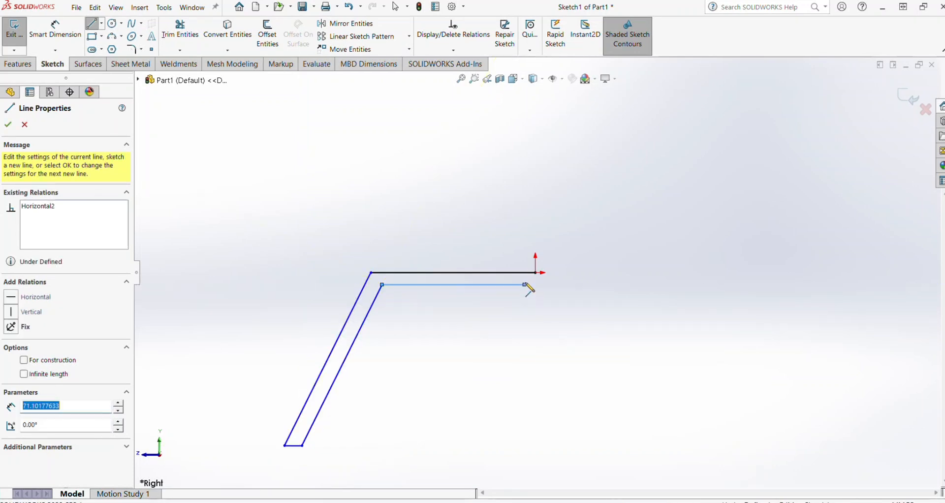
click(534, 273)
key(Escape)
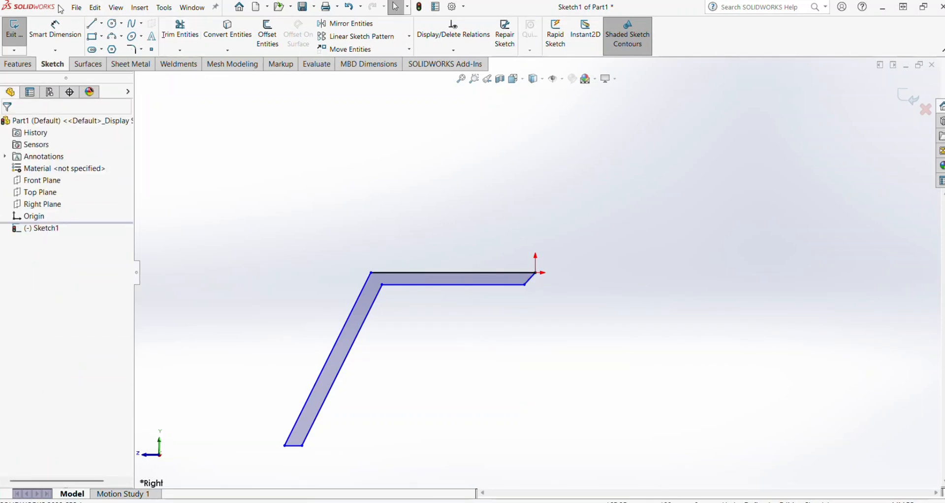
Step: Dimension the angle between the arm's upper edge and its short slanted end at the origin as 45°
click(55, 31)
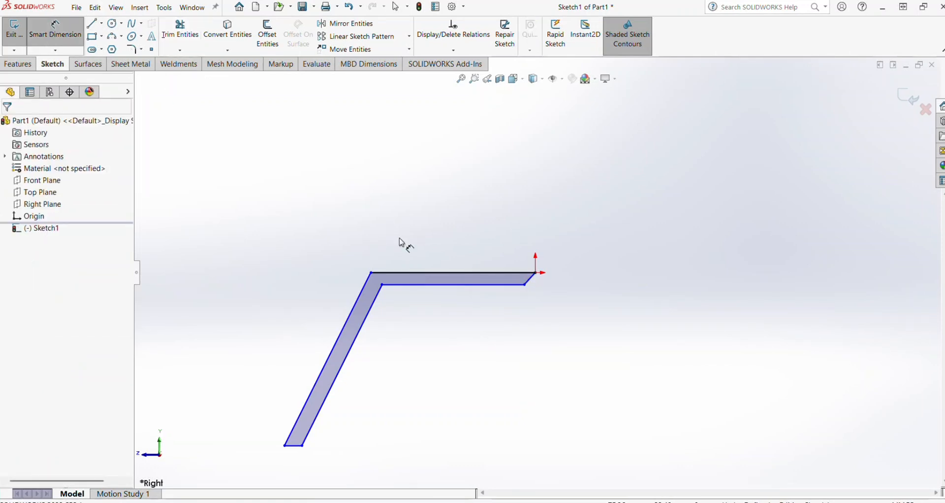
click(530, 273)
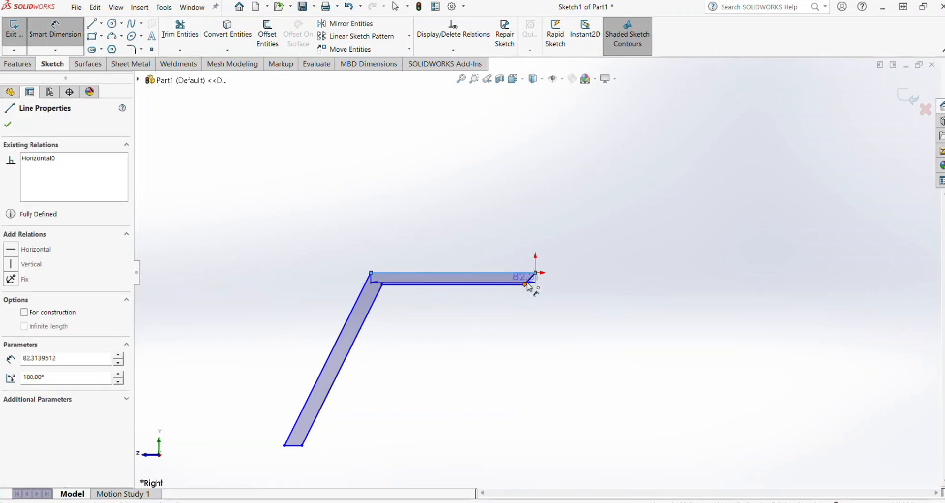
click(529, 282)
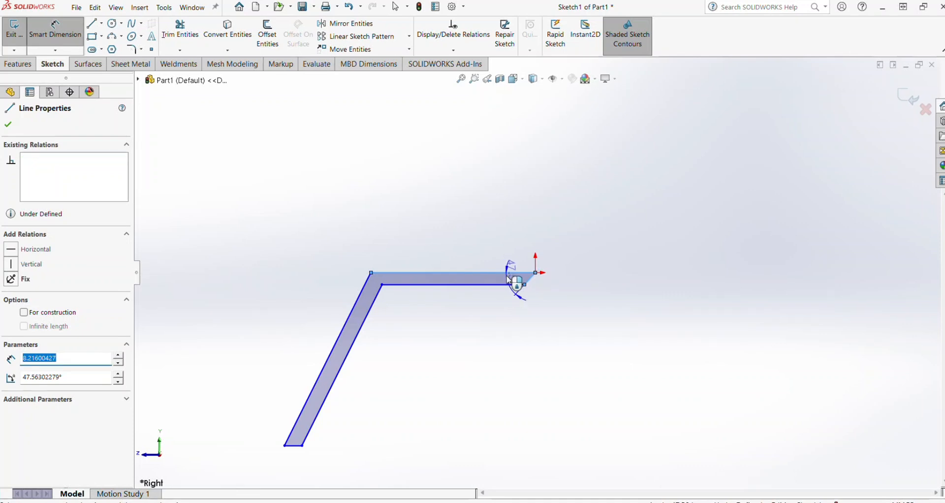
click(642, 263)
text(40)
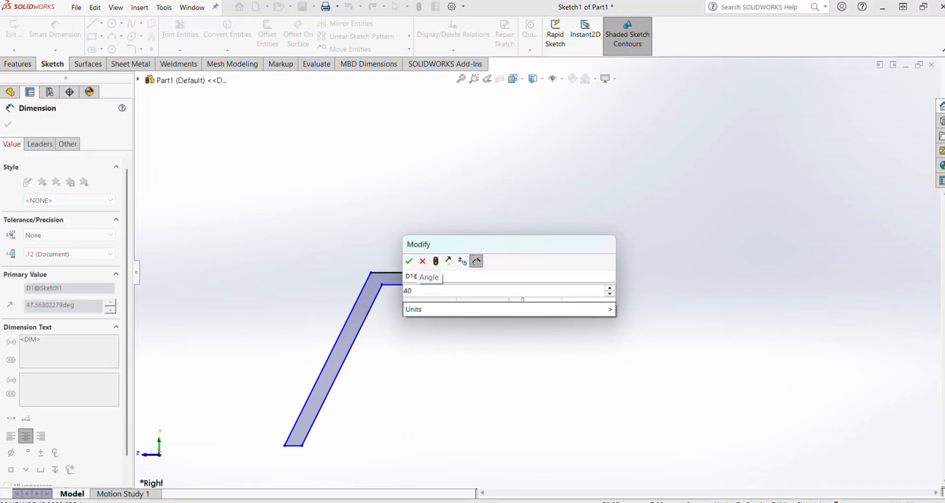
key(BackSpace)
text(5)
key(Return)
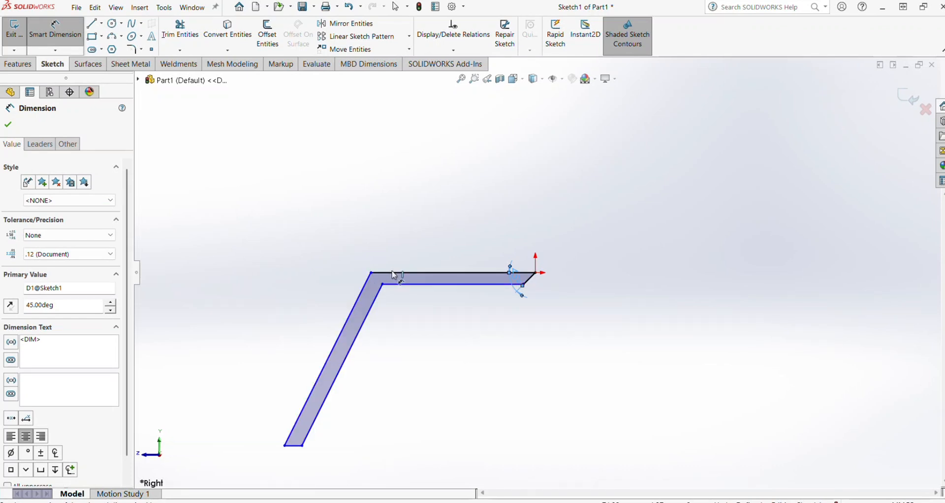
Step: Dimension the distance between the horizontal arm's upper and lower edges as 6 mm
click(481, 272)
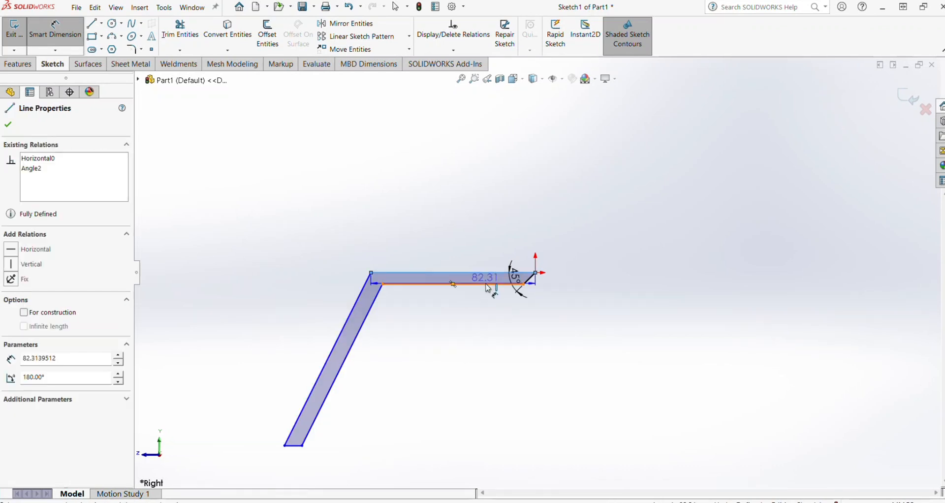
click(487, 284)
click(572, 230)
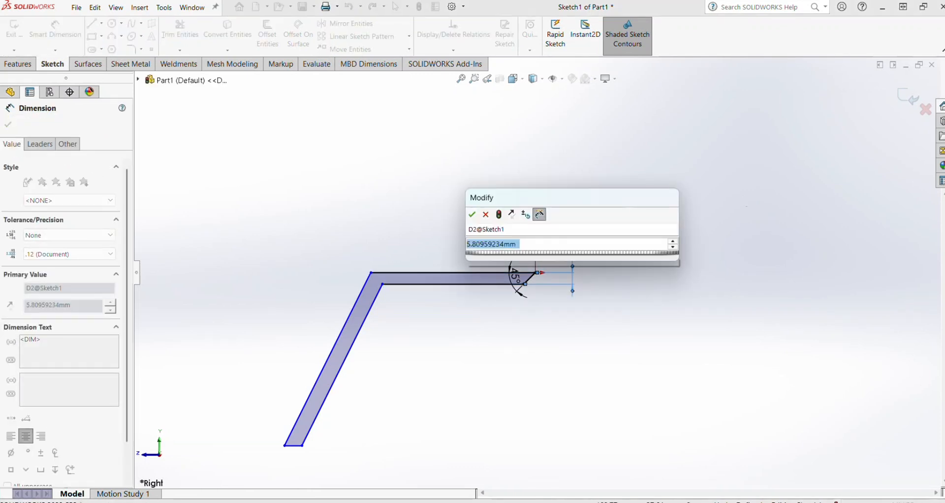
text(6)
key(Return)
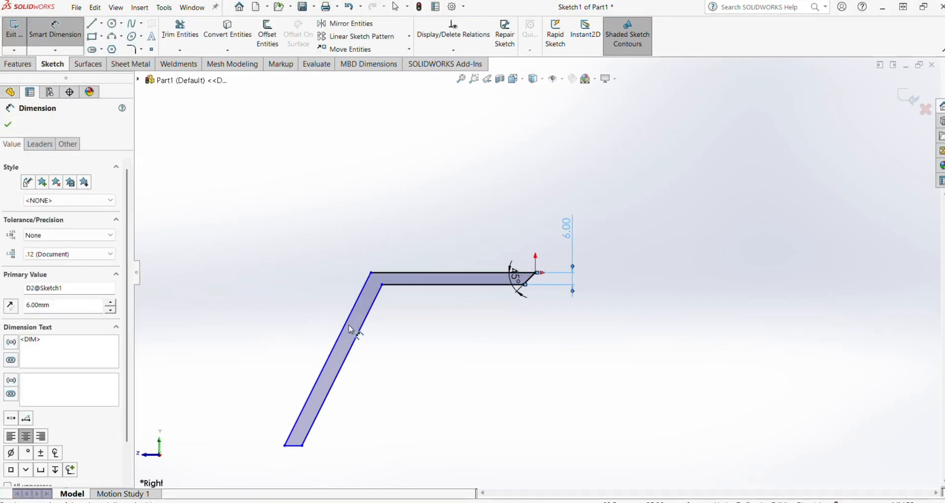
Step: Dimension the sloping leg's thickness between its two long edges as 10 mm
click(348, 331)
click(356, 344)
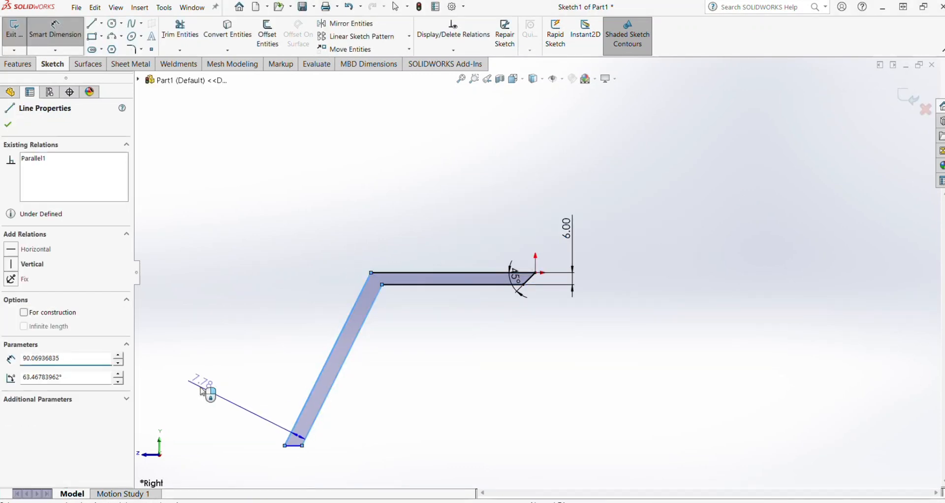
click(202, 391)
text(10)
key(Return)
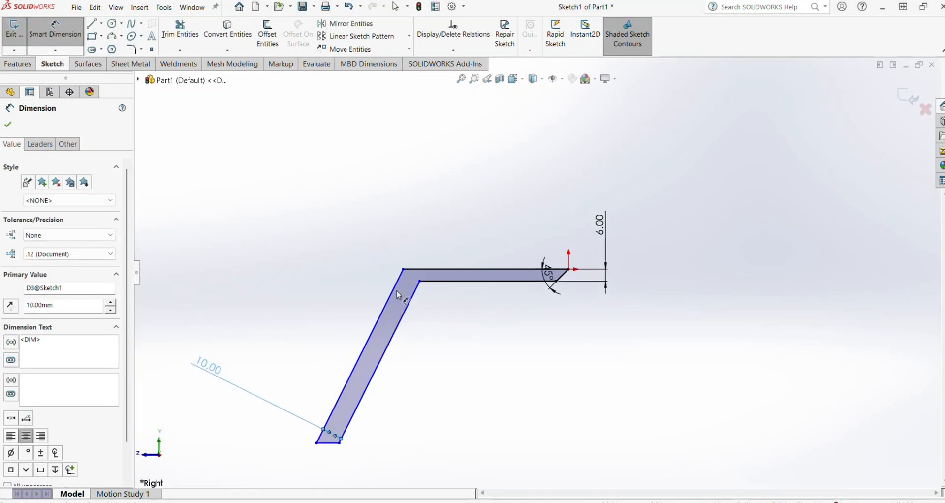
Step: Dimension the vertical distance from the arm's upper edge to the leg's short bottom edge as 85 mm
click(423, 269)
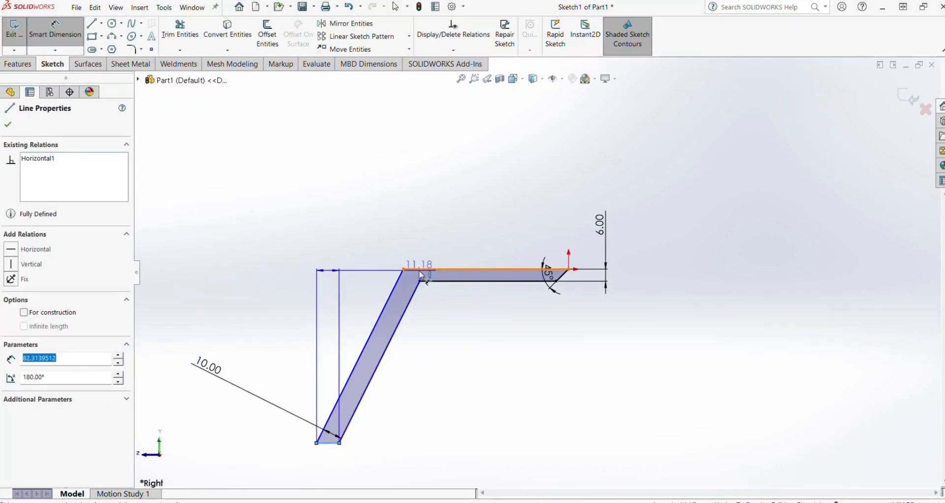
click(247, 334)
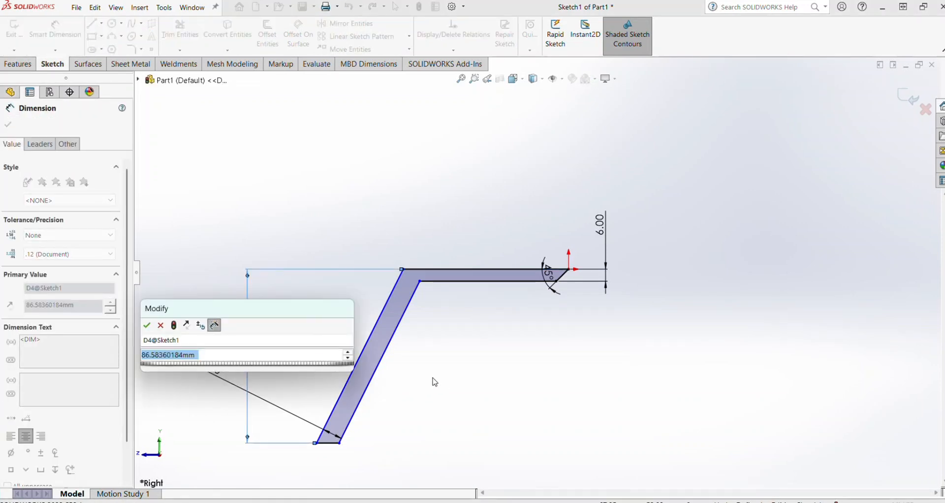
text(8)
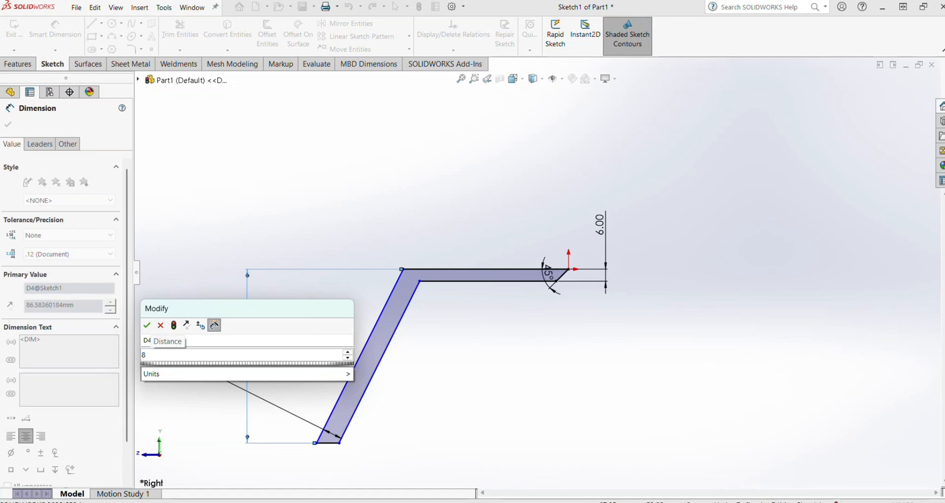
text(5)
key(Return)
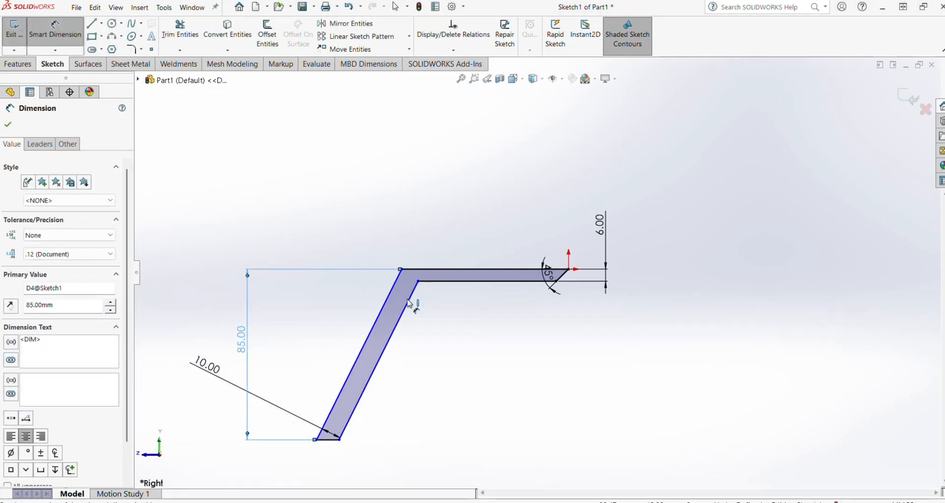
Step: Make the sloping leg's two long edges parallel
right_click(305, 250)
click(333, 284)
click(333, 286)
drag(420, 331, 337, 365)
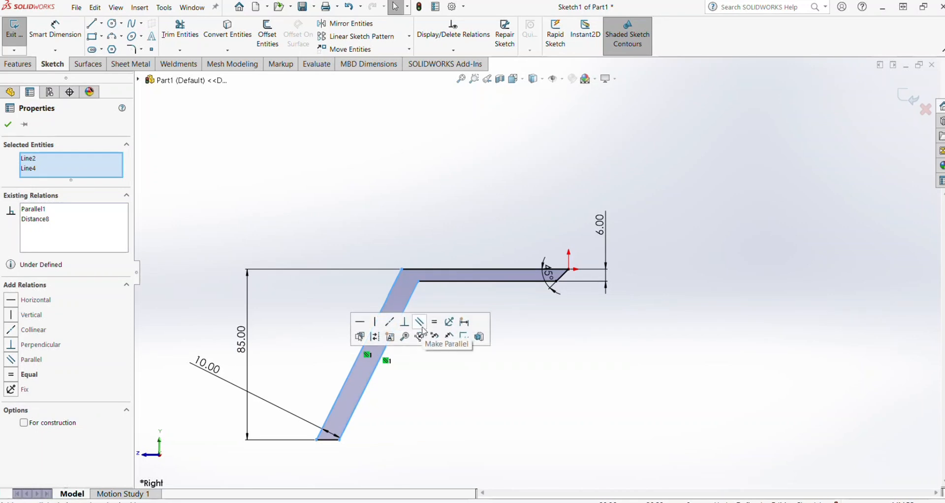
click(6, 124)
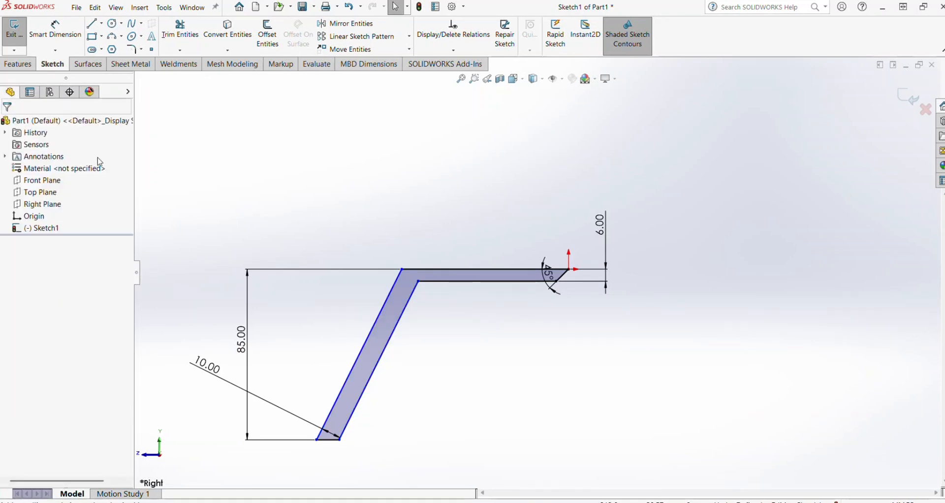
Step: Dimension the inner angle between the arm's lower edge and the leg's inner edge as 110°
click(55, 31)
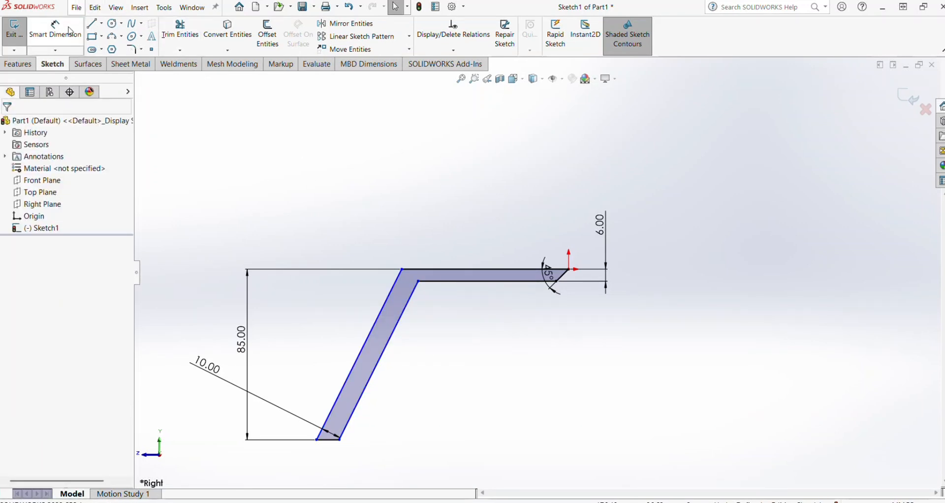
click(429, 289)
click(412, 296)
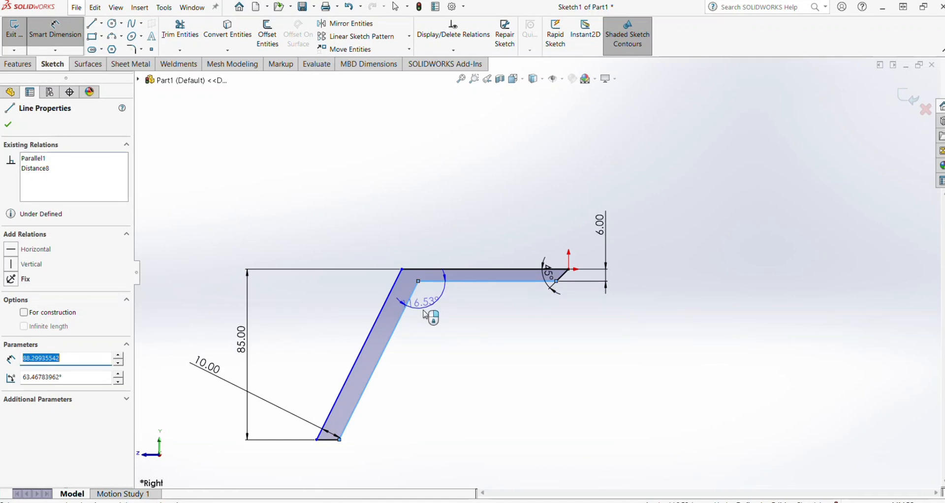
click(478, 337)
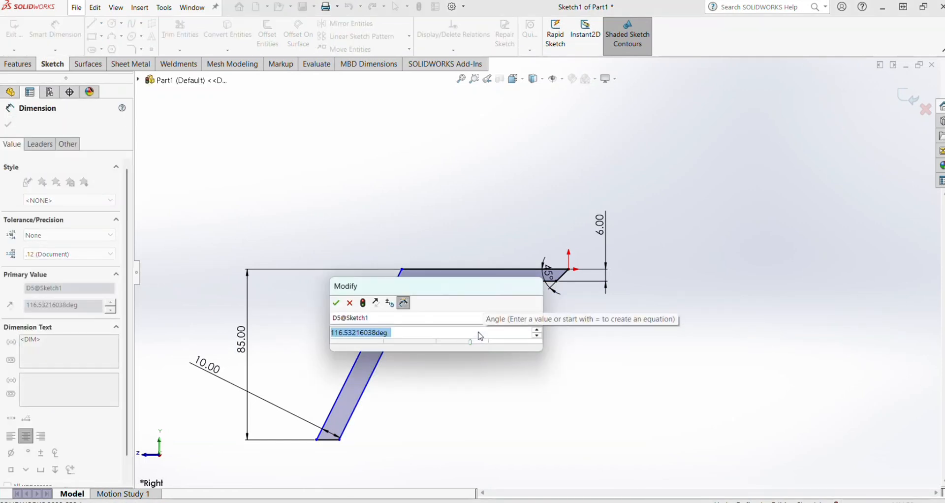
text(110)
key(Return)
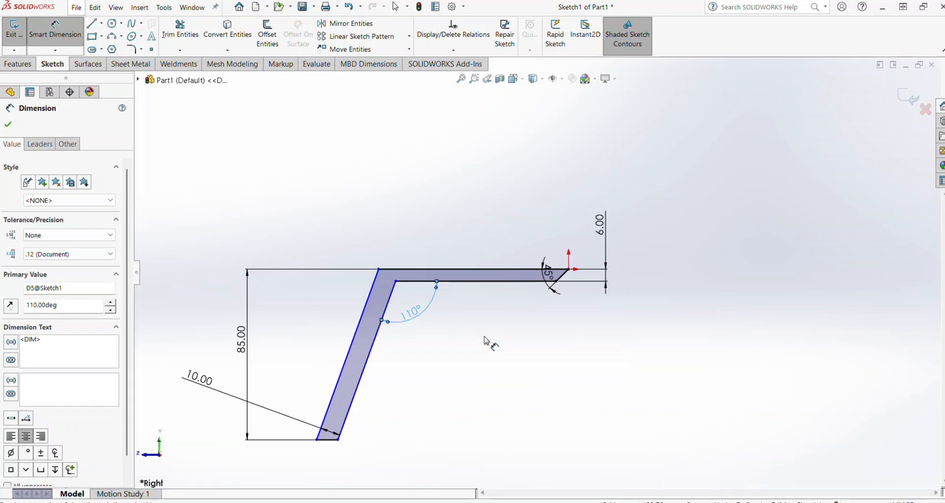
click(508, 335)
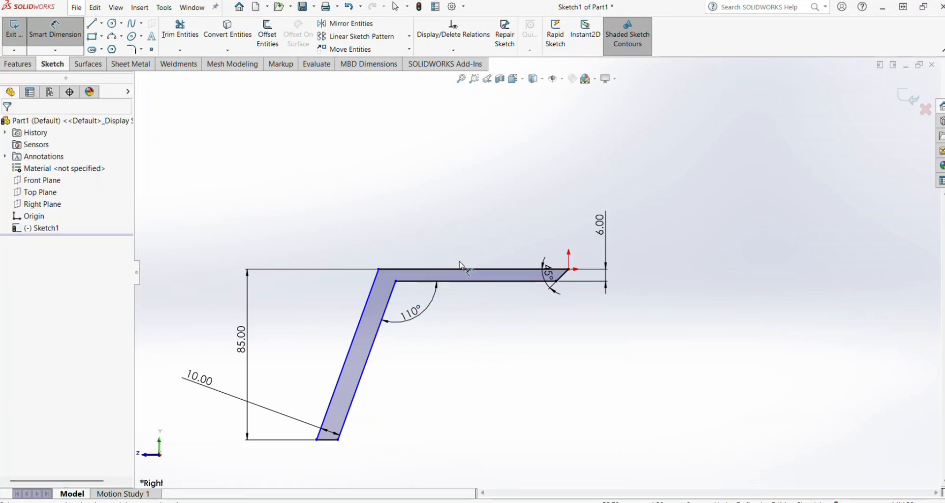
Step: Dimension the arm's upper edge as 80 mm long and finish dimensioning the profile
click(462, 270)
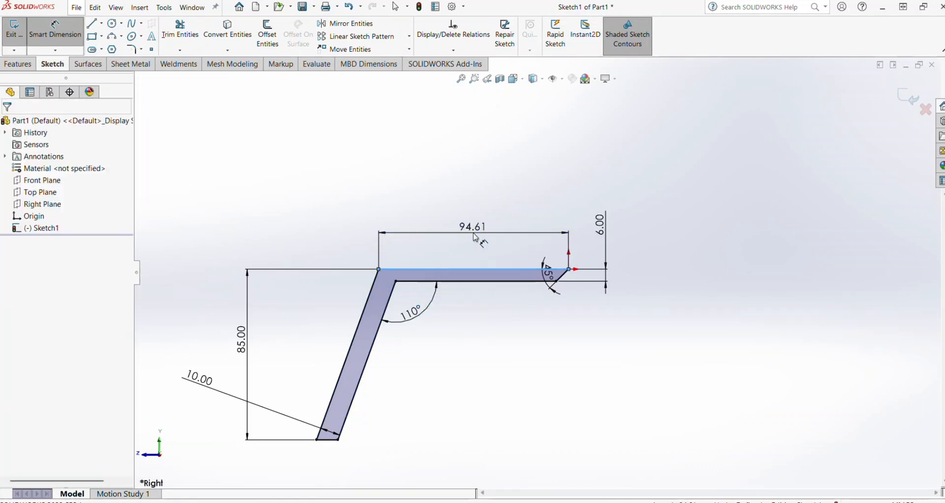
click(474, 233)
text(80)
key(Return)
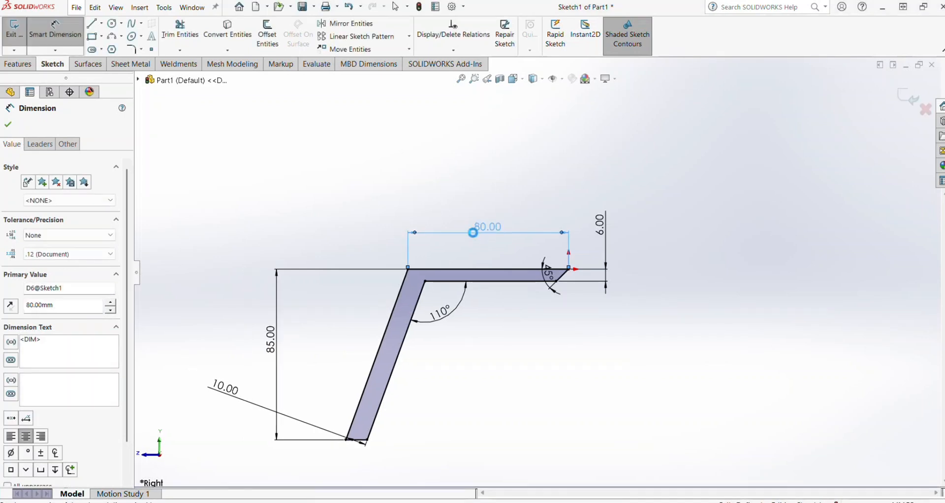
click(434, 381)
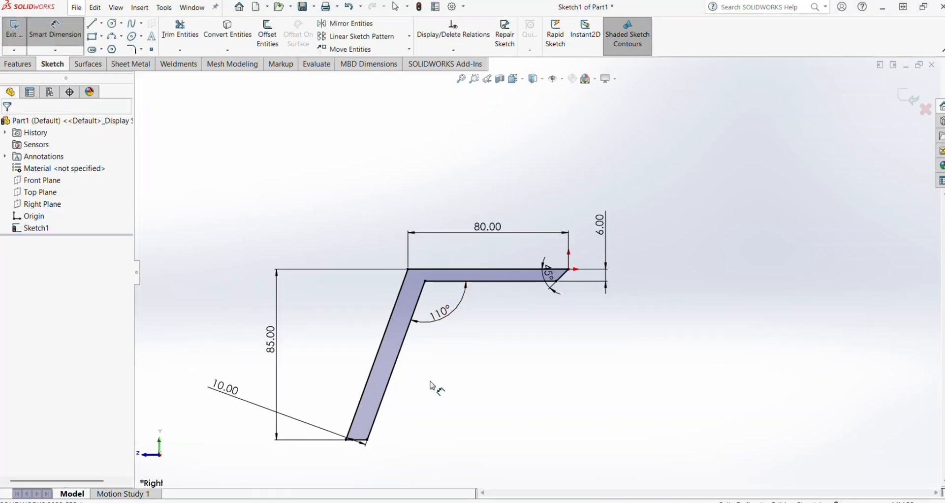
right_click(330, 285)
click(326, 310)
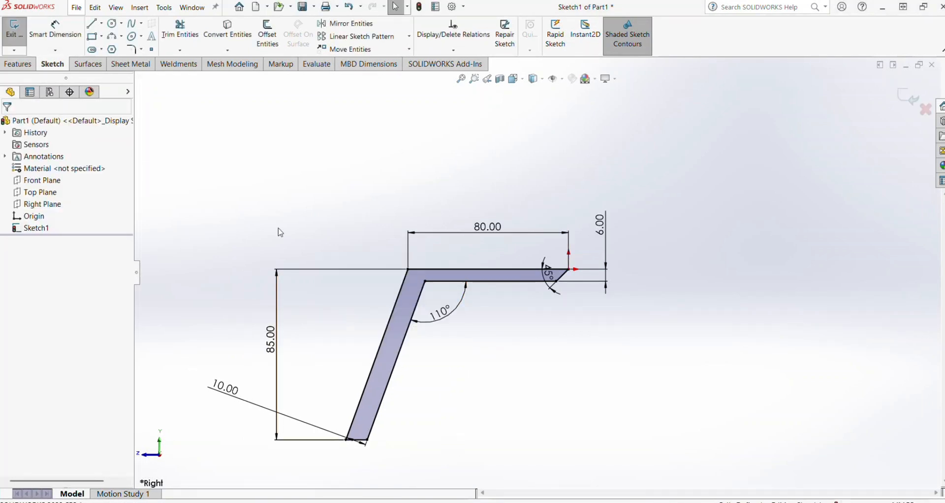
Step: Fillet the profile's inner and outer bend corners with a 10 mm radius
click(133, 49)
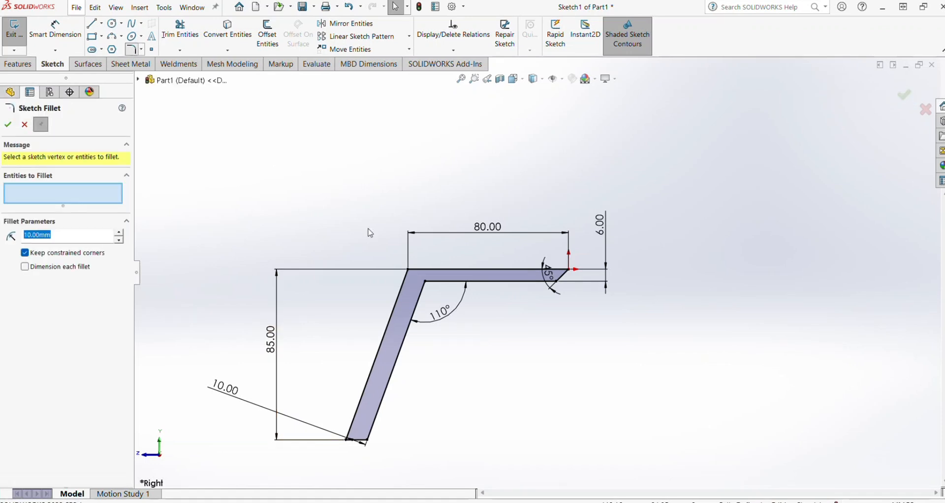
click(426, 281)
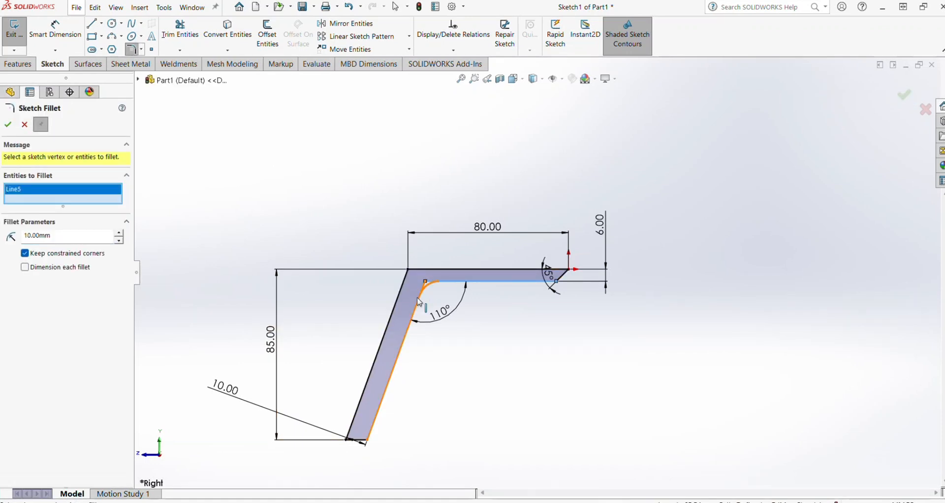
click(417, 275)
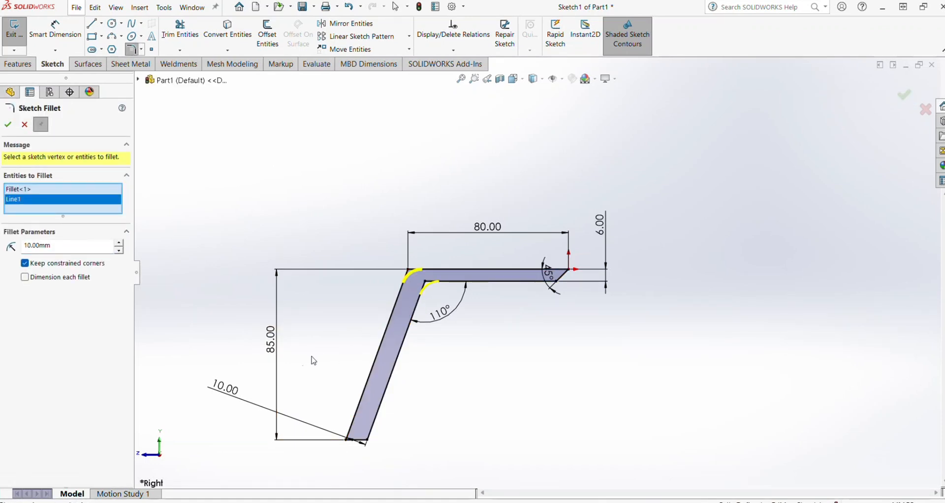
click(8, 124)
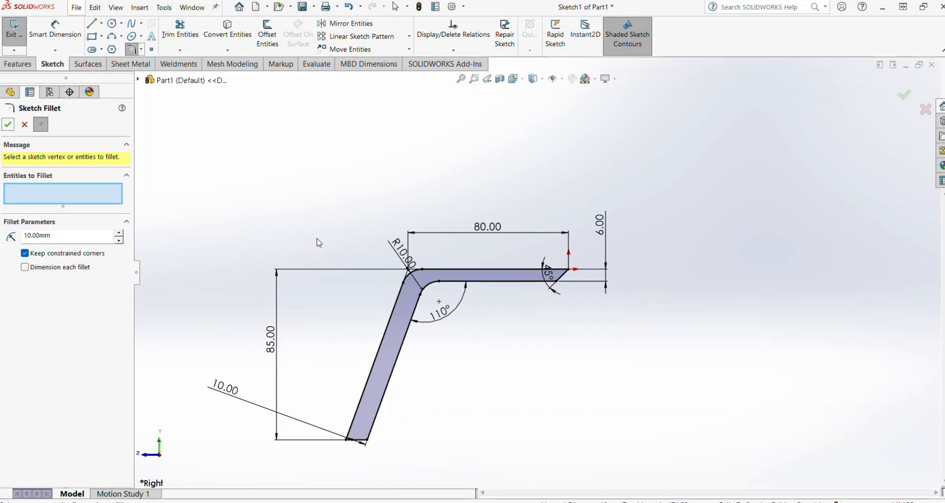
key(Escape)
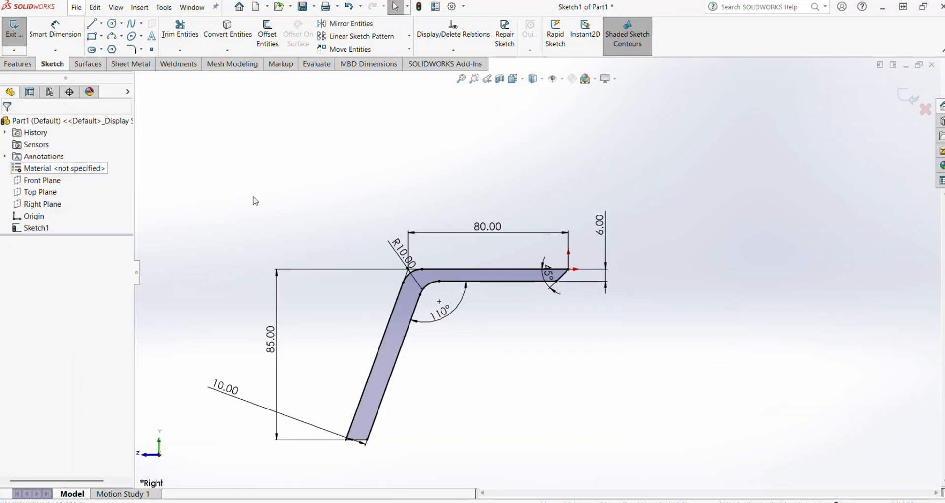
Step: Extrude the bent profile 80 mm in total, using the Mid Plane end condition
click(18, 65)
click(19, 32)
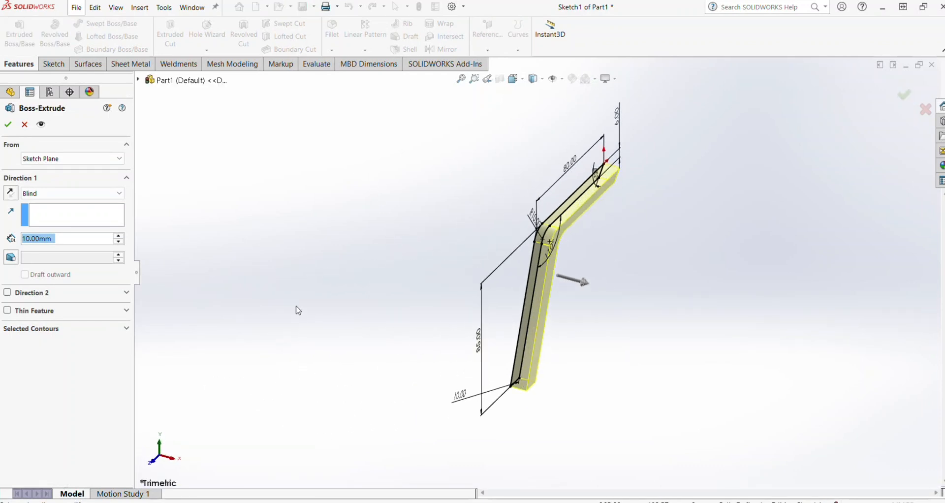
text(85)
key(Return)
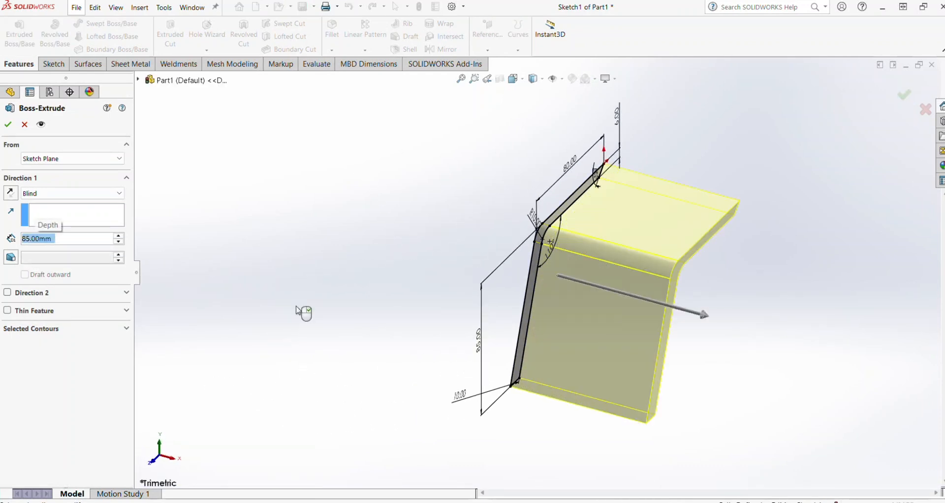
click(34, 193)
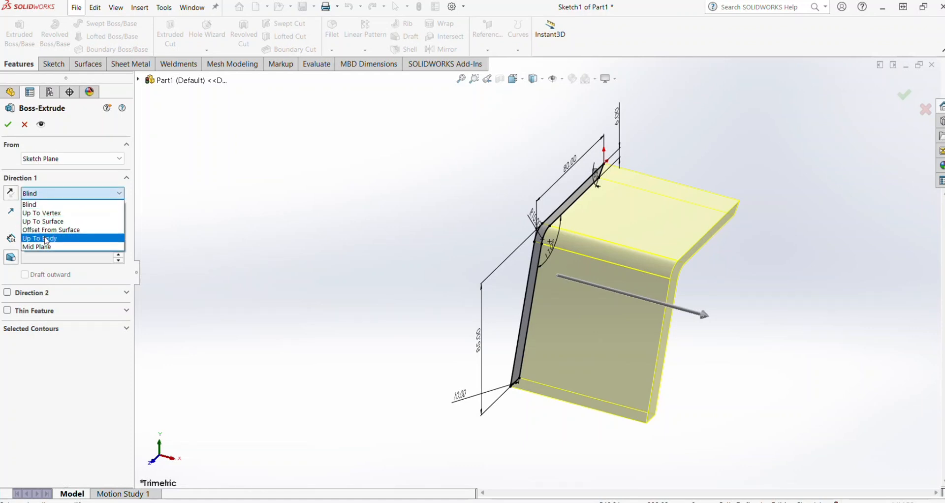
click(49, 243)
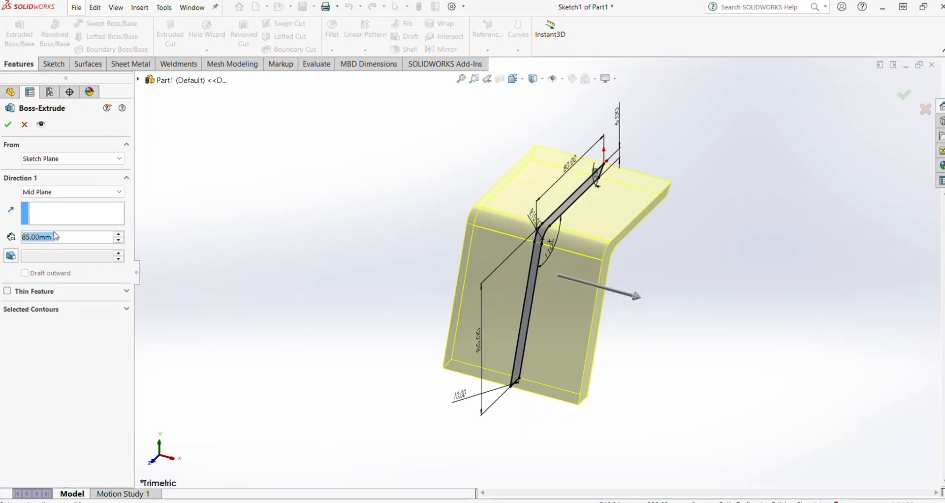
text(75)
key(Return)
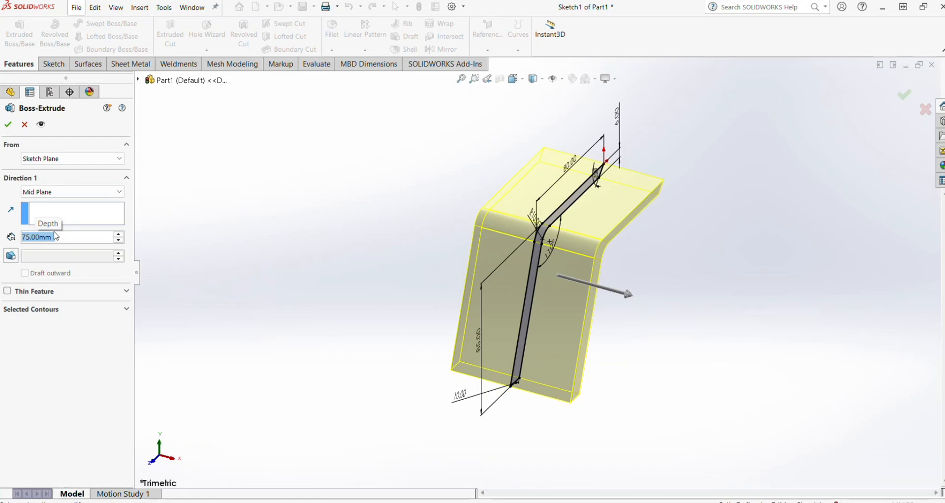
text(80)
key(Return)
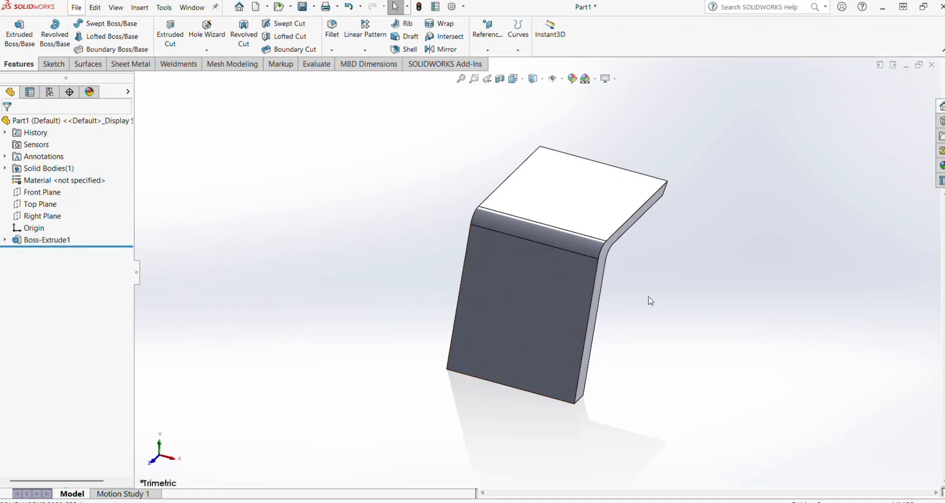
Step: Start a sketch on the sloping leg's outer face and draw a corner rectangle about 46 by 83 mm, extending past the bottom edge
click(570, 297)
click(613, 268)
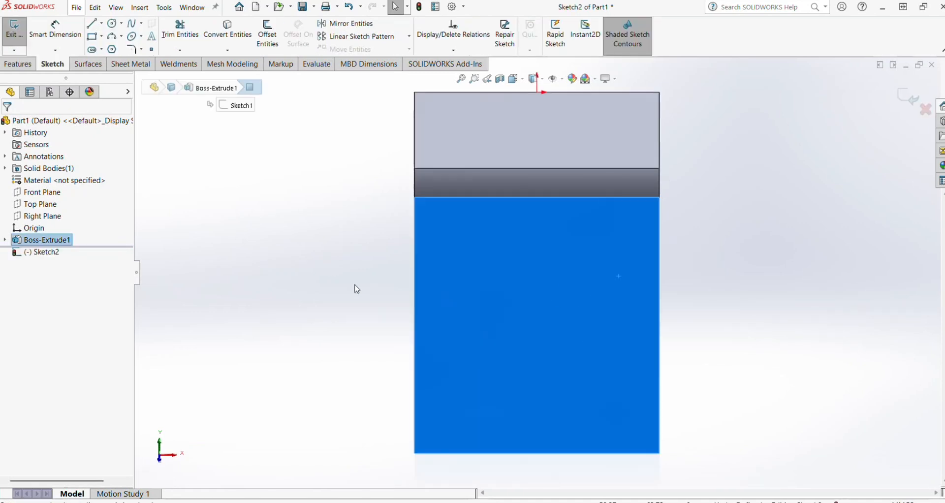
click(319, 290)
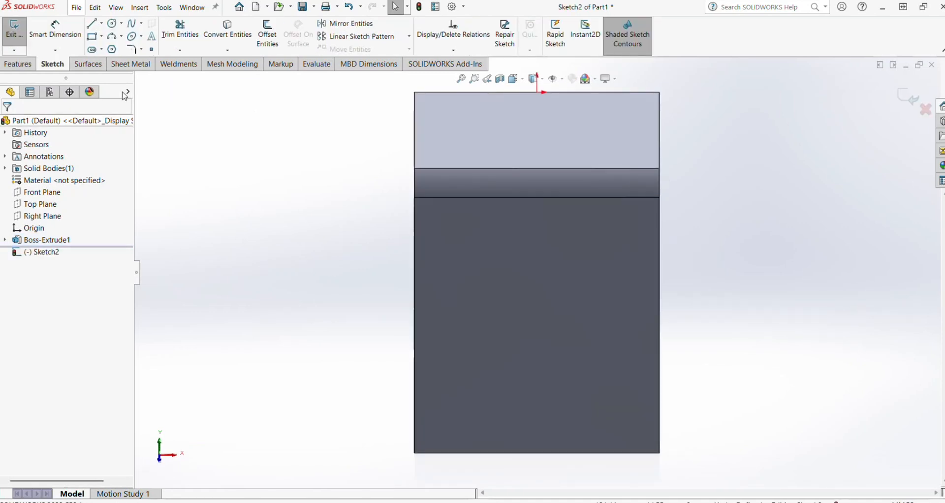
click(92, 36)
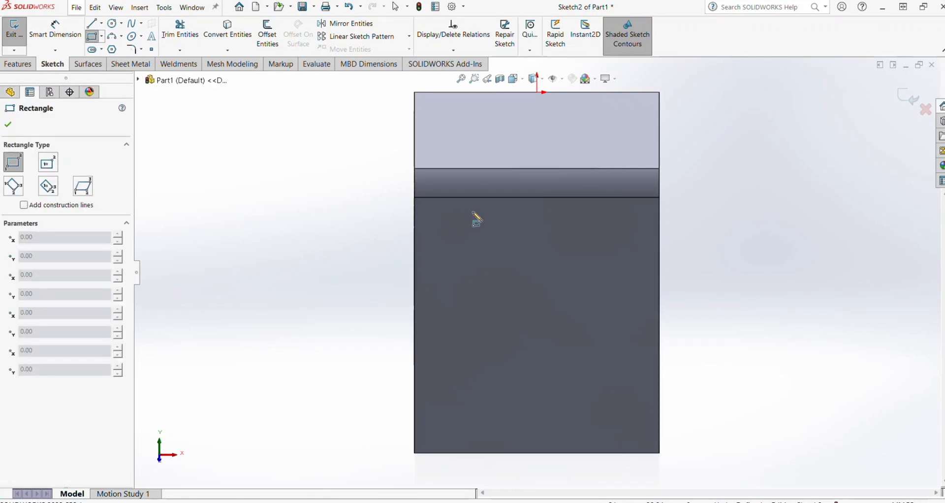
click(459, 210)
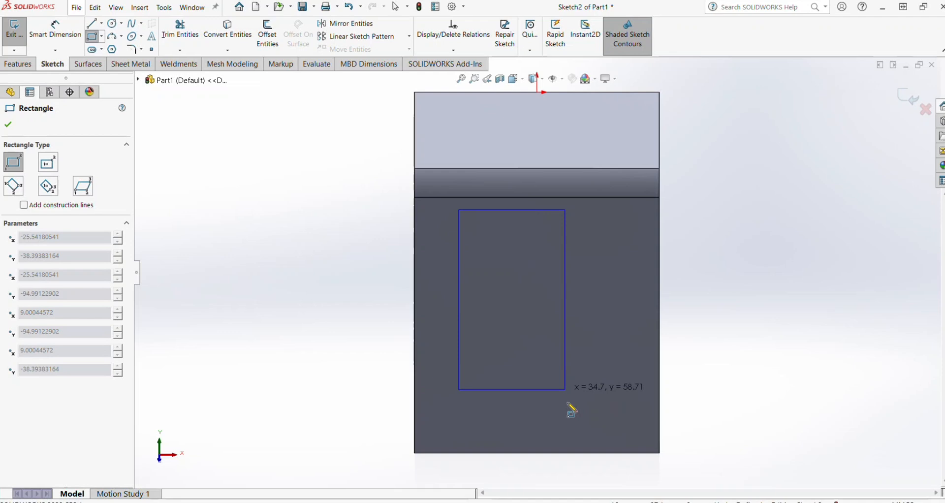
click(598, 463)
right_click(599, 465)
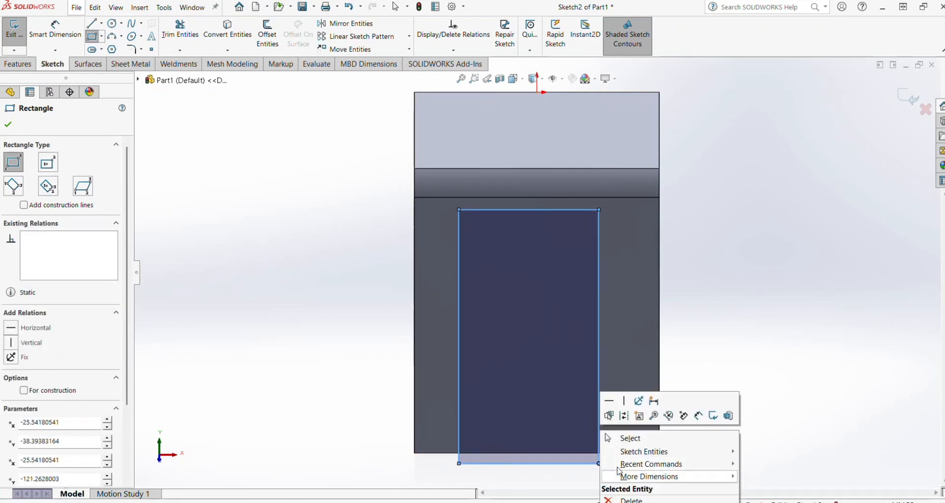
click(632, 438)
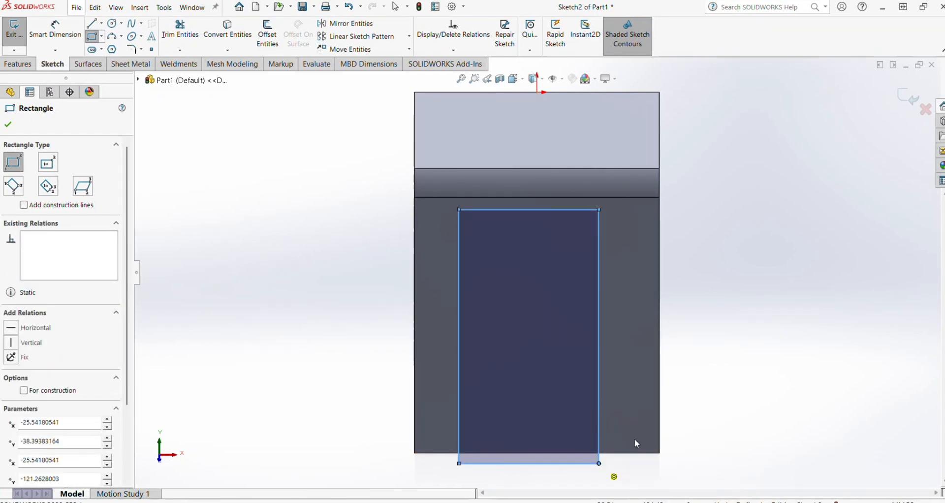
Step: Switch the model's display style to Hidden Lines Visible
click(532, 82)
click(536, 141)
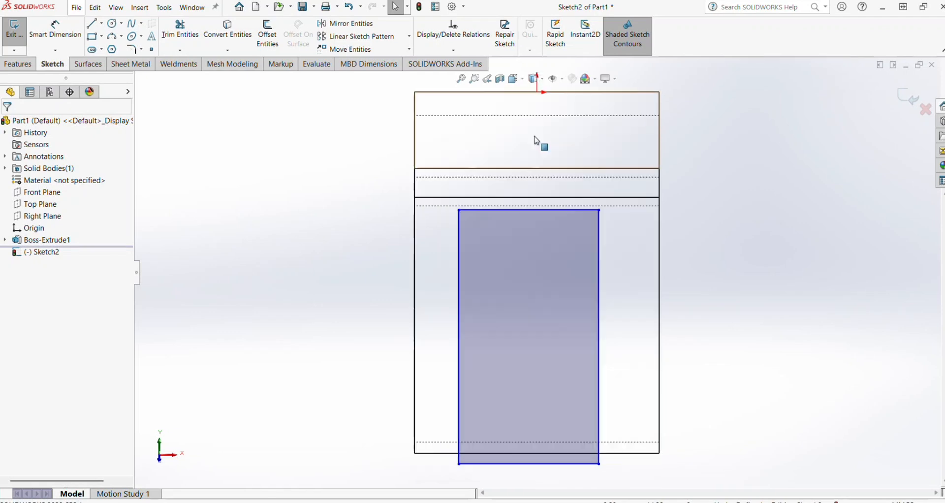
scroll(524, 257, up, 1)
scroll(555, 314, down, 2)
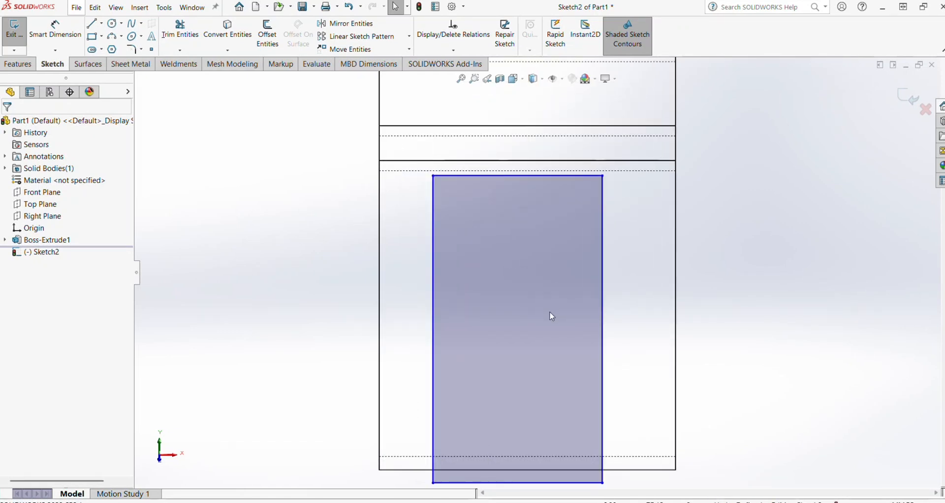
Step: Dimension the distance from the rectangle's left side to the leg's left edge as 12 mm
click(55, 28)
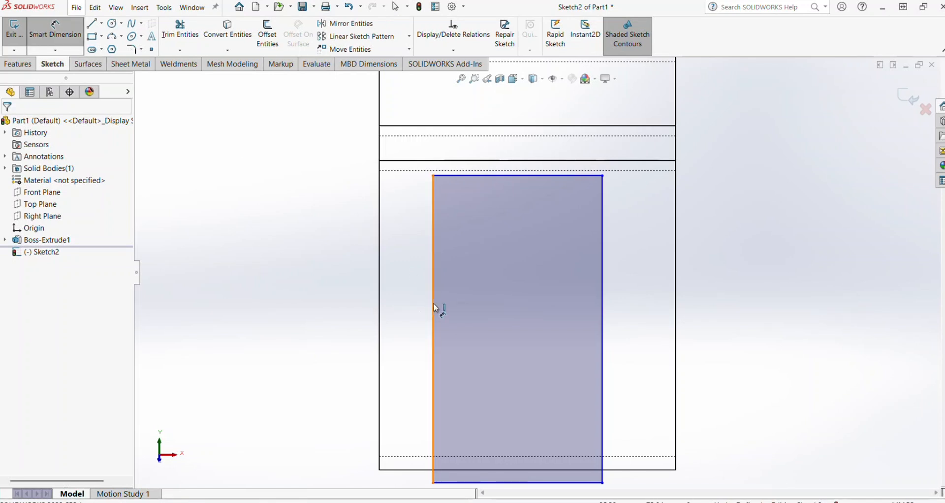
click(433, 300)
click(380, 301)
click(350, 303)
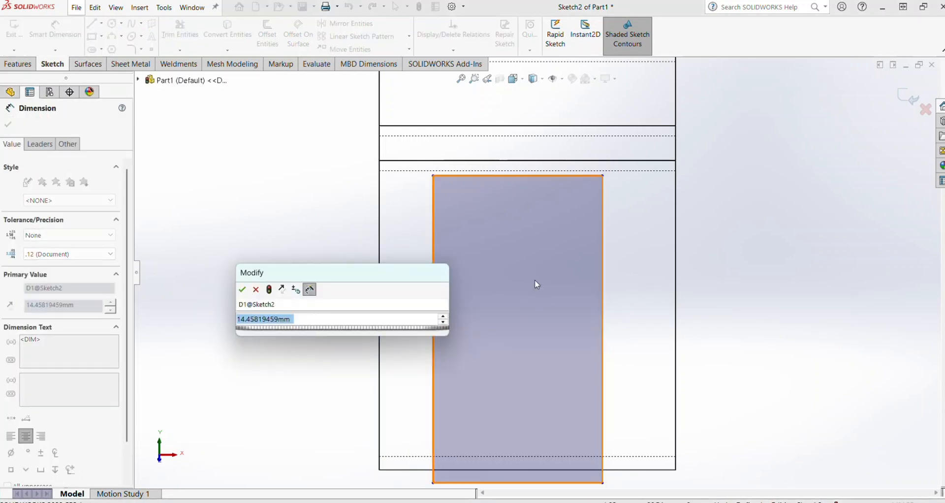
text(12)
key(Return)
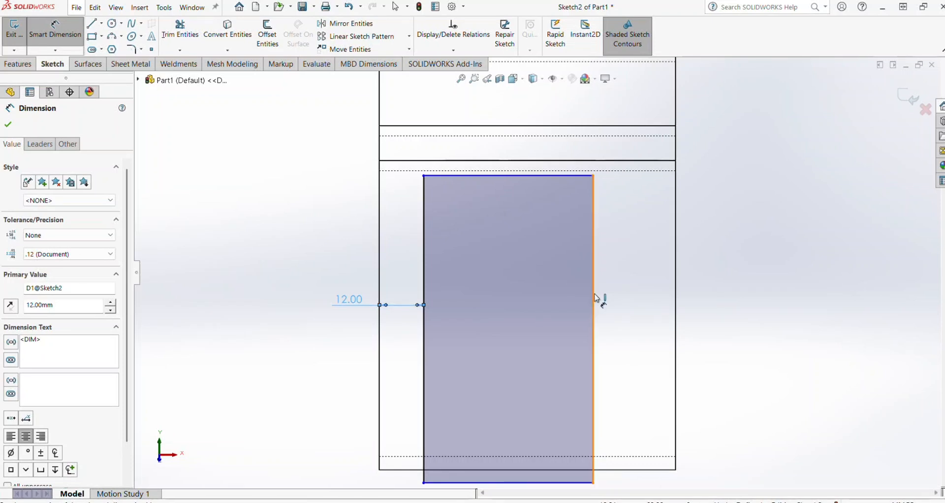
Step: Dimension the distance from the rectangle's right side to the leg's right edge as 12 mm and finish dimensioning
click(595, 298)
click(675, 297)
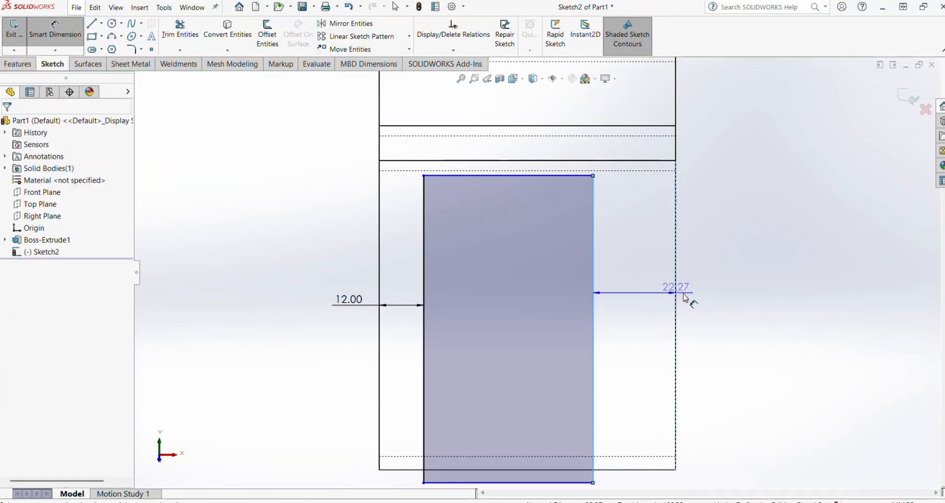
click(705, 300)
text(12)
key(Return)
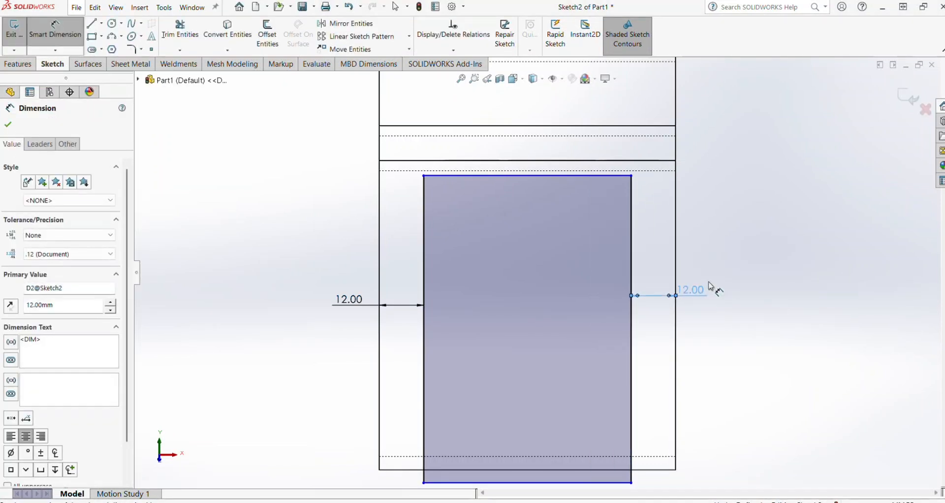
right_click(736, 169)
click(762, 199)
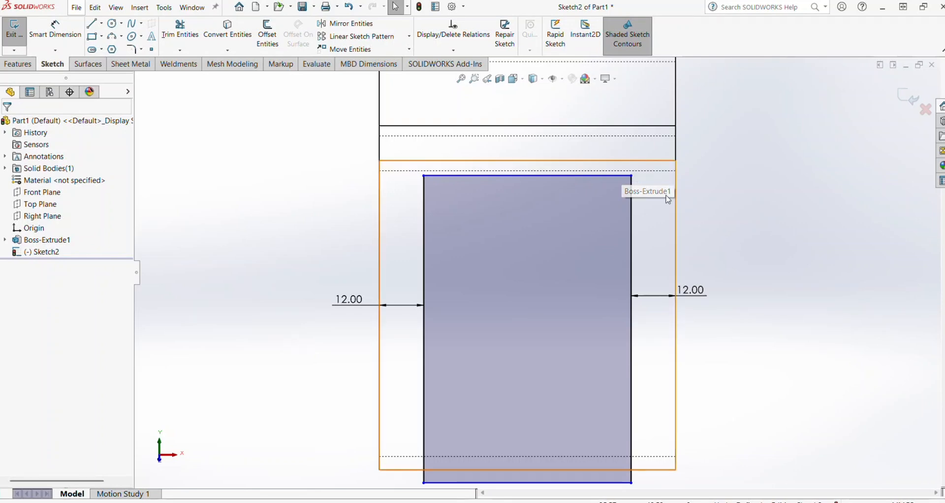
Step: Make the rectangle's upper edge collinear with the hidden edge where the inner bend meets the leg
mouse_move(621, 209)
middle_down()
mouse_move(482, 199)
mouse_move(552, 205)
middle_up()
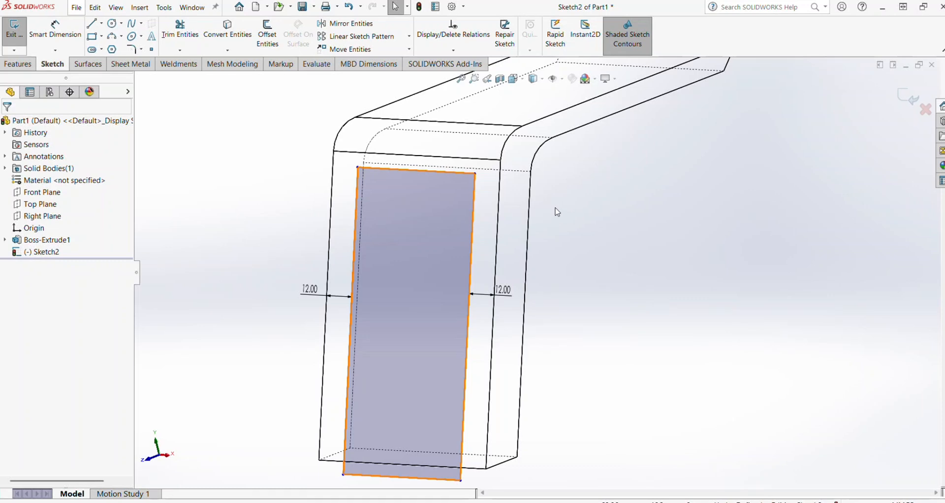
key(ctrl+8)
ctrl+middle_drag(536, 404, 489, 204)
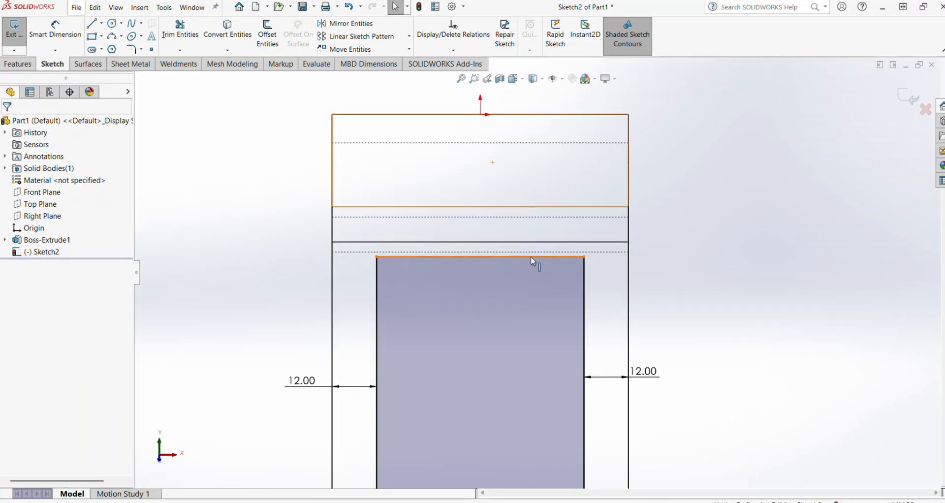
click(543, 260)
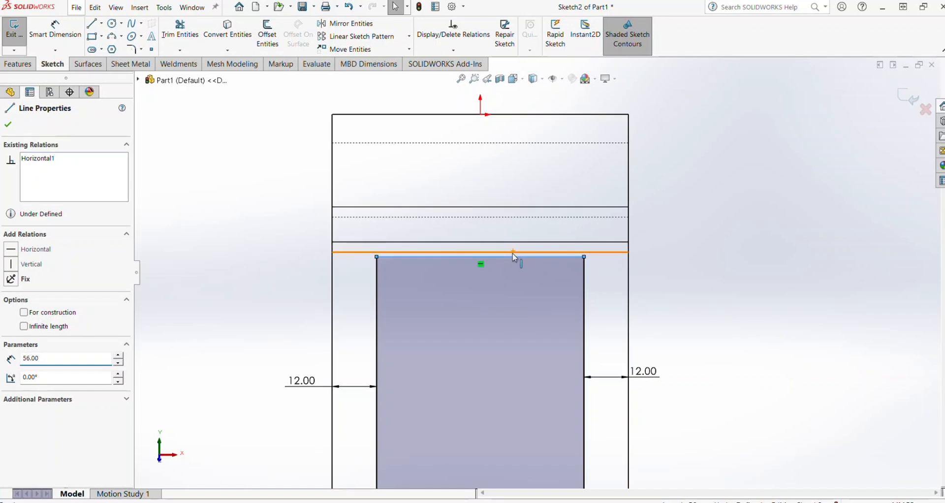
ctrl+click(551, 251)
click(541, 209)
key(Escape)
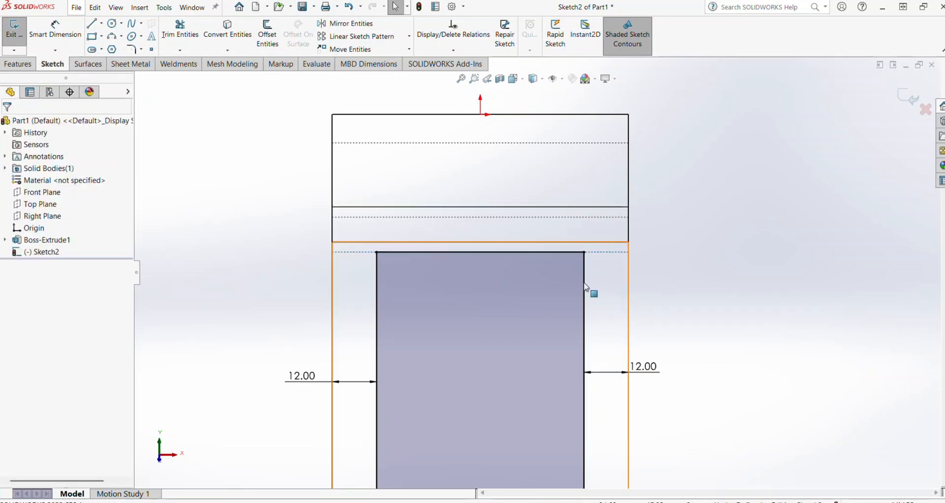
Step: Cut the rectangle Through All to split the leg in two, and set the display style to Shaded With Edges
mouse_move(591, 290)
middle_down()
mouse_move(441, 264)
mouse_move(487, 273)
middle_up()
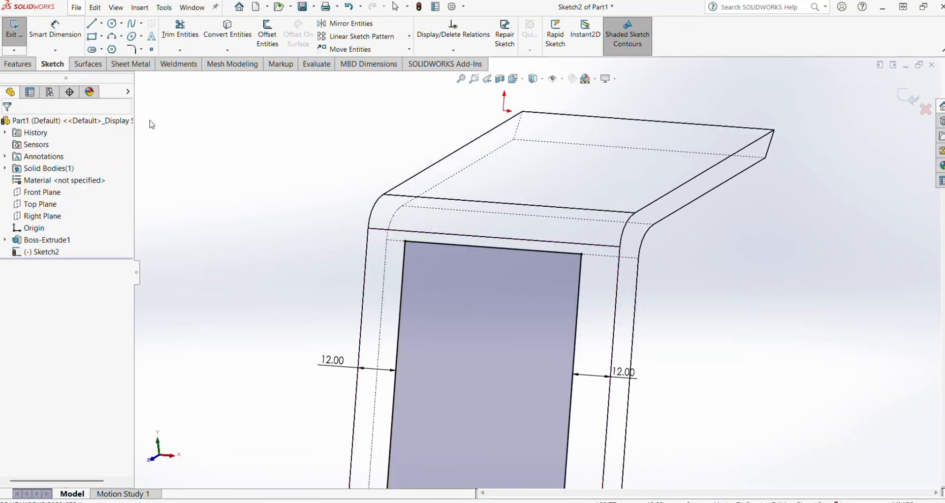
click(16, 64)
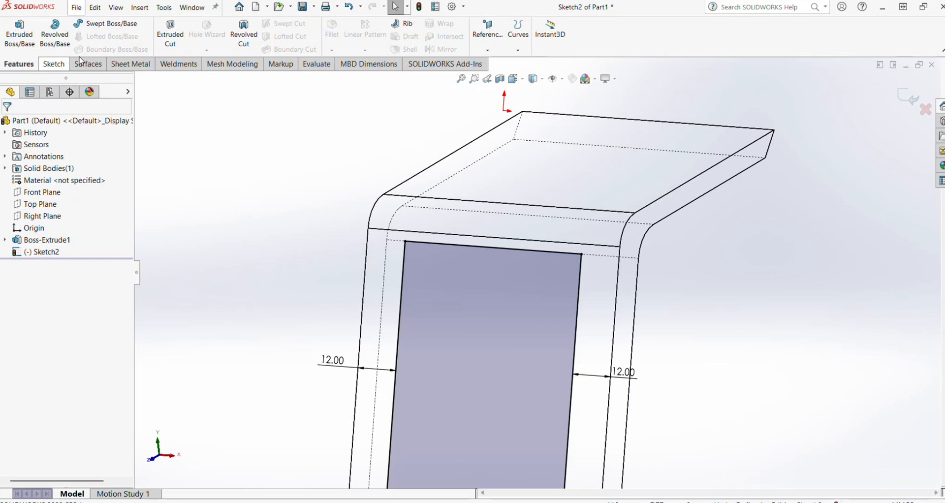
click(173, 37)
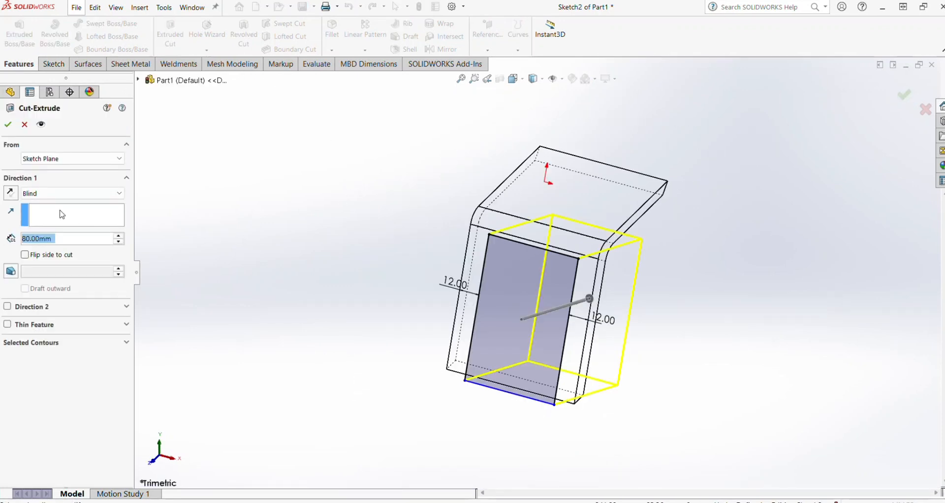
click(55, 193)
click(42, 208)
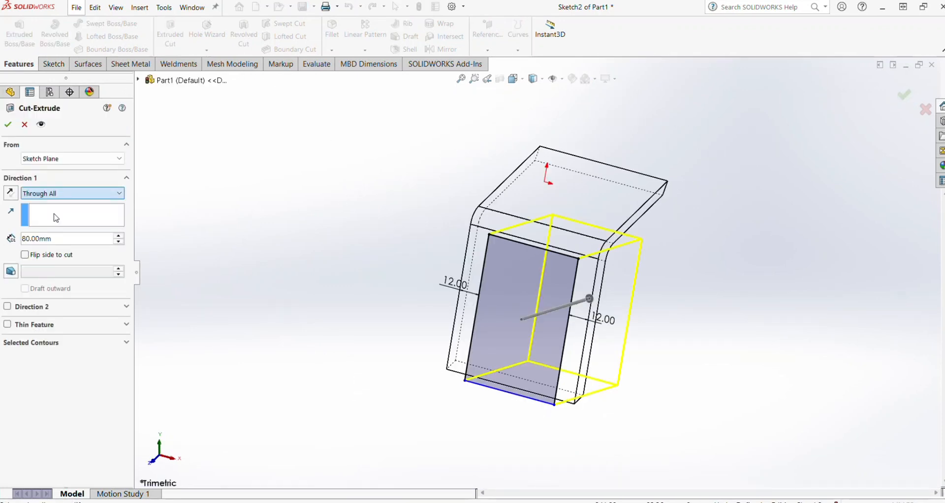
click(9, 124)
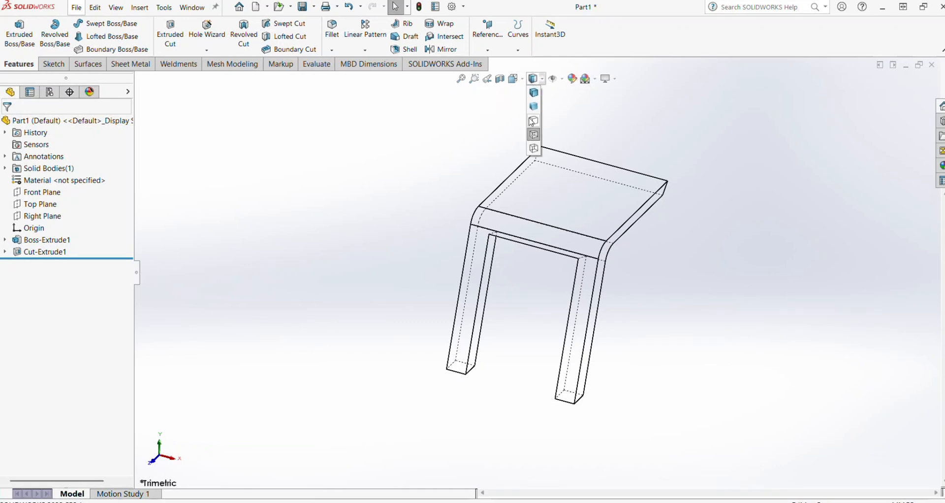
click(534, 93)
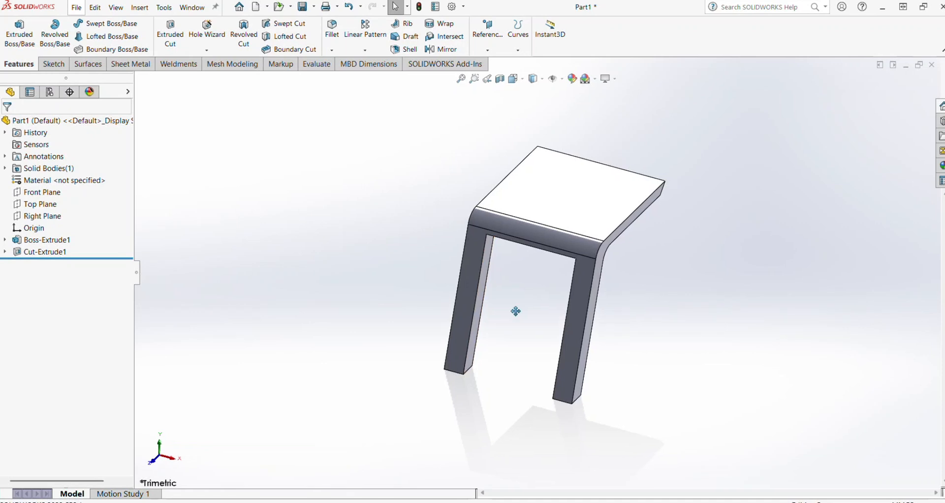
Step: Start a 2 mm radius fillet on the cutout's upper front edge between the two legs
ctrl+middle_drag(515, 311, 475, 332)
middle_drag(486, 296, 480, 274)
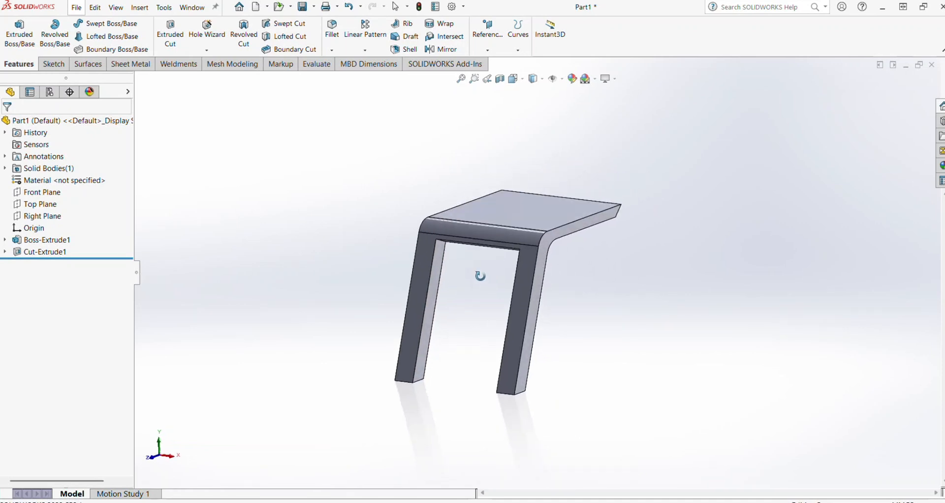
click(332, 30)
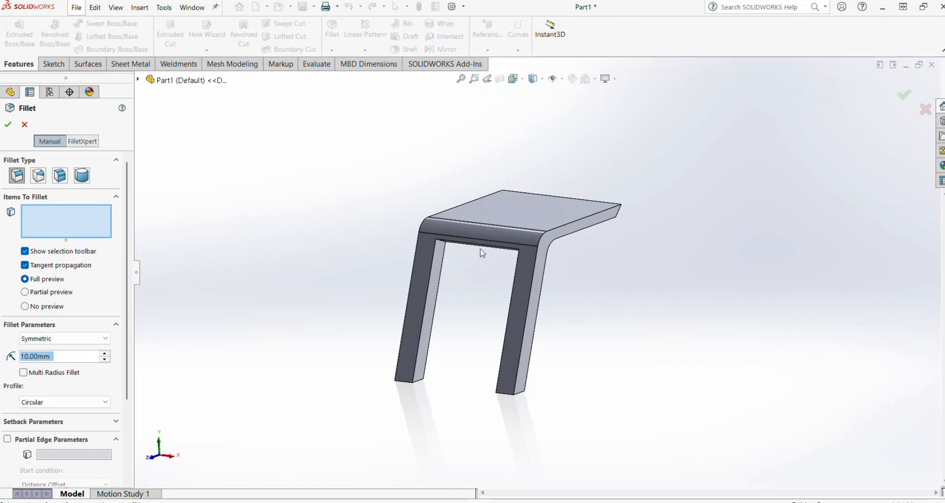
scroll(479, 251, down, 3)
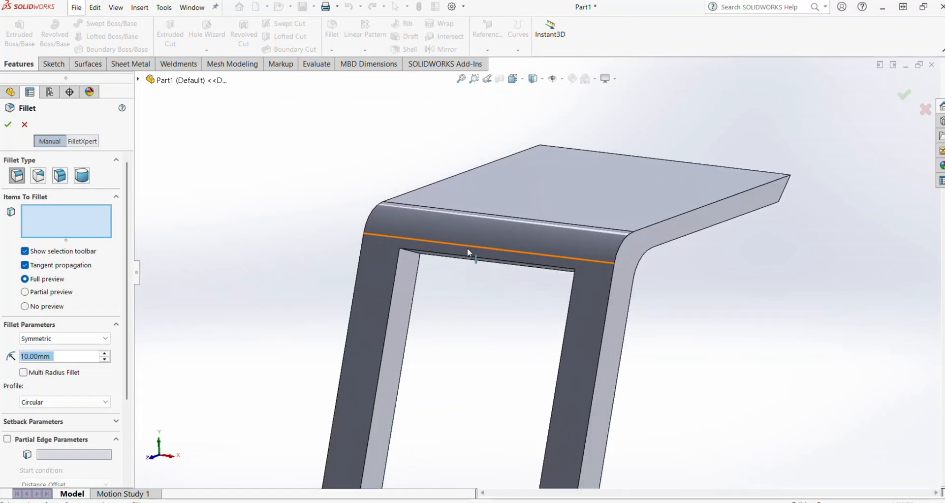
click(420, 253)
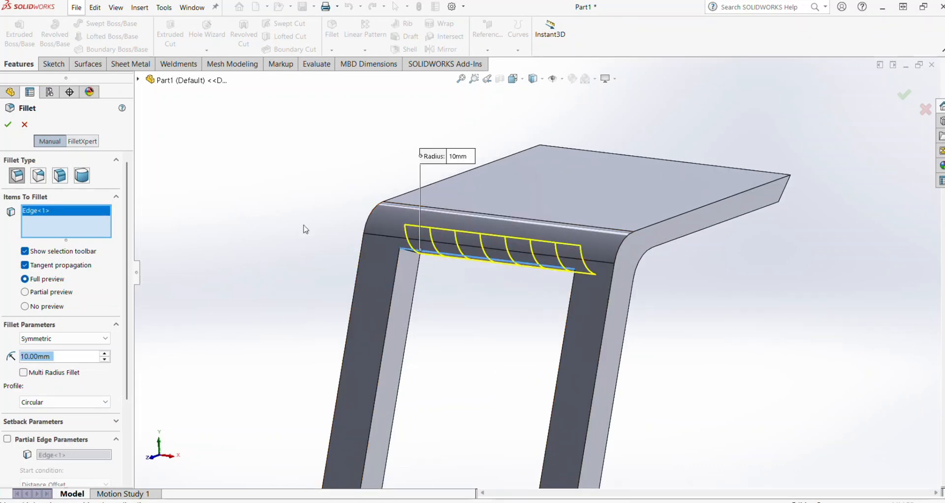
text(2)
key(Return)
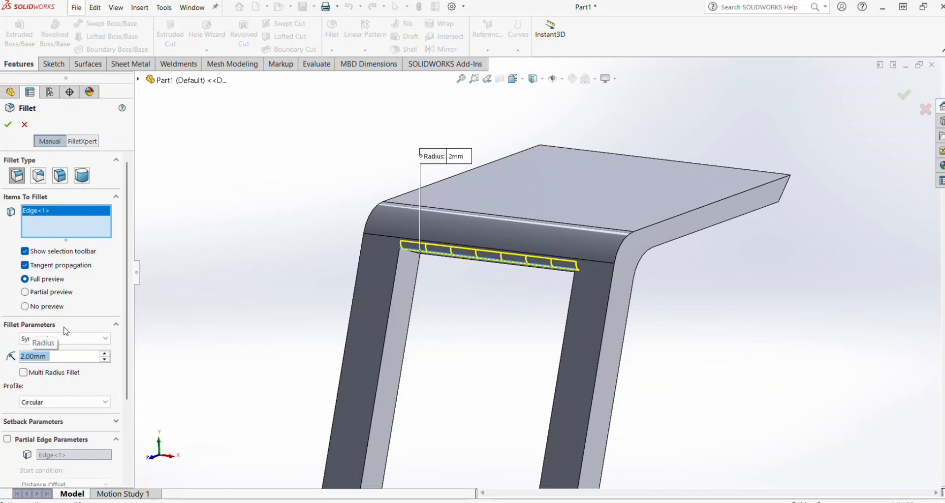
Step: Add the front inner edges of both legs to the fillet selection and apply the fillet
click(412, 295)
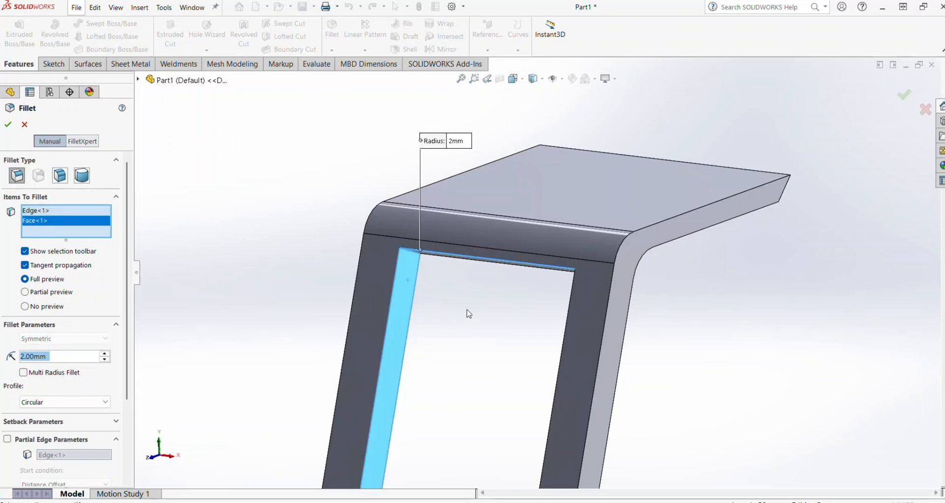
click(407, 295)
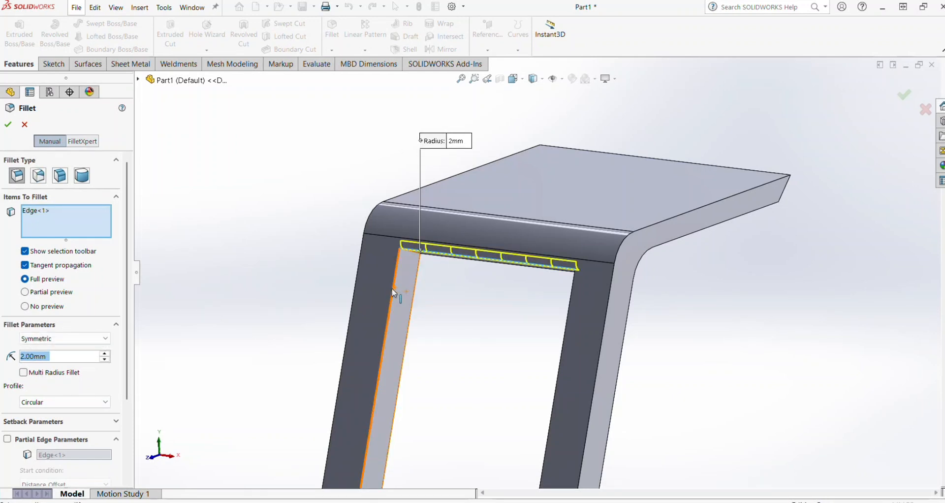
click(392, 293)
click(412, 320)
middle_drag(413, 320, 437, 351)
click(424, 355)
click(528, 370)
scroll(529, 372, up, 2)
click(8, 124)
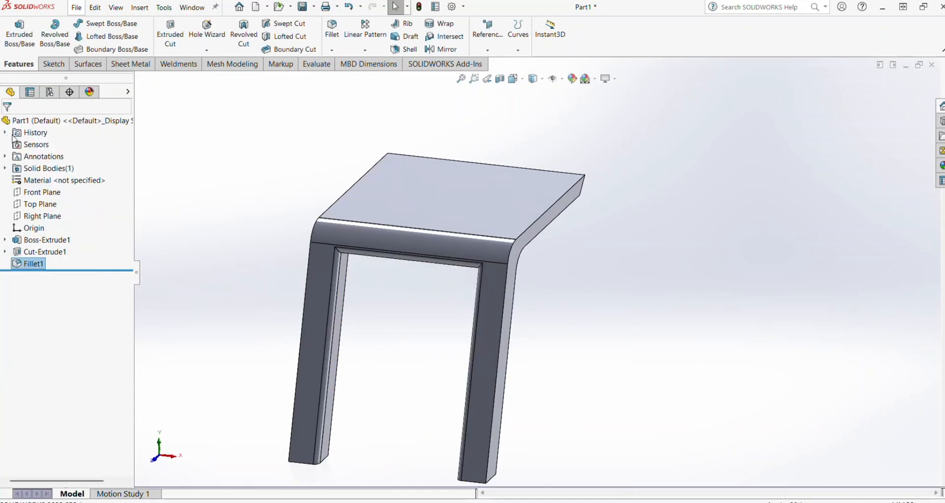
Step: Fillet the edges of both outer side faces of the part with a 1 mm radius
click(332, 30)
text(1)
key(Return)
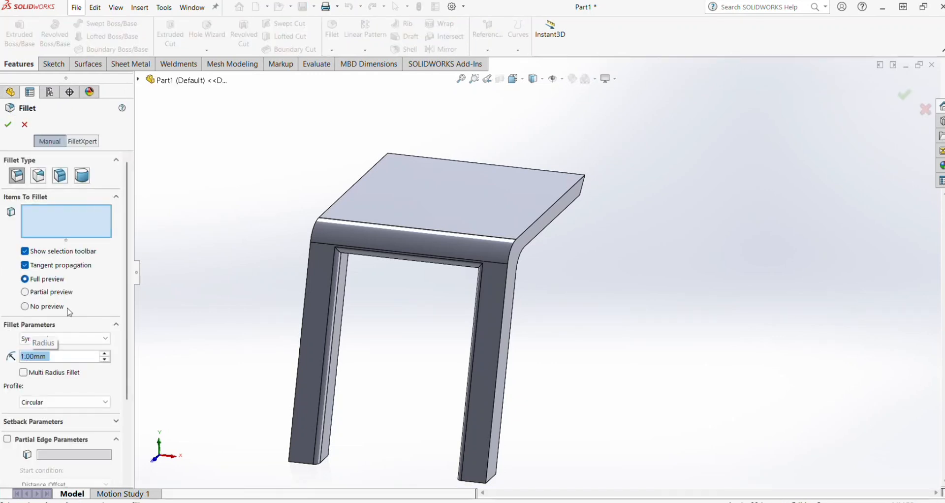
ctrl+middle_drag(329, 264, 315, 197)
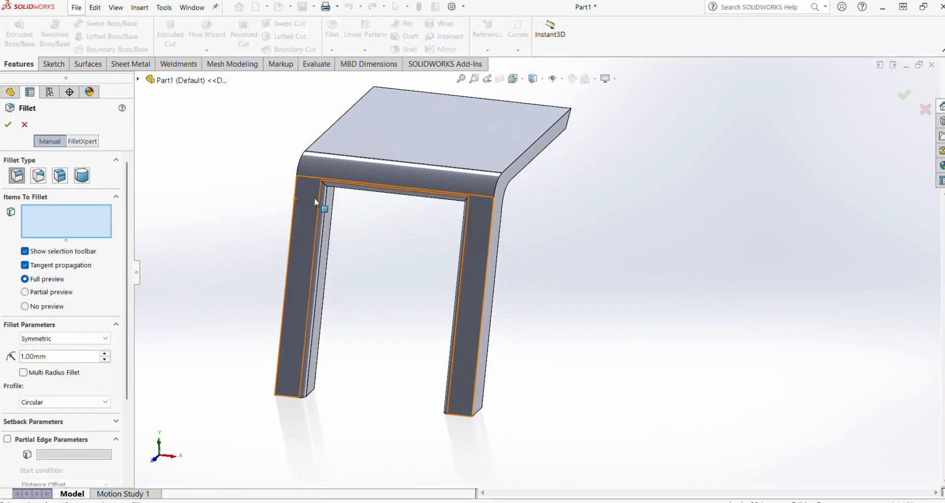
click(491, 262)
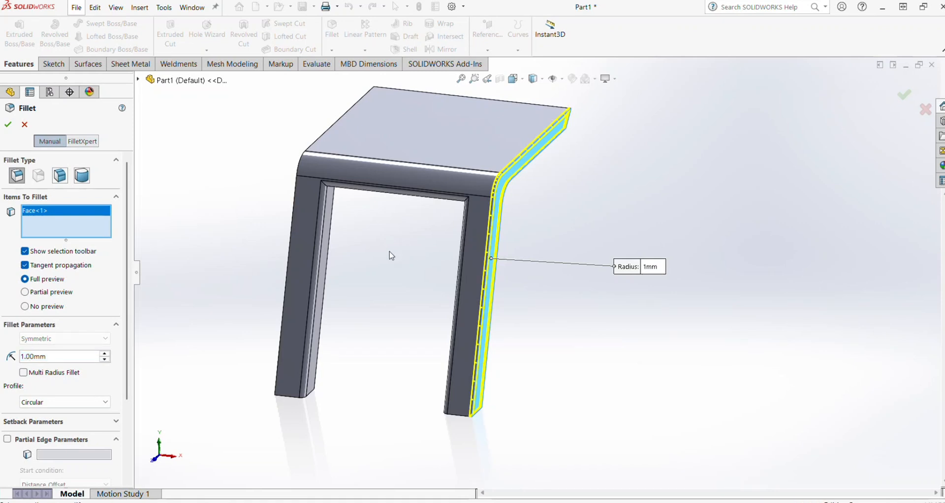
mouse_move(388, 256)
middle_down()
mouse_move(425, 204)
mouse_move(386, 264)
mouse_move(371, 262)
middle_up()
click(430, 225)
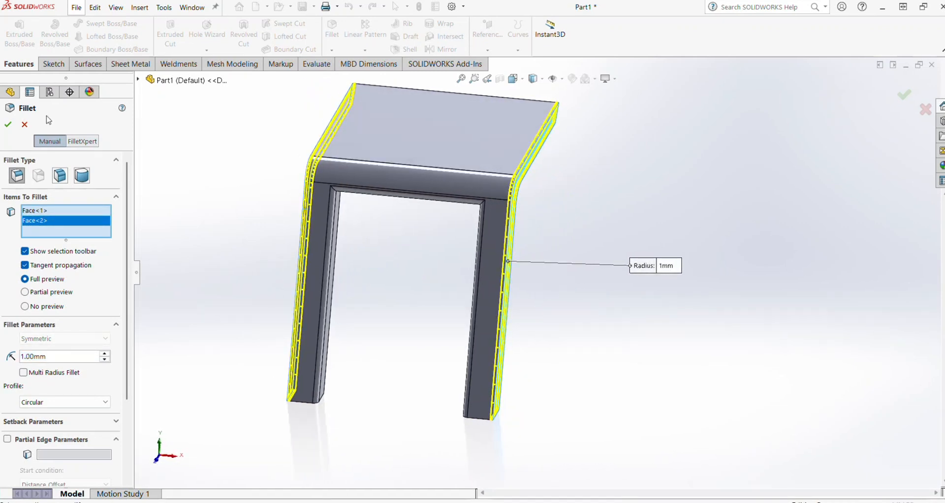
click(8, 126)
Step: Apply the polished pine 2d appearance from the organic wood library to the part
middle_drag(288, 228, 697, 259)
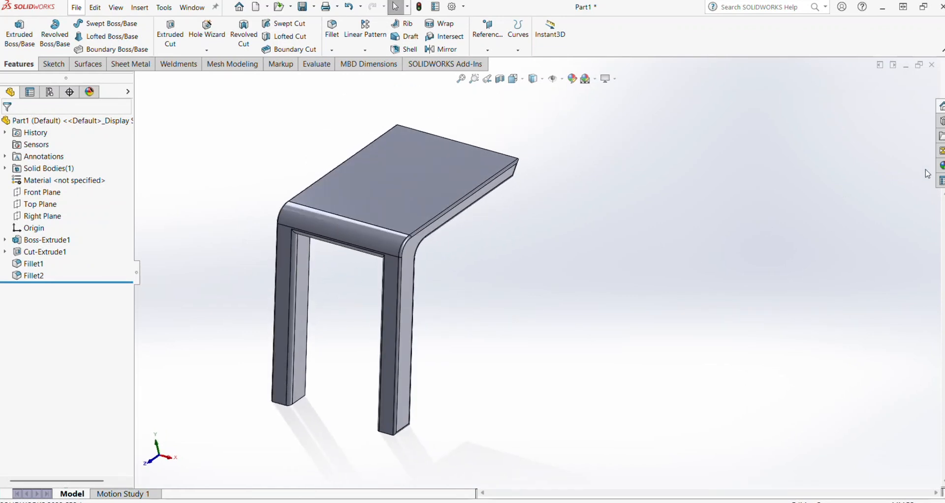
click(941, 168)
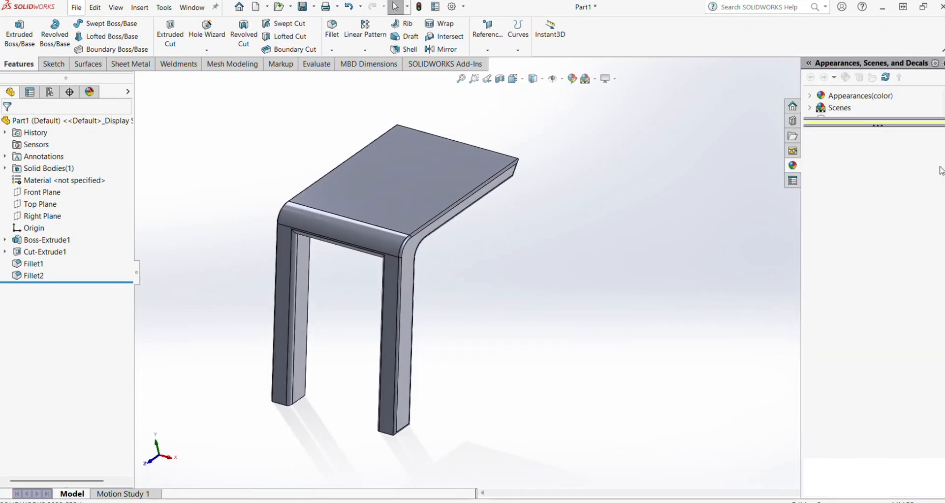
click(810, 96)
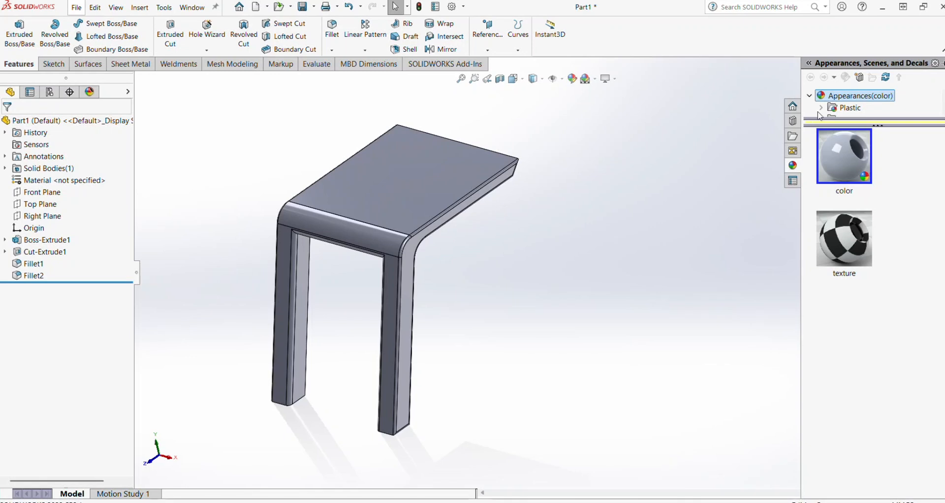
drag(819, 121, 821, 197)
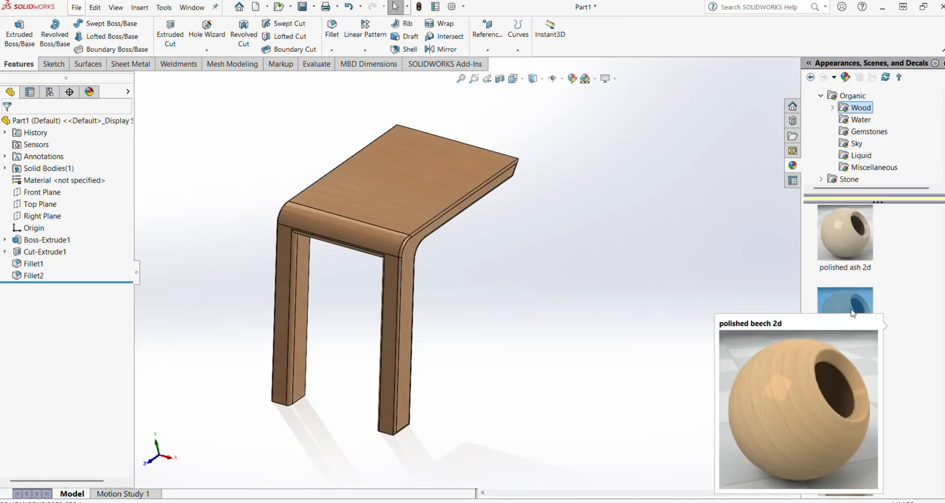
double_click(857, 235)
scroll(861, 299, down, 3)
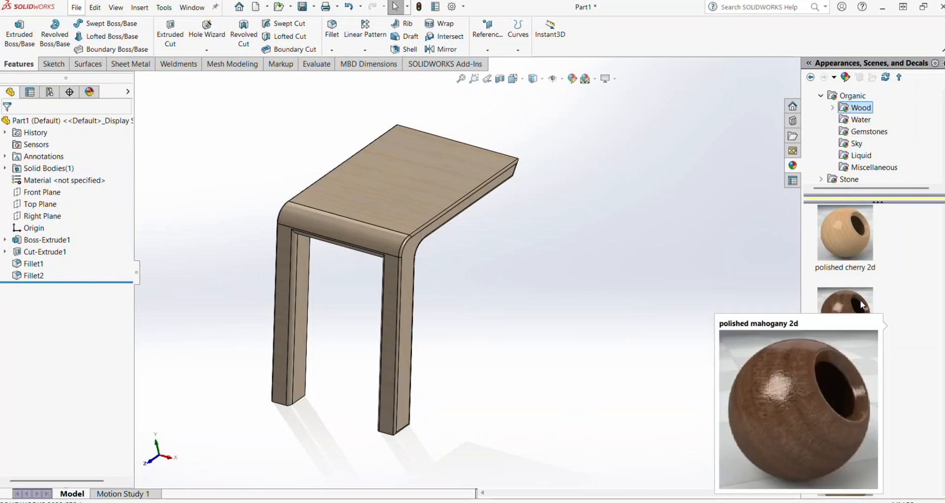
scroll(860, 332, down, 3)
double_click(850, 315)
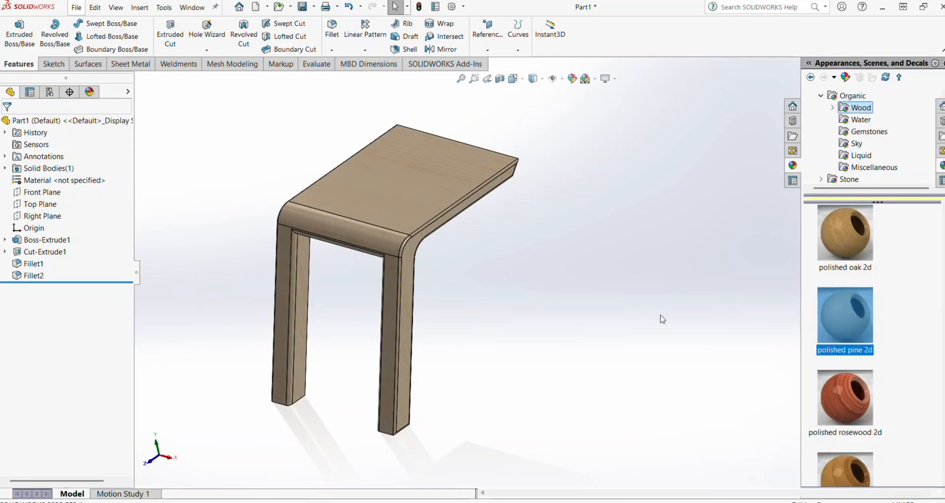
Step: Open a new sketch on the outer side face of the bent part and clear the face selection
mouse_move(432, 333)
middle_down()
mouse_move(412, 242)
mouse_move(379, 233)
mouse_move(407, 253)
mouse_move(433, 335)
middle_up()
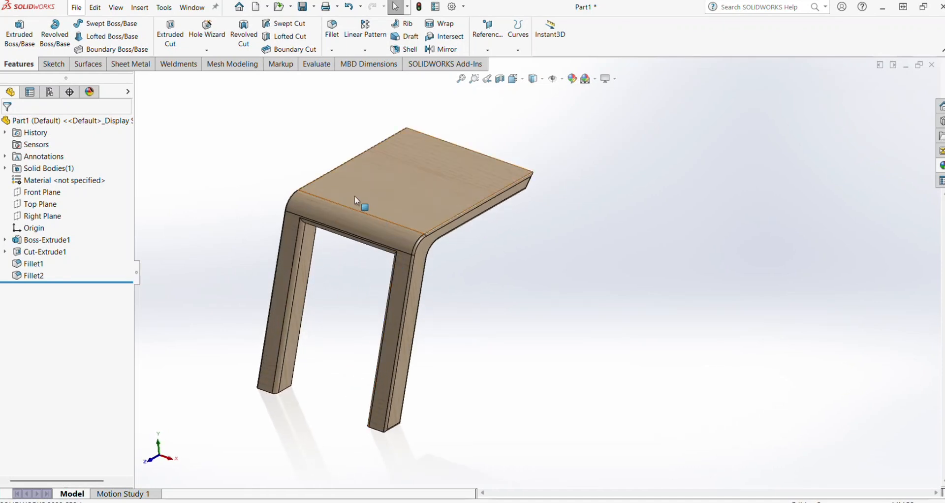
scroll(355, 196, down, 2)
scroll(354, 196, up, 1)
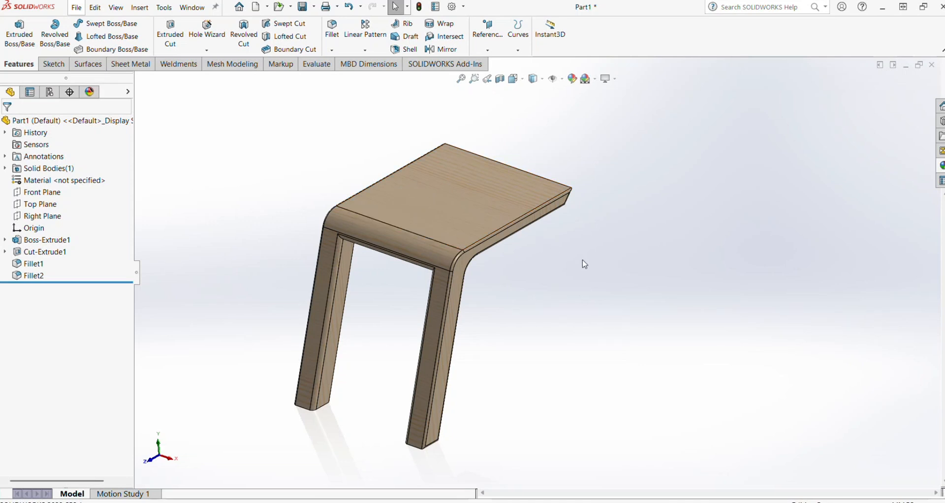
middle_drag(584, 265, 462, 220)
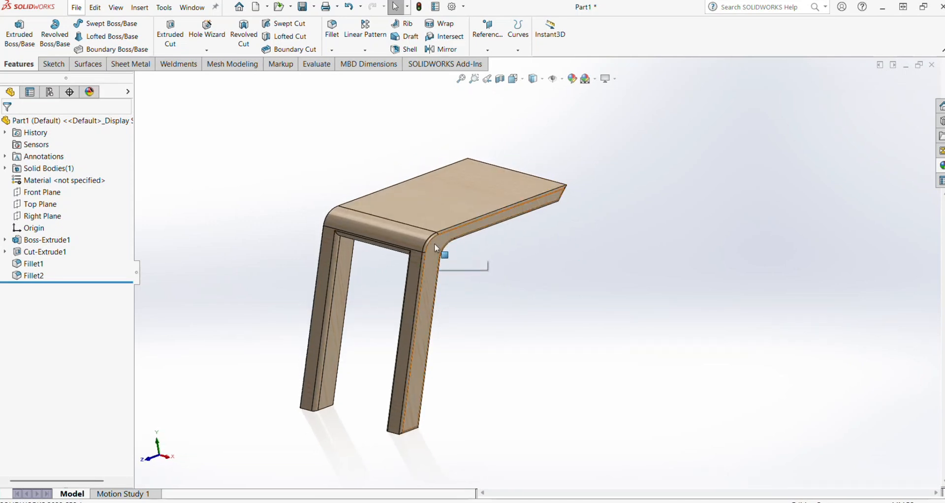
click(435, 245)
click(476, 214)
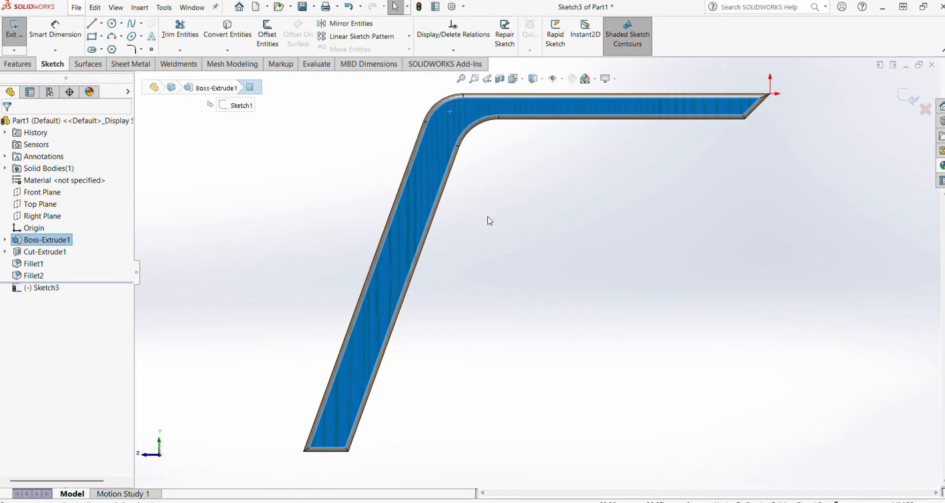
click(582, 258)
Step: Sketch the backrest outline through the seat with slanted lines about 78 and 94 mm long, joined by a stepped top about 20 mm wide
scroll(597, 262, up, 2)
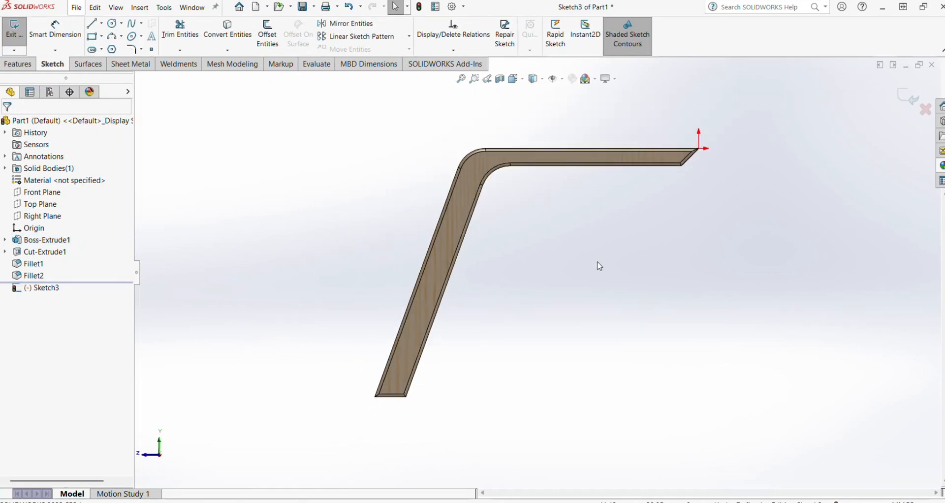
scroll(599, 265, up, 3)
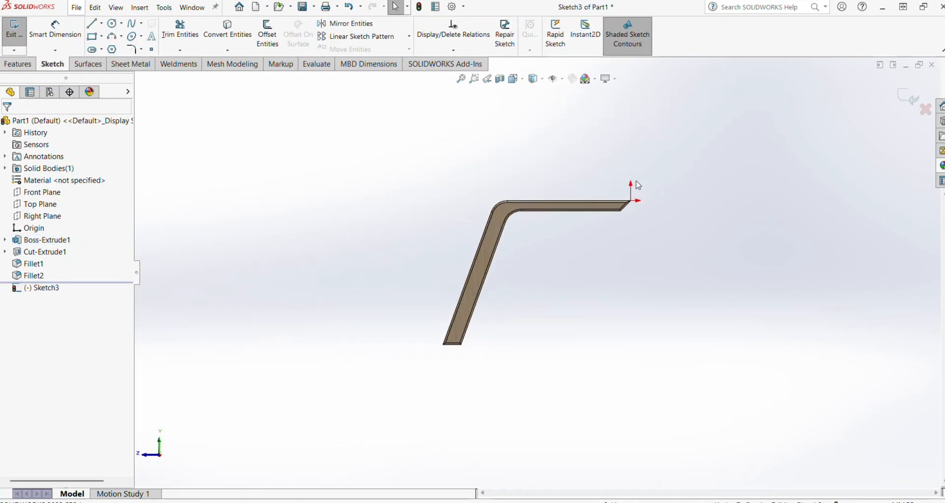
scroll(638, 171, down, 2)
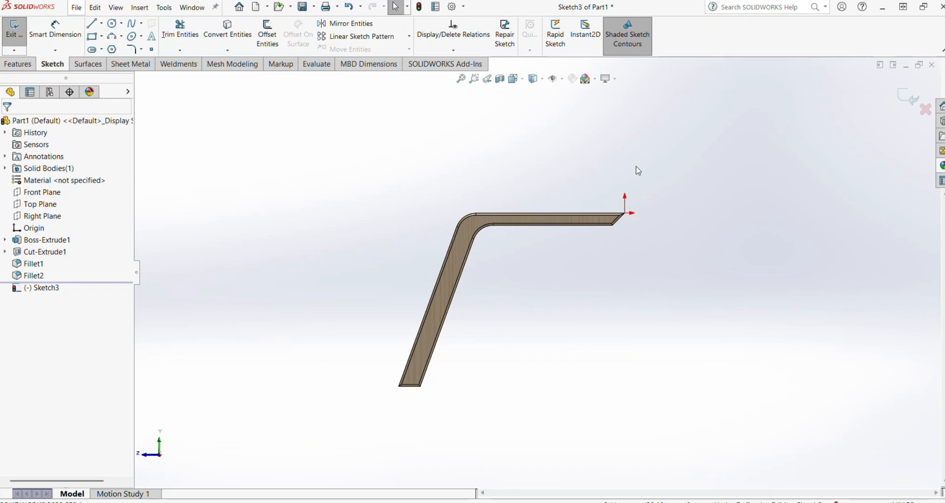
scroll(615, 179, up, 1)
scroll(598, 177, down, 1)
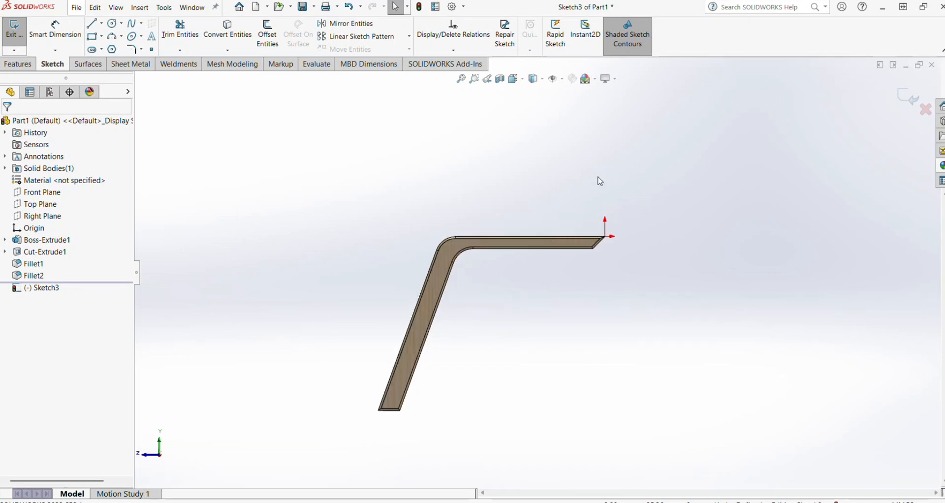
click(92, 23)
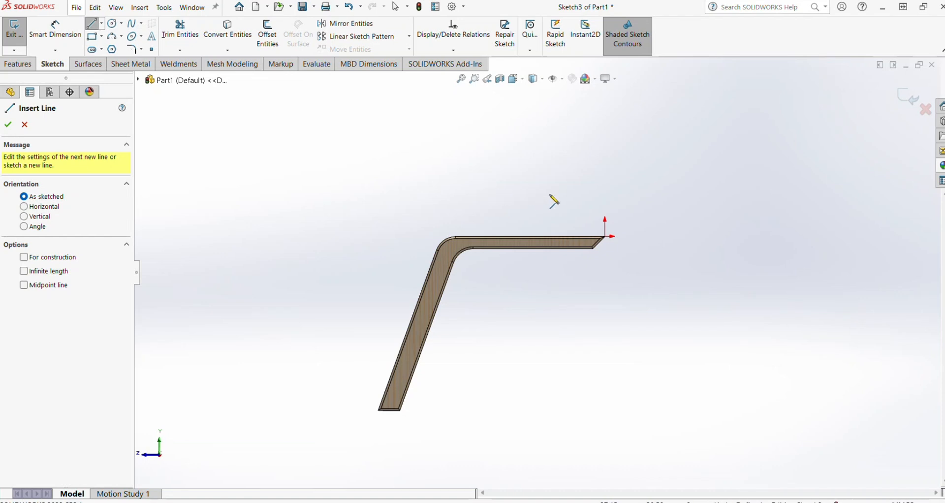
scroll(556, 198, up, 1)
scroll(579, 194, down, 1)
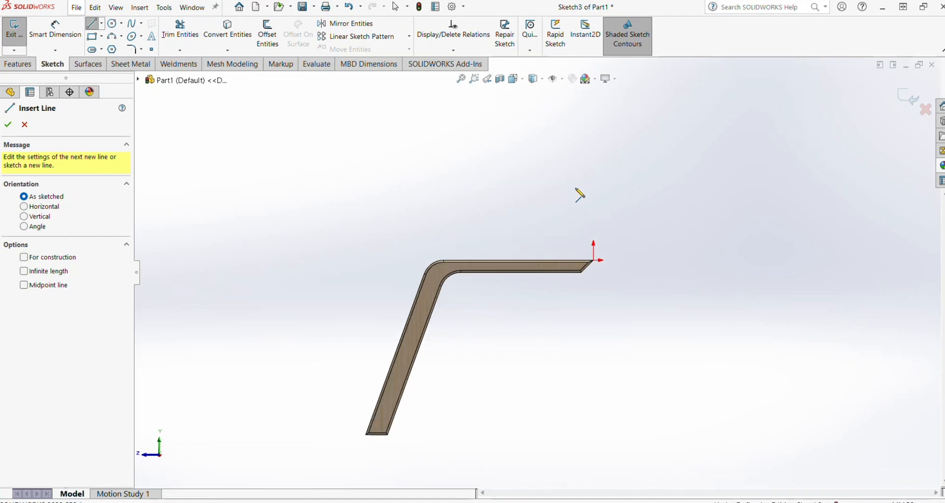
click(539, 282)
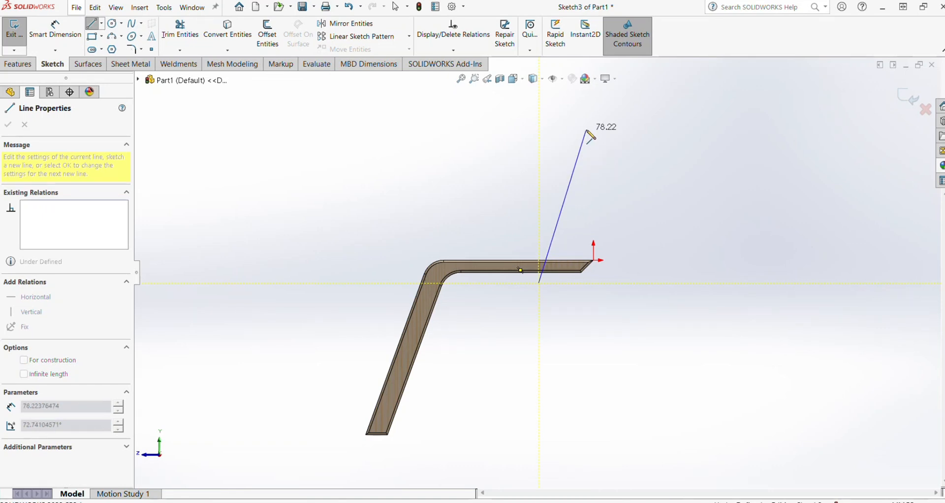
click(586, 129)
click(611, 131)
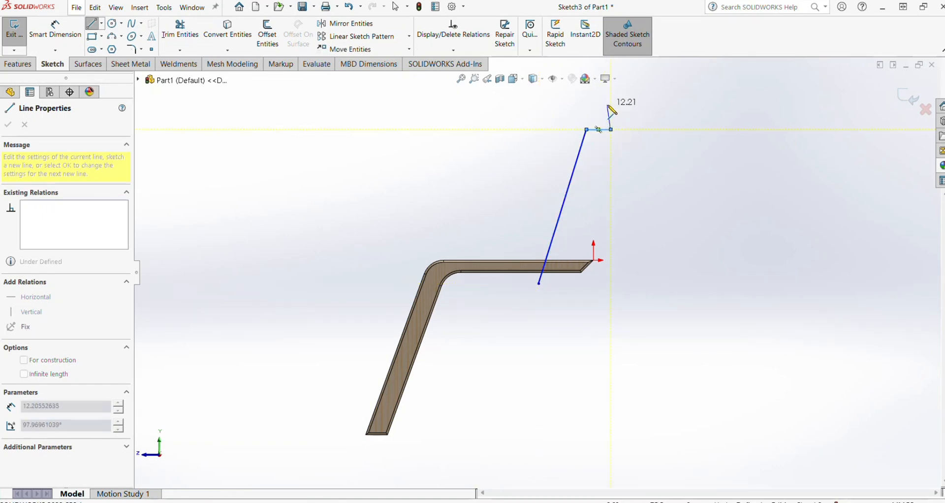
click(610, 103)
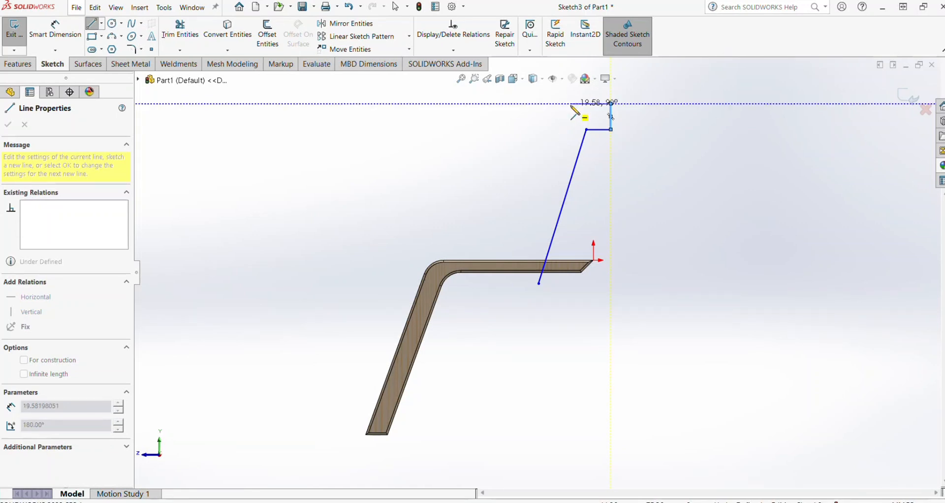
click(570, 103)
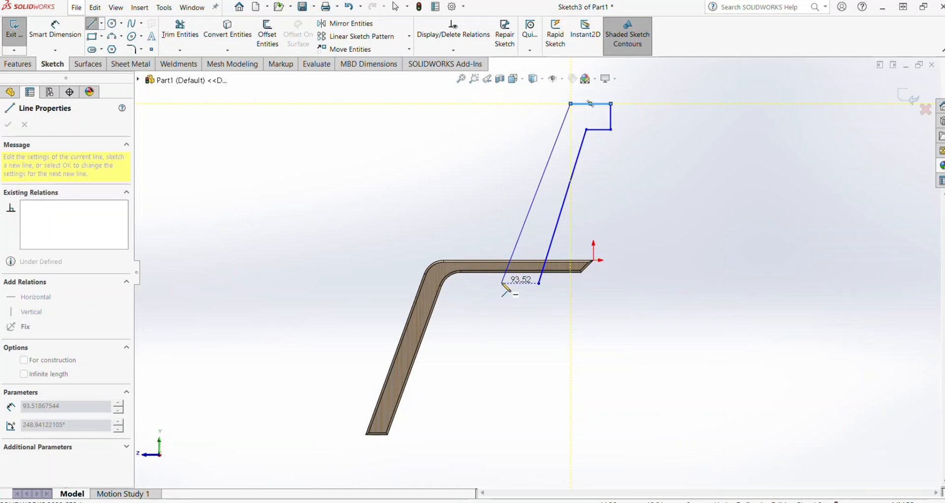
click(502, 284)
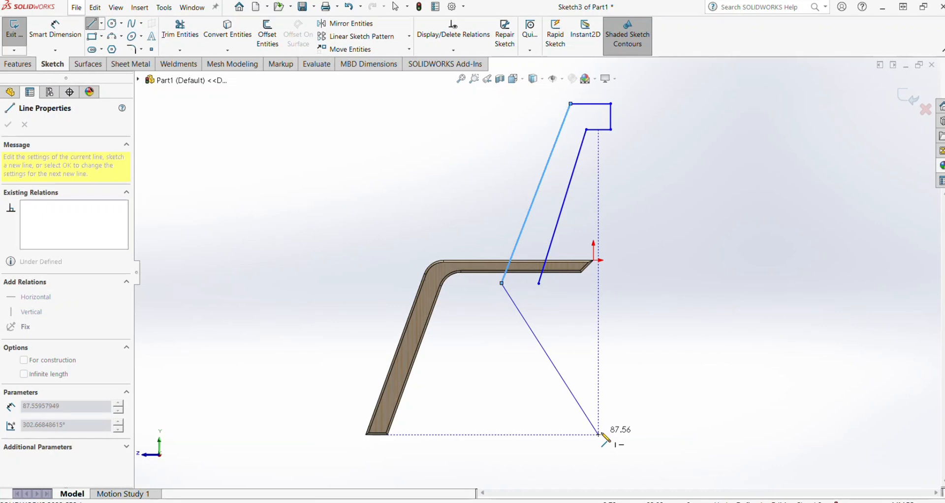
Step: Close the outline with a rear leg of slanted lines about 88 and 84 mm long and a foot about 12 mm wide
click(599, 434)
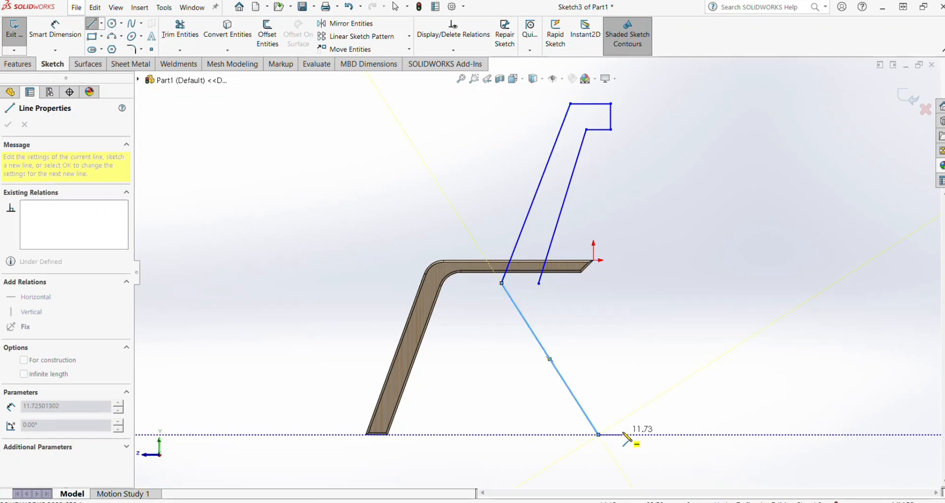
click(622, 434)
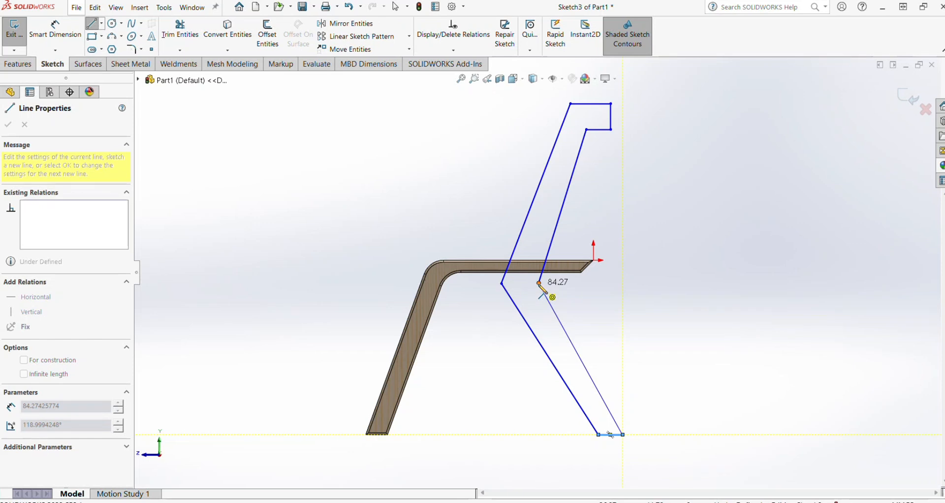
click(539, 284)
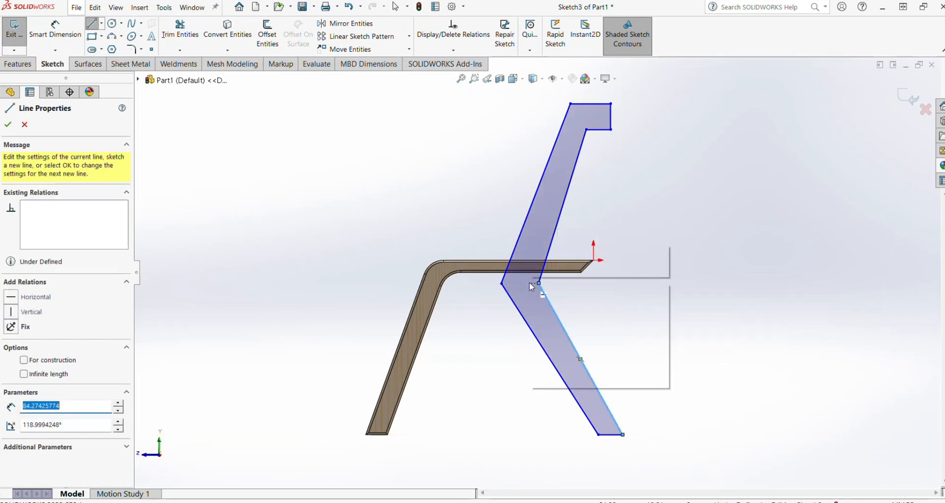
key(Escape)
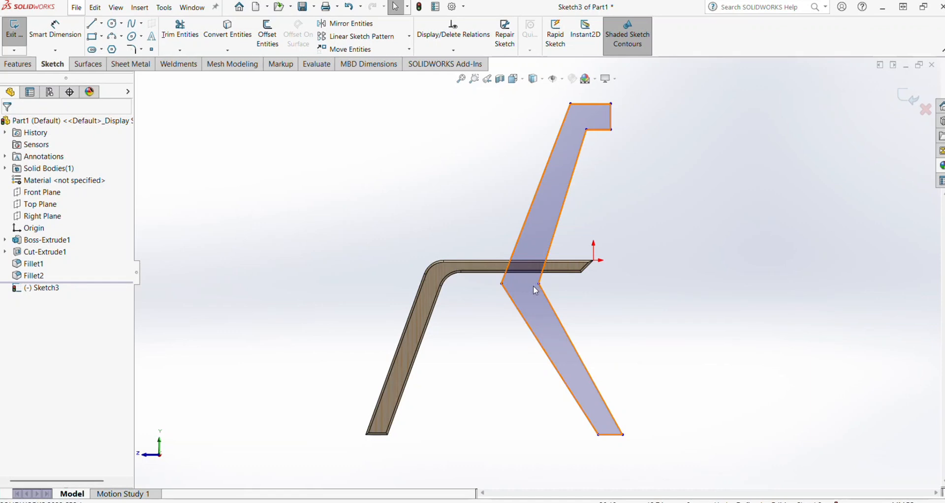
Step: Try to make the two slanted rear leg lines parallel
ctrl+middle_drag(542, 309, 543, 282)
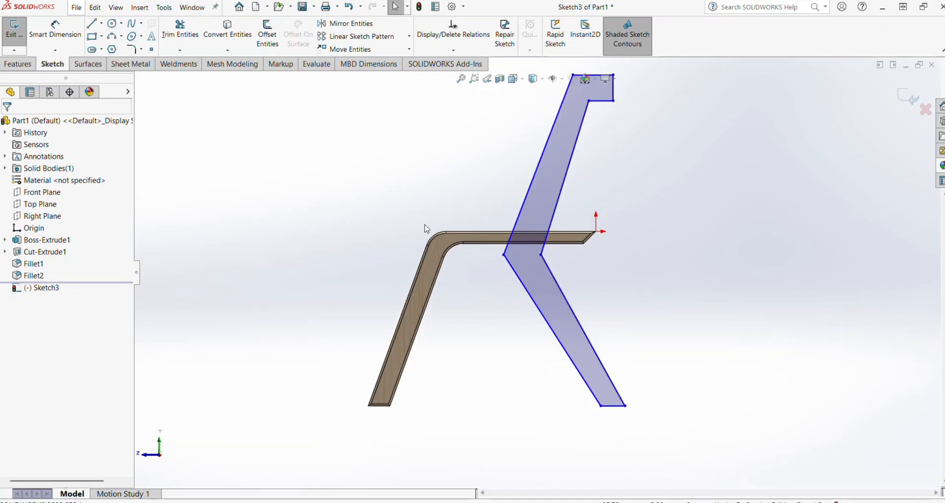
drag(576, 291, 530, 327)
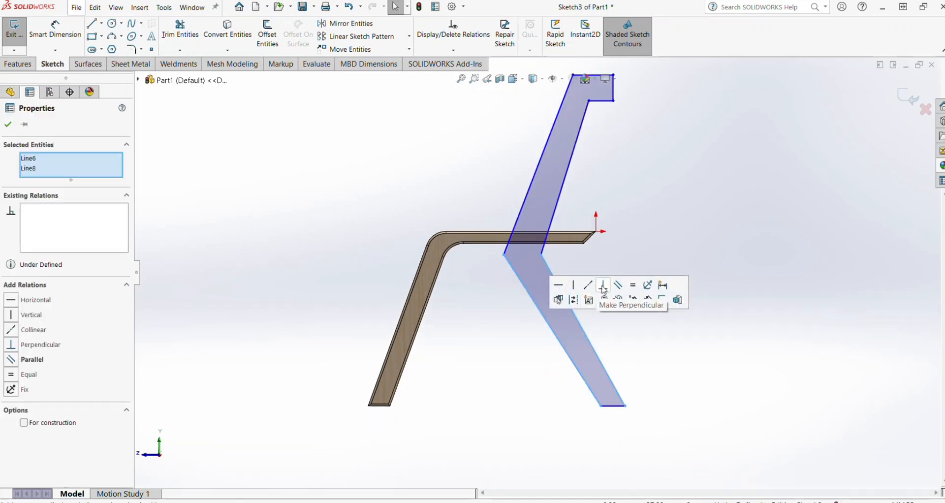
click(619, 286)
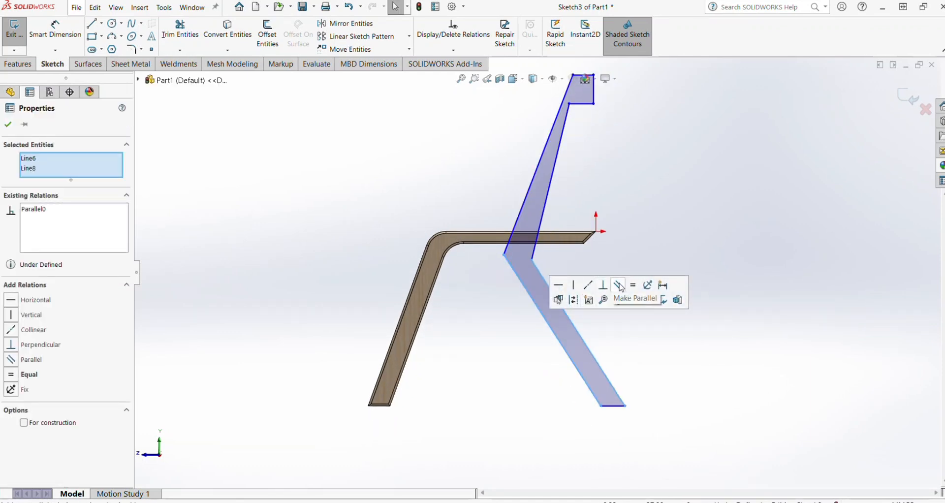
key(ctrl+z)
click(657, 241)
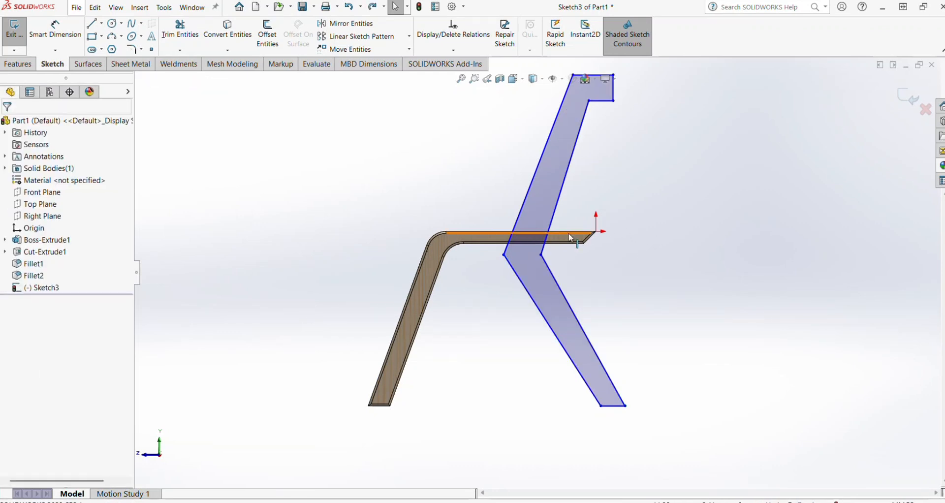
Step: Align the two bend points of the outline just below the seat with a horizontal relation
click(542, 255)
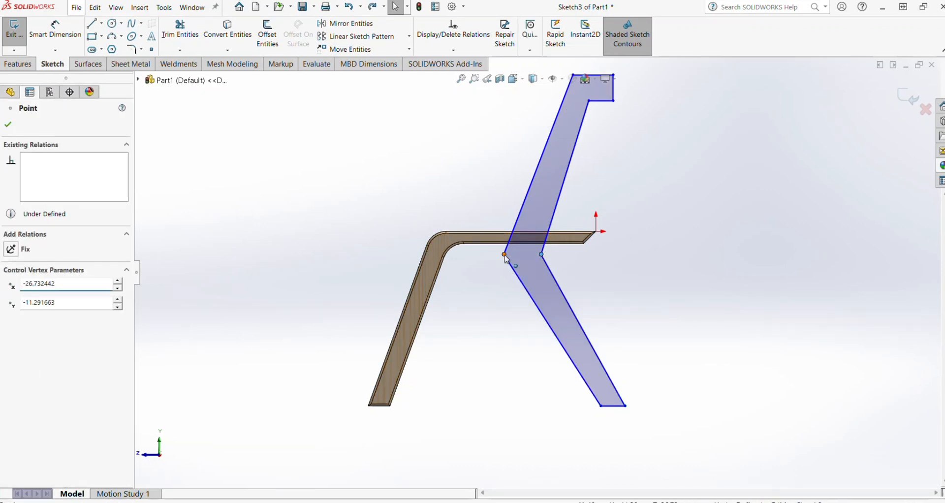
ctrl+click(504, 254)
click(536, 218)
click(477, 199)
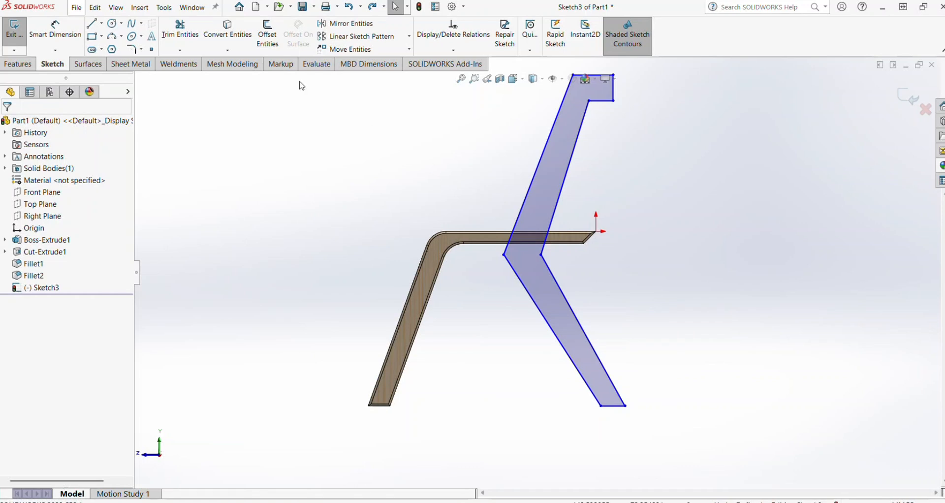
Step: Dimension the outline's overall height from its top edge to the foot line as 160 mm
click(37, 32)
ctrl+middle_drag(587, 133, 586, 164)
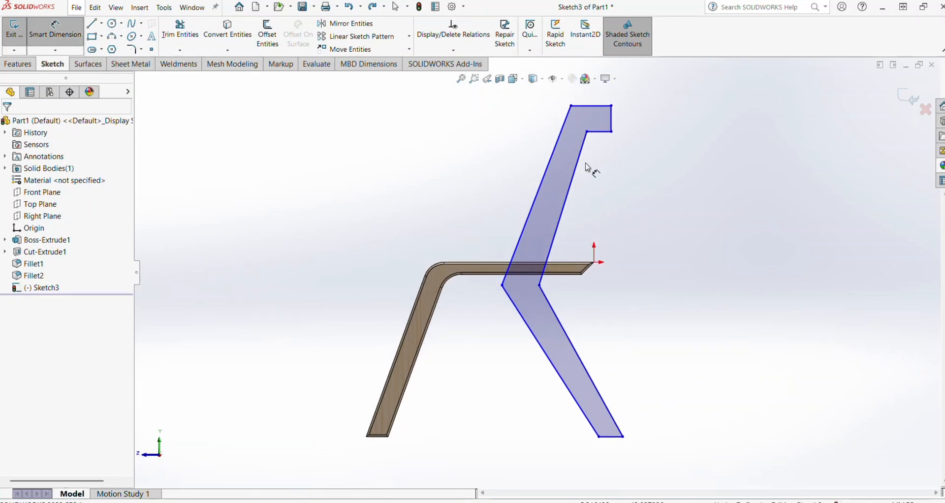
click(600, 106)
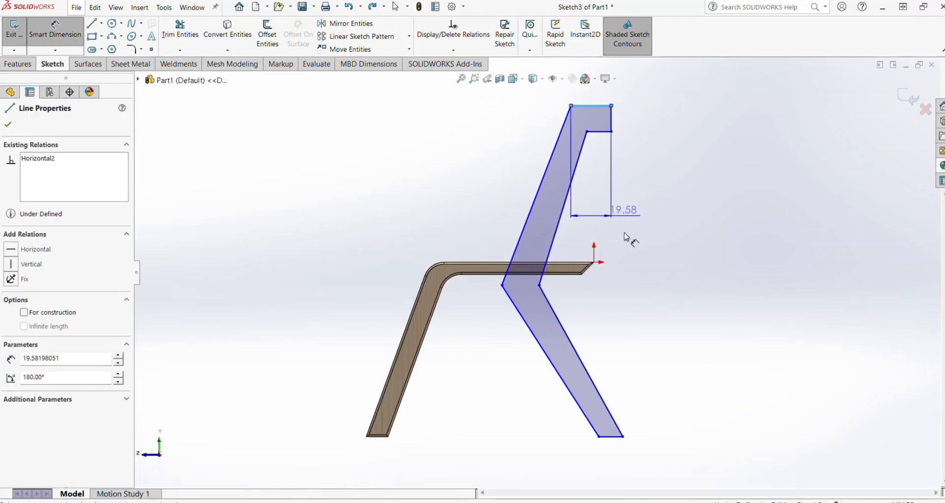
click(608, 441)
click(738, 265)
text(160)
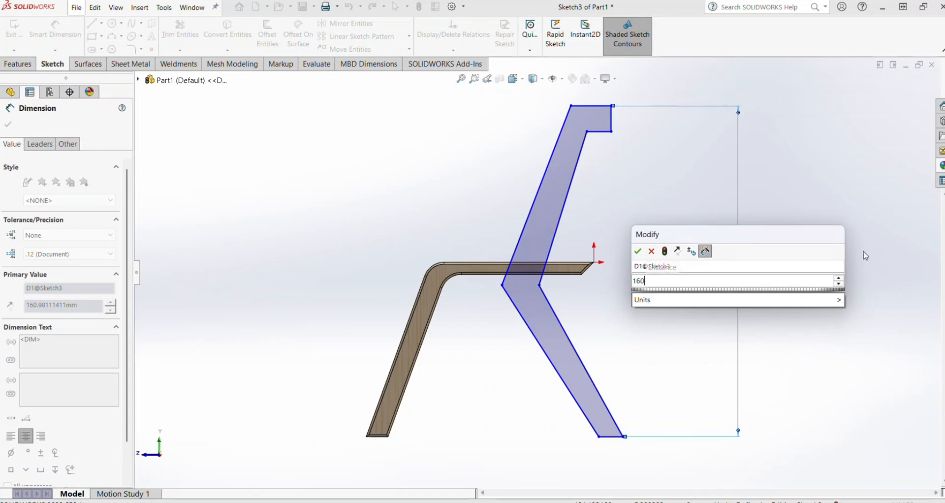
key(Return)
key(Escape)
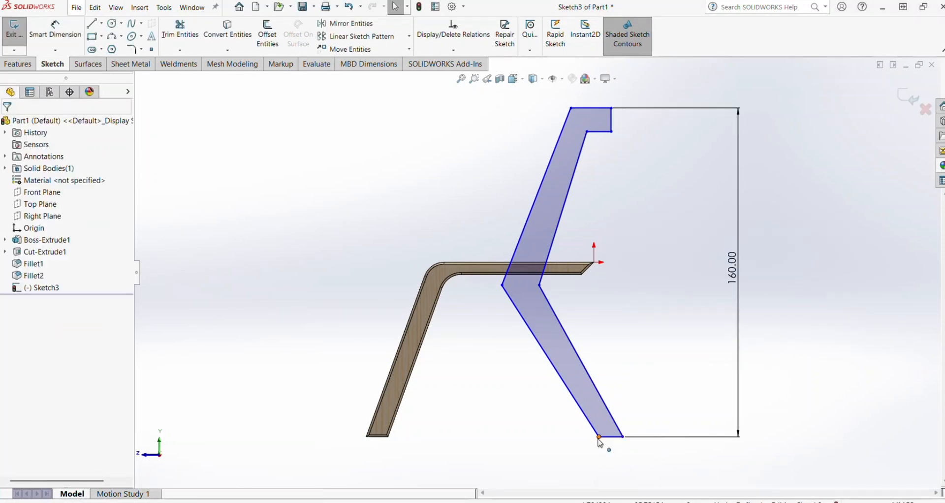
Step: Align the rear leg's inner foot corner with the front leg's bottom corner using a horizontal relation
click(599, 437)
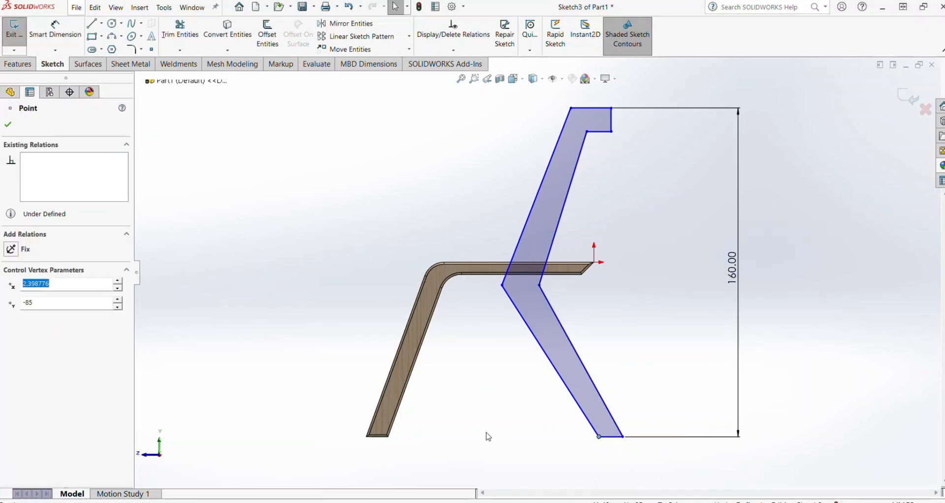
ctrl+click(387, 436)
click(390, 441)
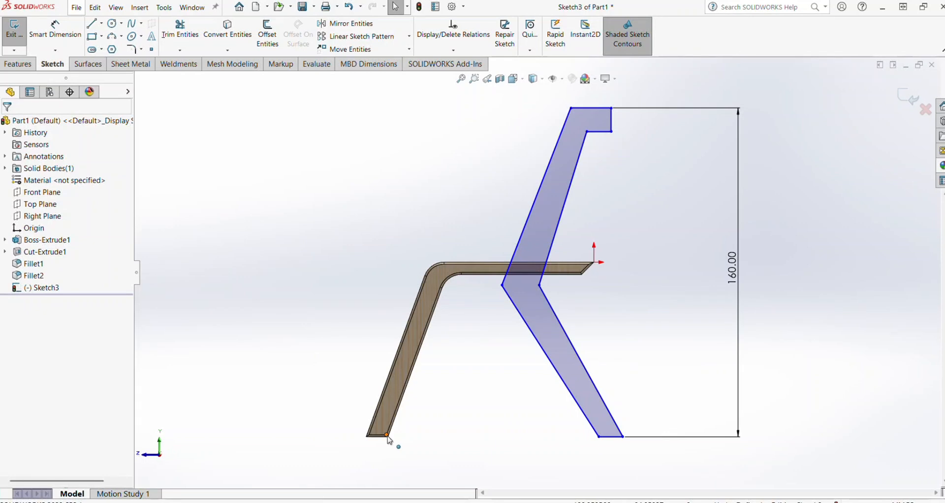
click(599, 437)
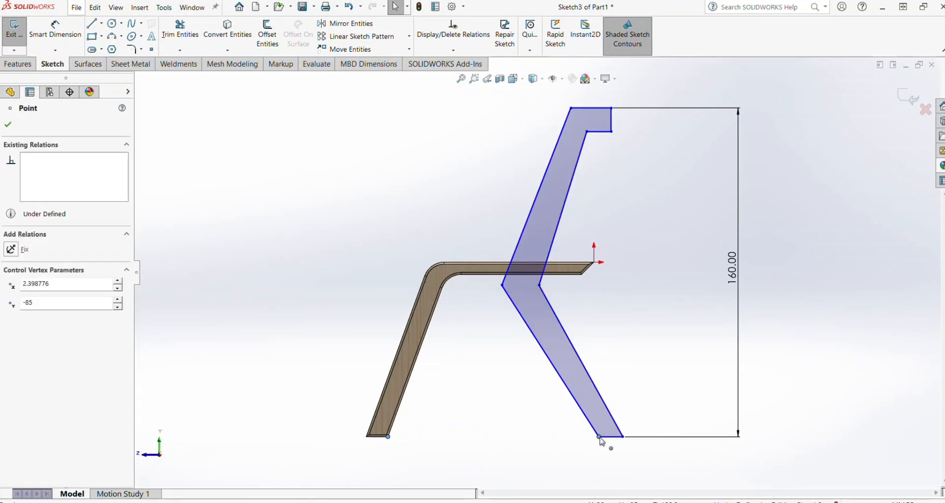
click(629, 392)
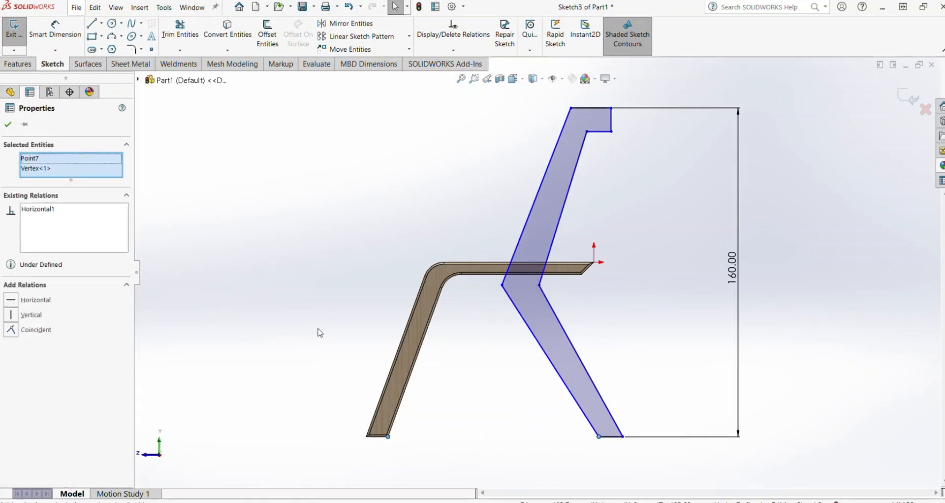
click(6, 126)
Step: Dimension the rear leg's vertical height from the foot to the bend point as 73 mm
click(54, 31)
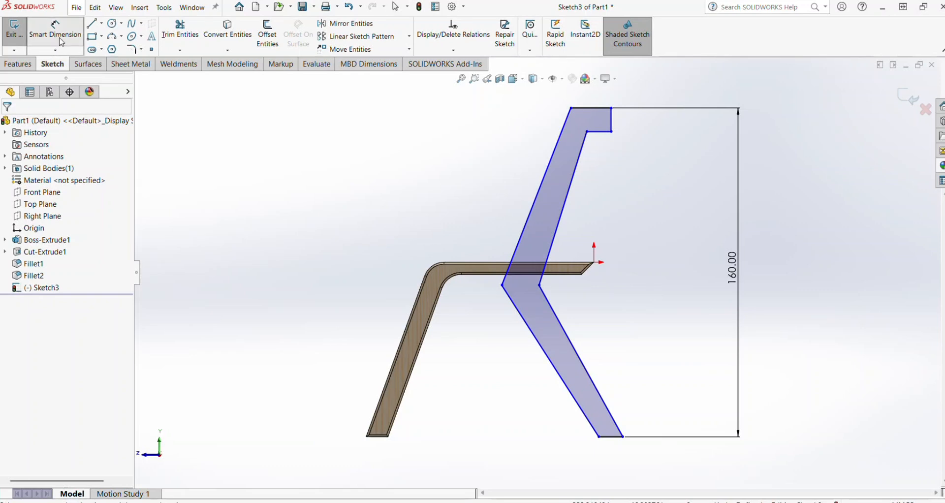
click(550, 305)
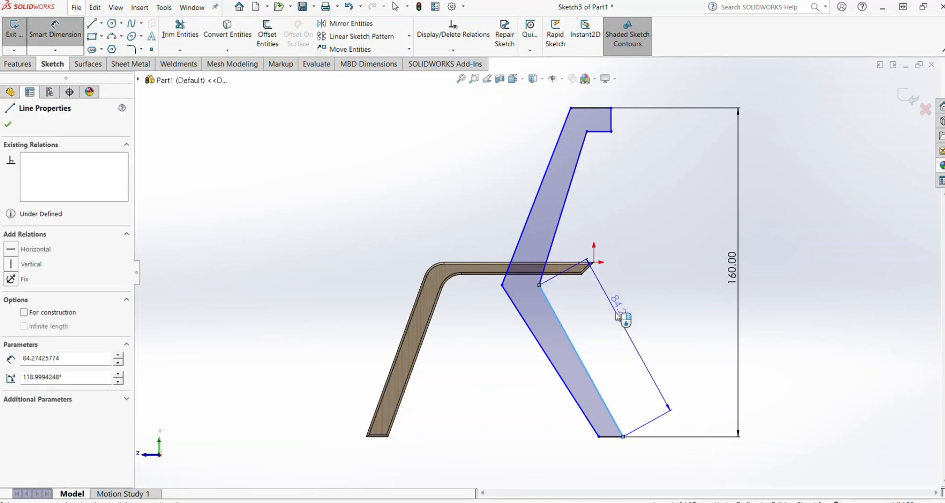
click(684, 367)
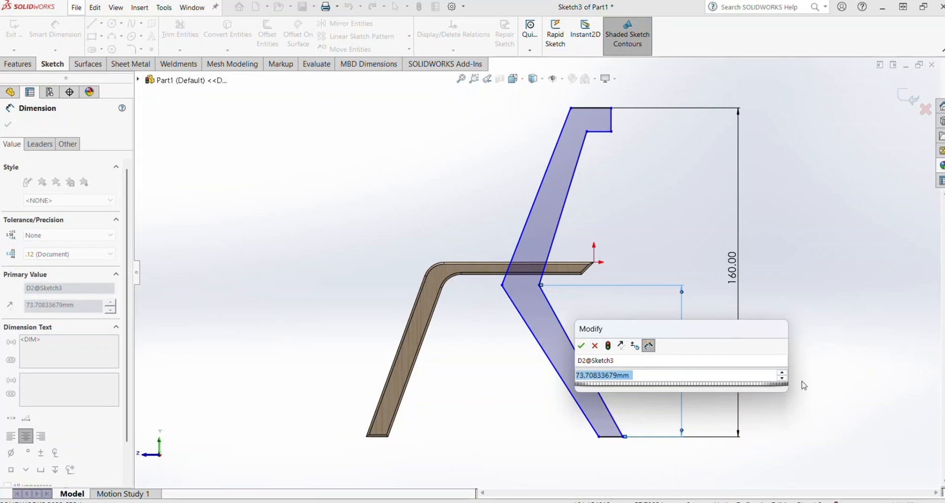
text(7)
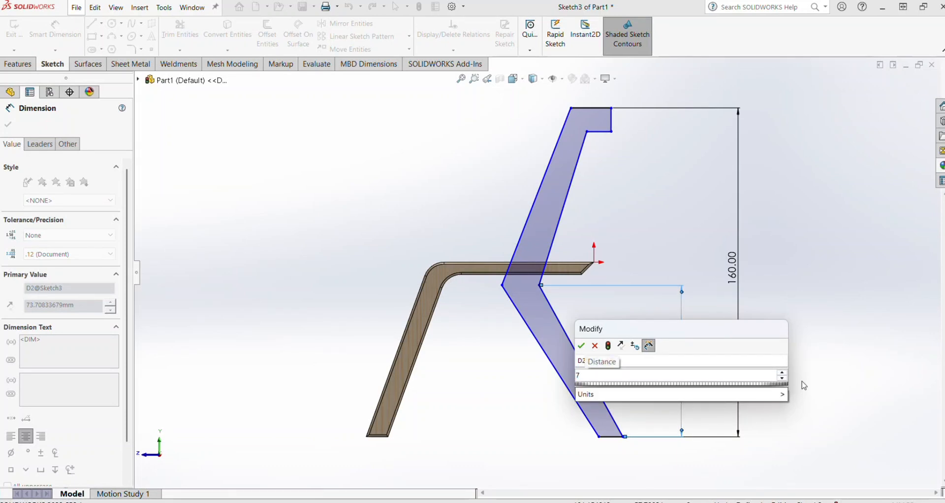
text(3)
key(Return)
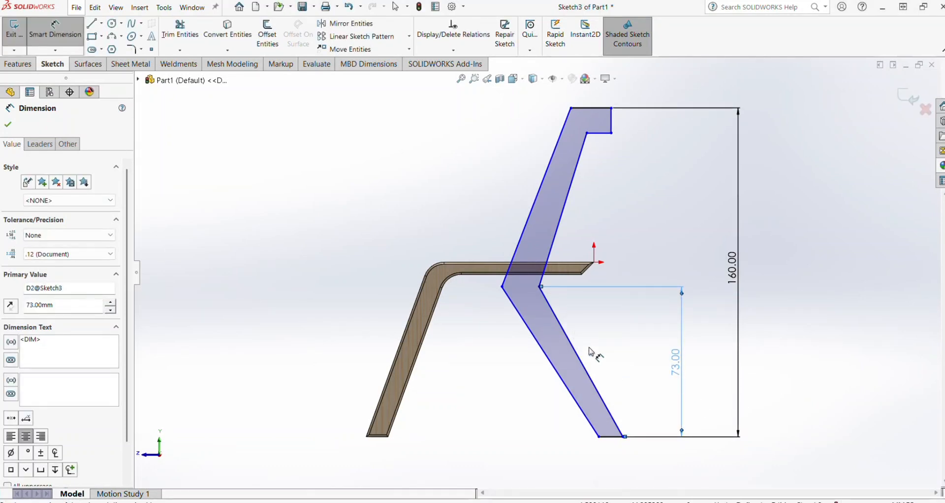
Step: Dimension the stepped top of the backrest with a 12 mm end height and a 20 mm upper width
click(614, 123)
click(646, 126)
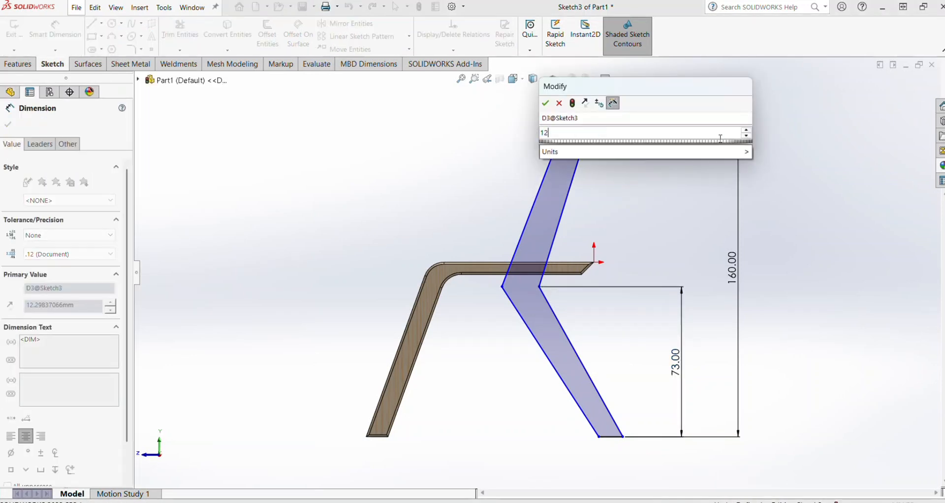
key(Return)
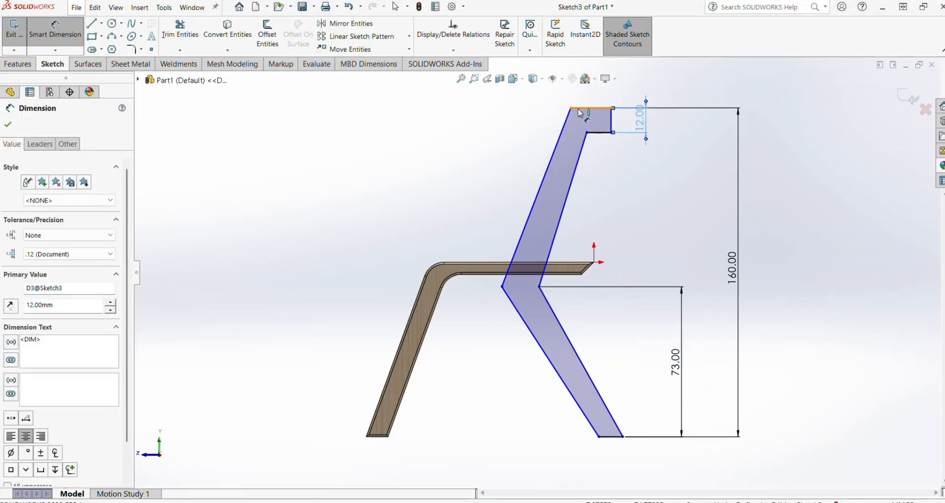
click(592, 108)
click(597, 96)
text(20)
key(Return)
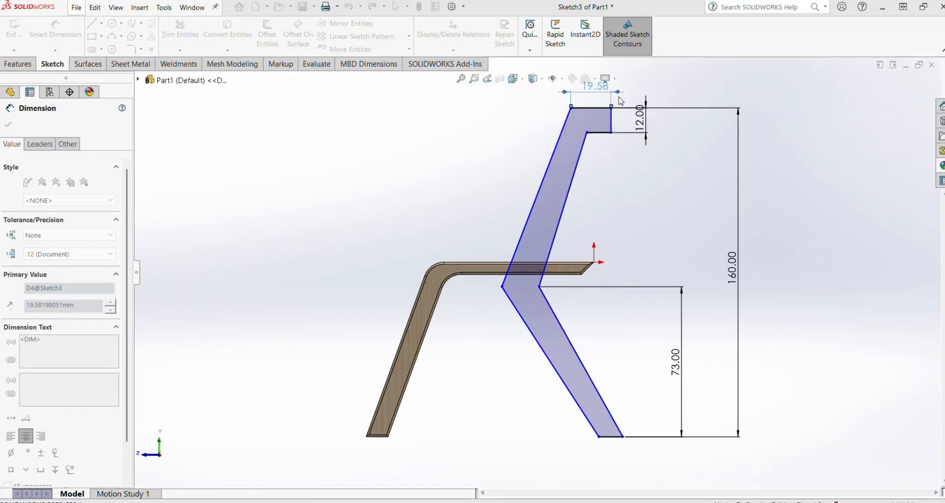
Step: Set the short lower edge of the backrest's top step to 12 mm
click(605, 137)
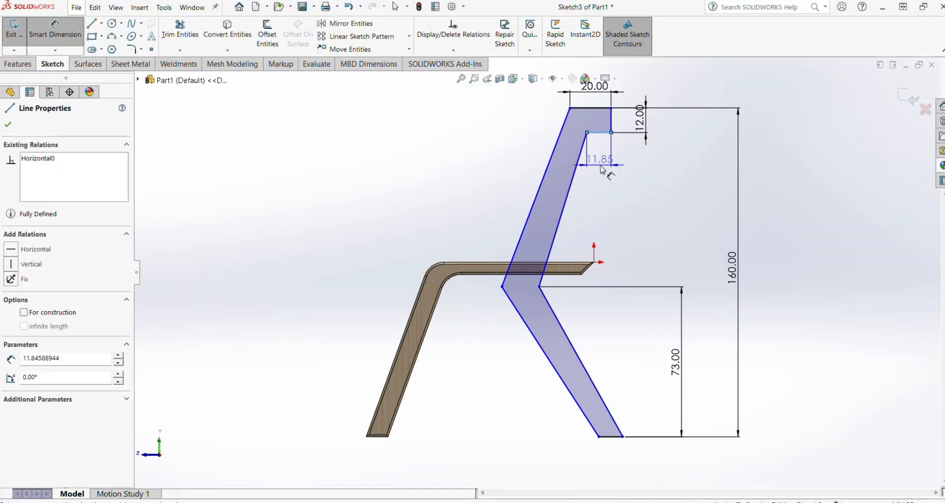
click(628, 156)
text(12)
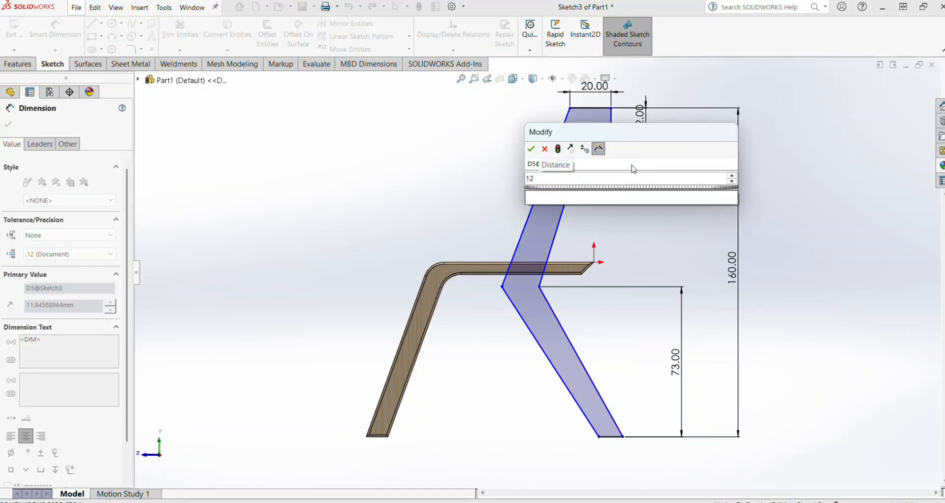
key(Return)
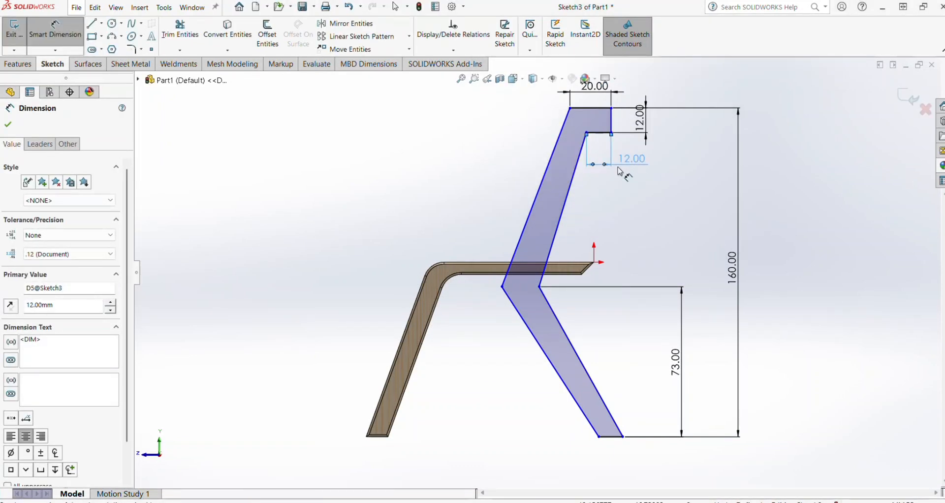
Step: Set the angle between the two slanted backrest lines to 4 degrees
click(576, 177)
click(541, 186)
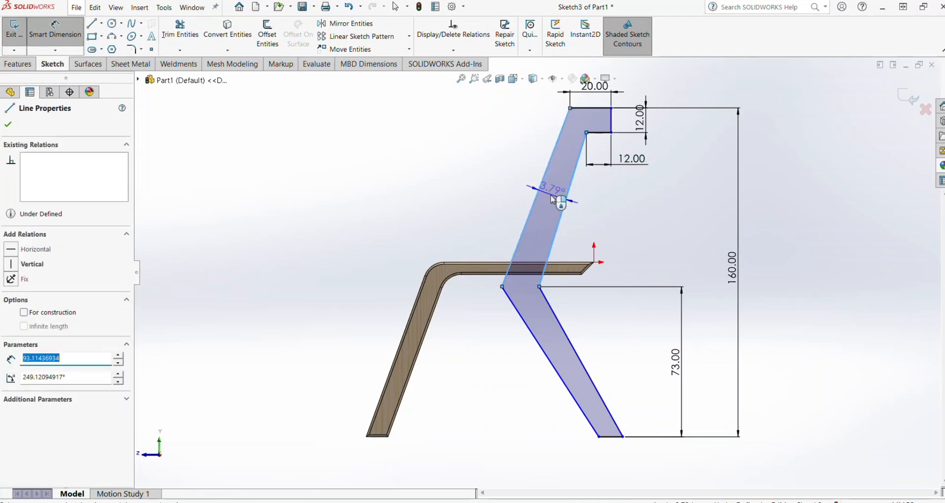
click(553, 196)
text(4)
key(Return)
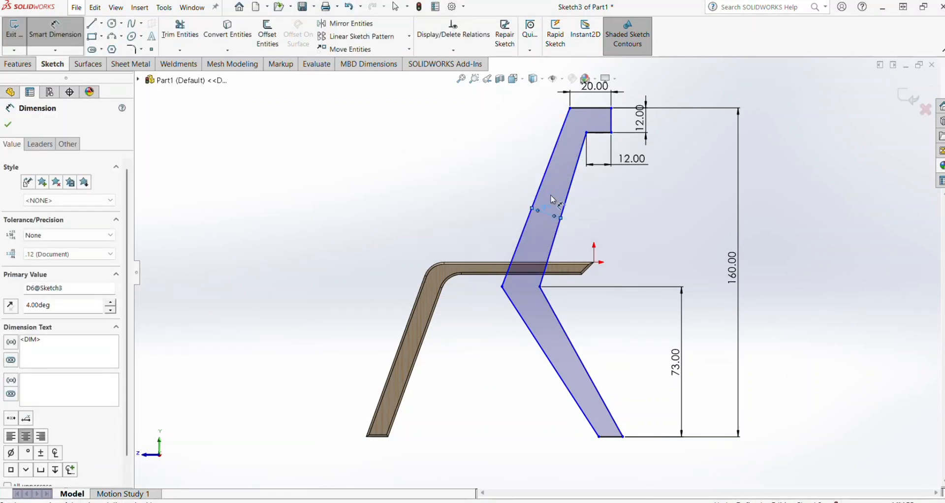
Step: Set the angle between the two slanted rear leg lines to 4 degrees
click(537, 335)
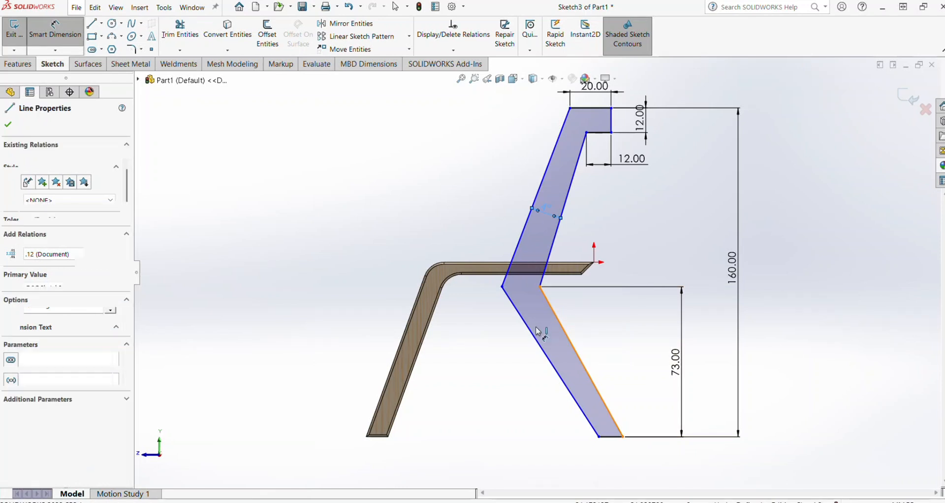
click(573, 348)
click(593, 357)
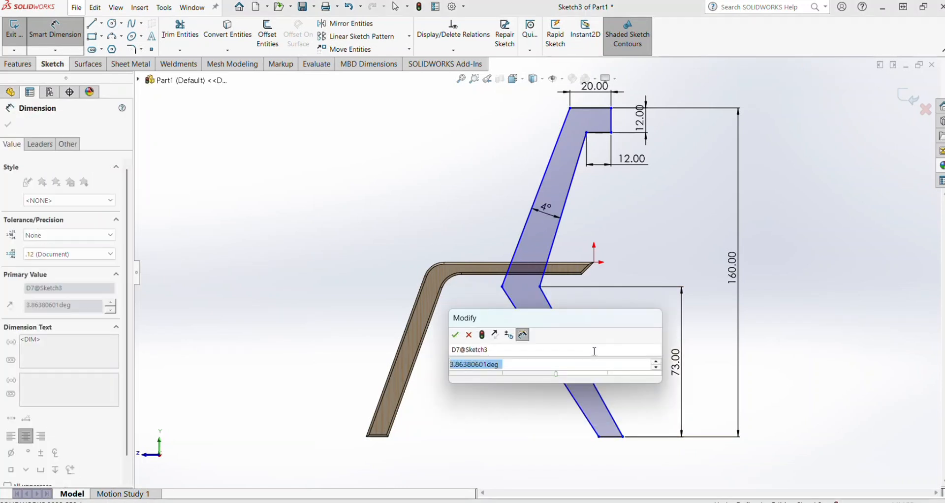
text(4)
key(Return)
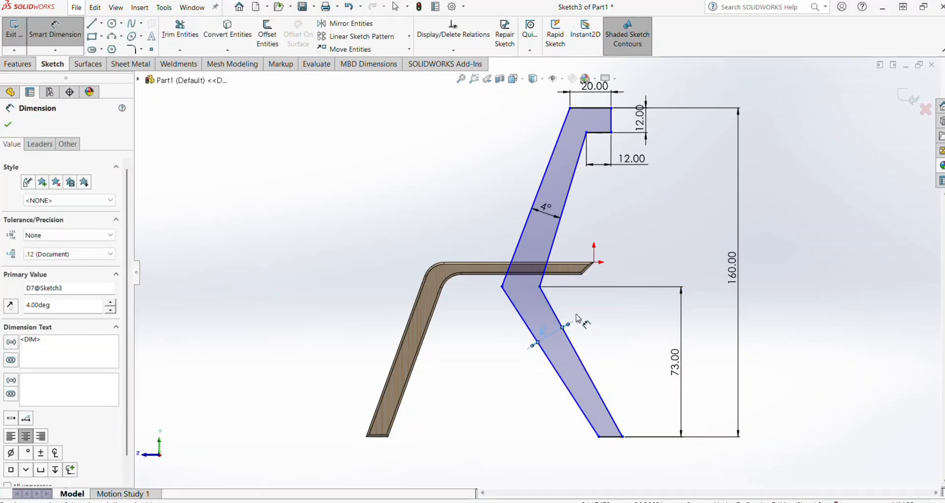
Step: Dimension the horizontal width between the two knee points of the backrest and rear leg profile at 22 mm
click(541, 288)
click(502, 286)
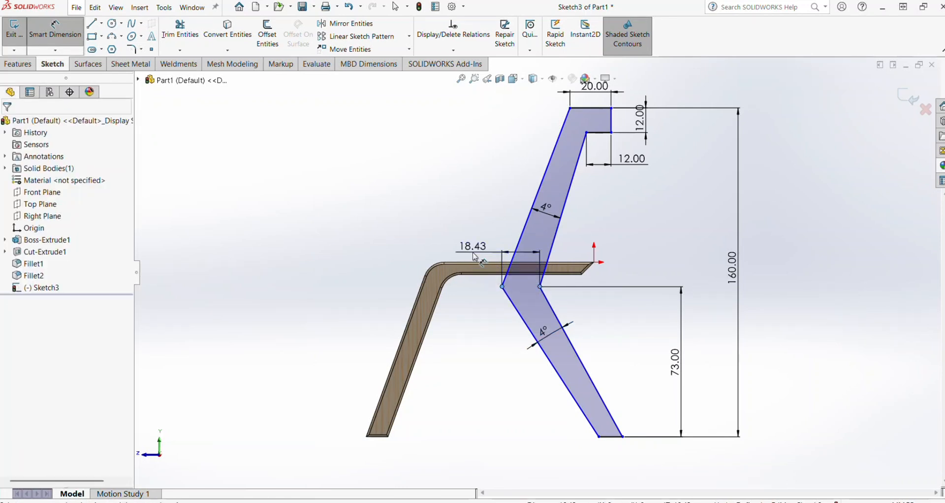
click(512, 267)
text(22)
key(Return)
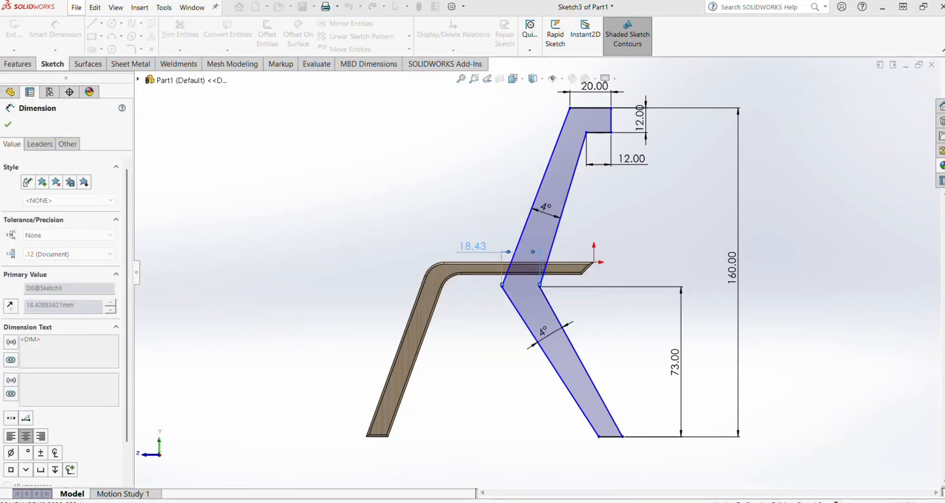
key(Escape)
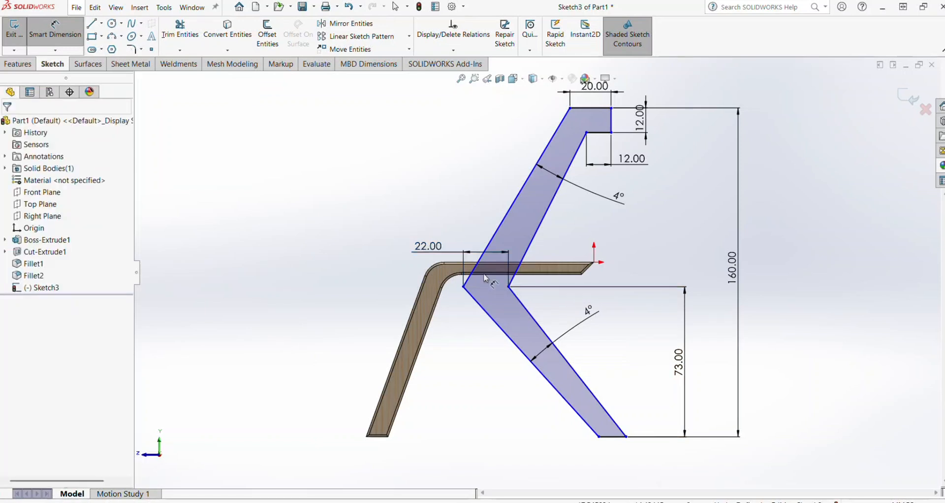
key(Escape)
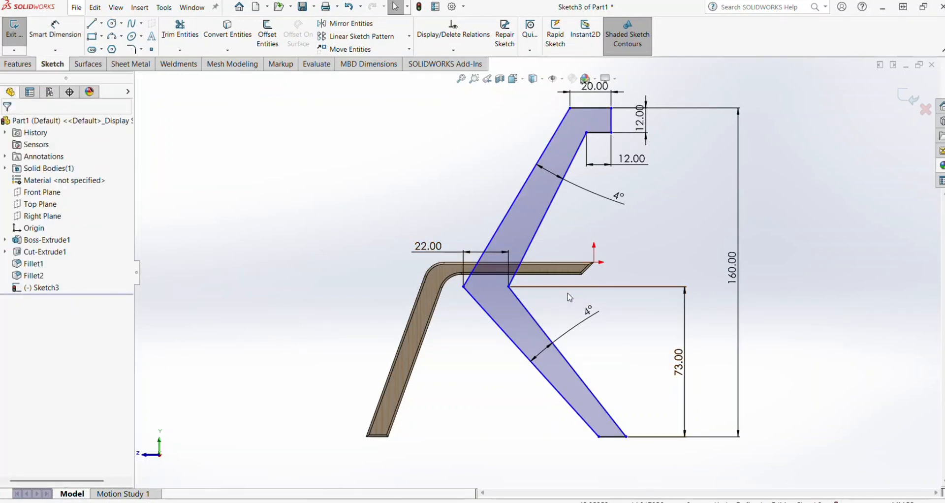
Step: Dimension the rear knee point of the profile 18 mm horizontally from the origin
drag(530, 288, 554, 289)
ctrl+middle_drag(540, 381, 500, 339)
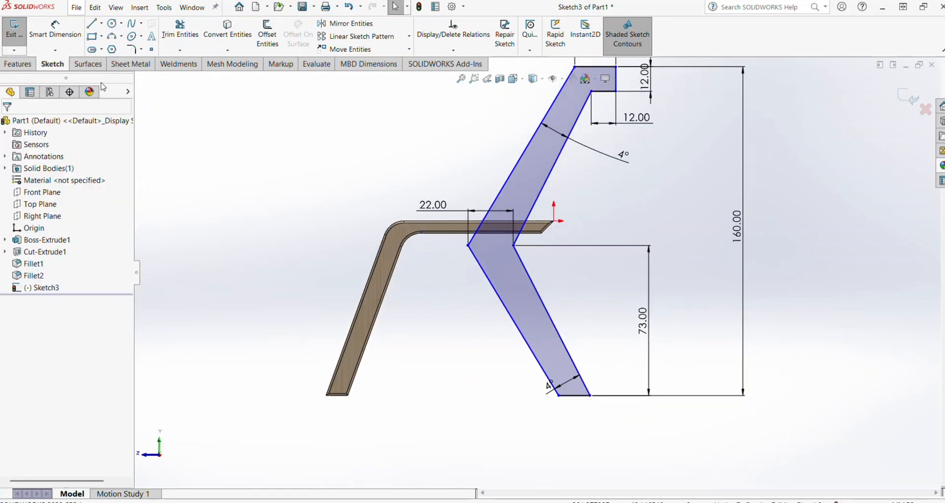
click(55, 31)
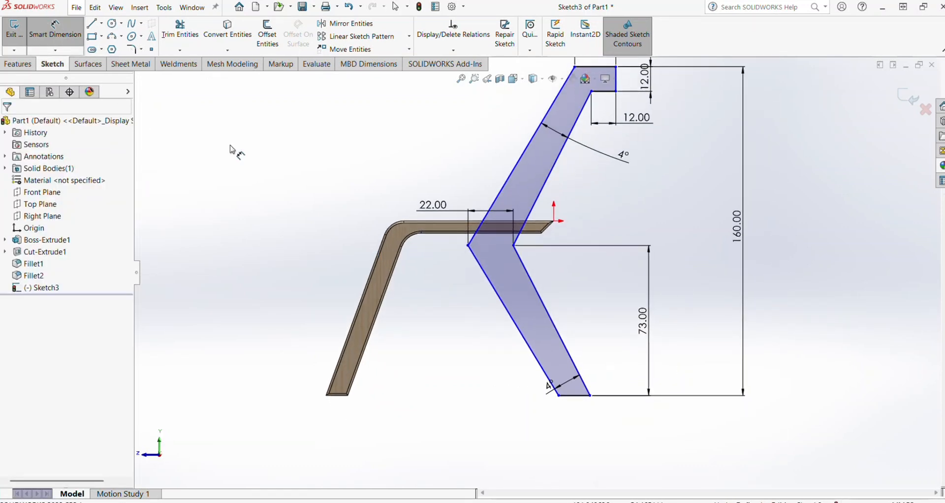
click(514, 245)
click(554, 221)
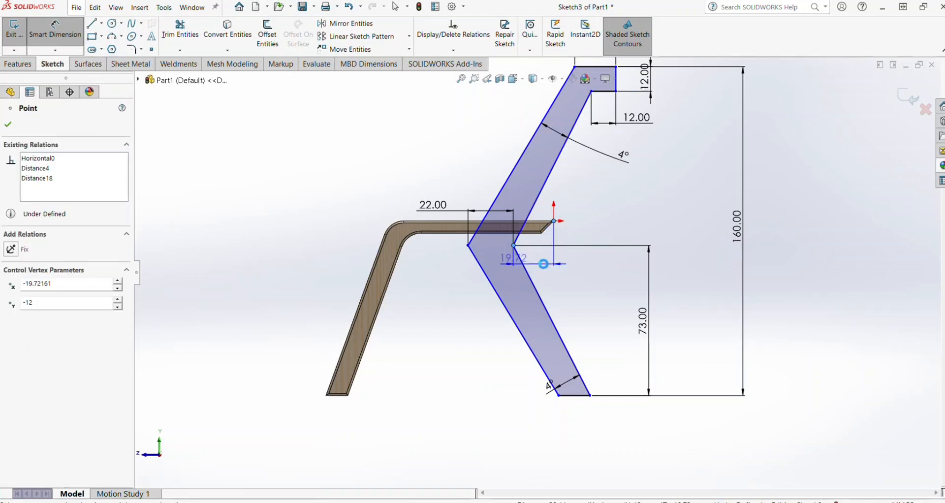
click(544, 263)
text(18)
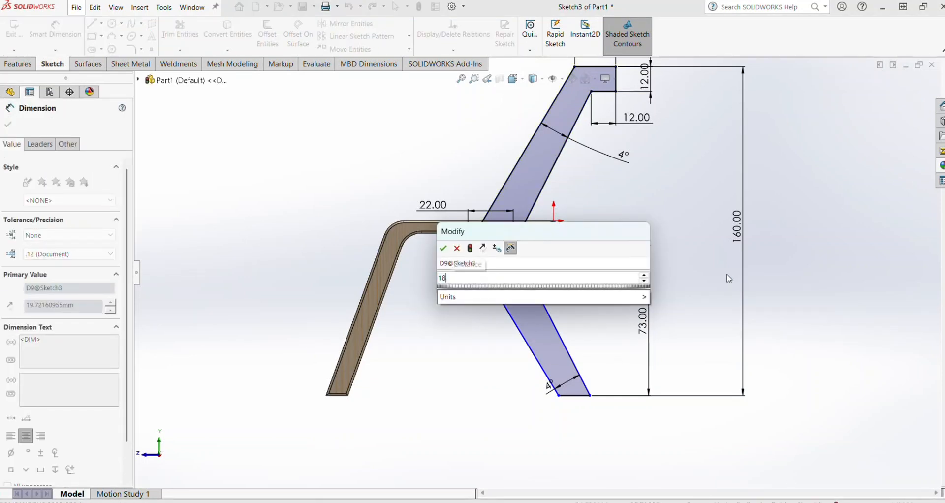
key(Return)
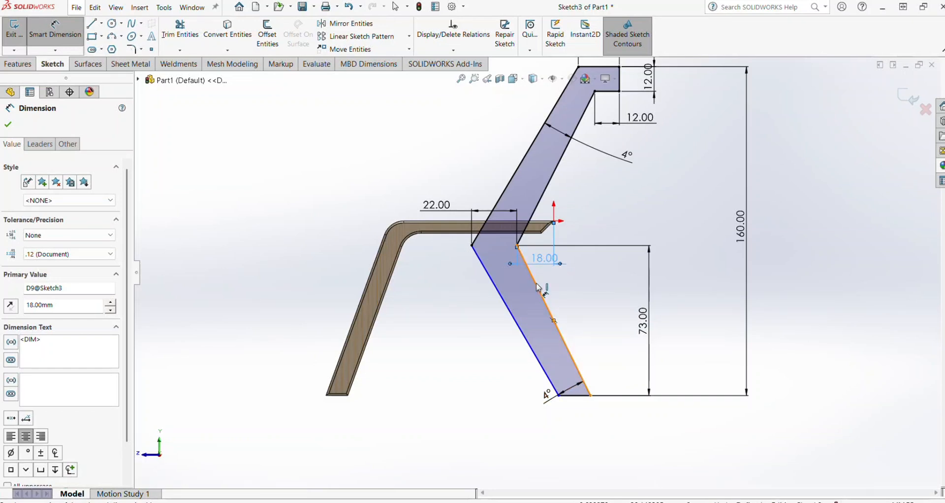
click(471, 245)
key(Escape)
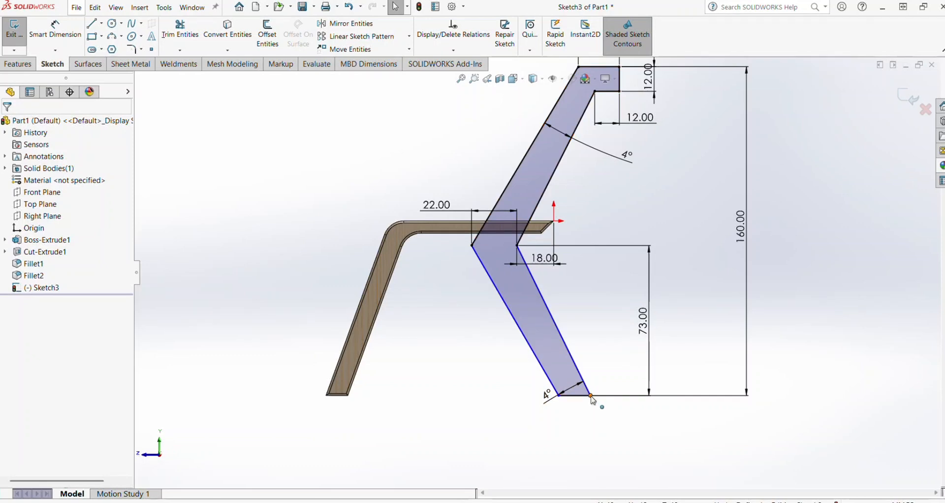
click(55, 29)
key(Escape)
click(553, 221)
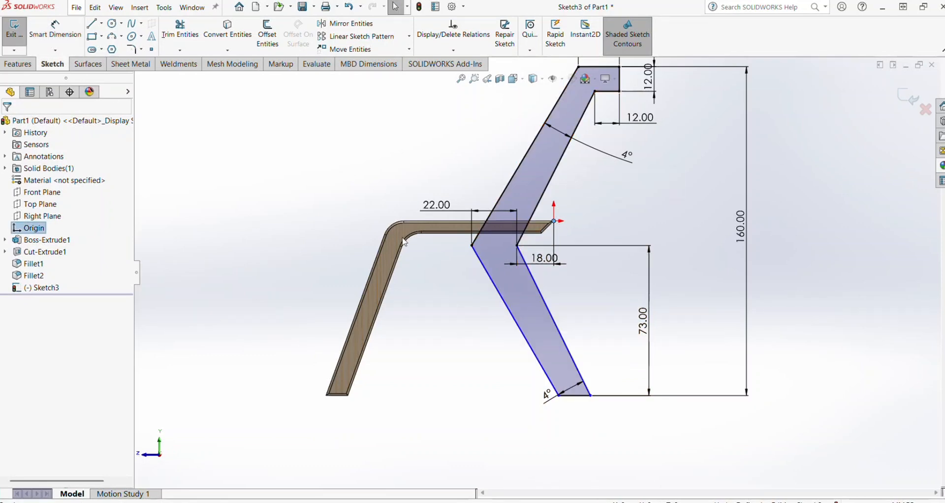
Step: Dimension the rear leg's outer bottom corner 18 mm horizontally from the origin
click(64, 41)
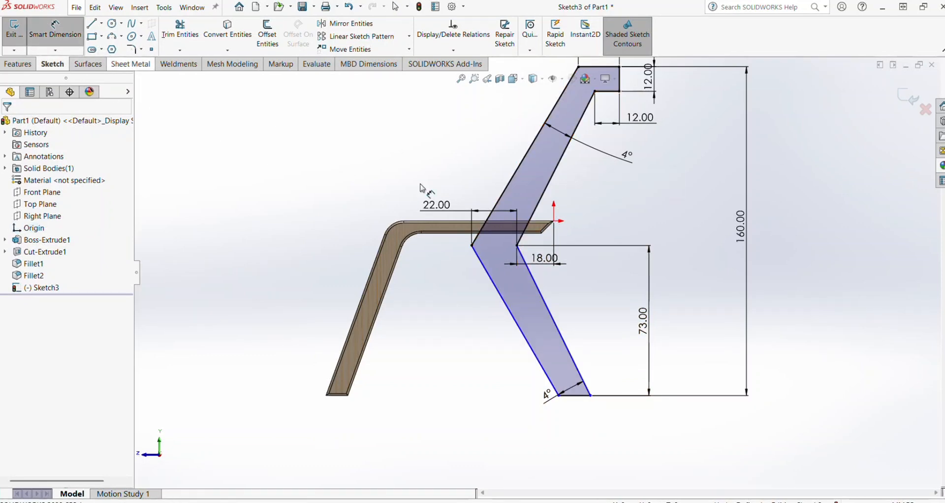
click(554, 222)
click(591, 395)
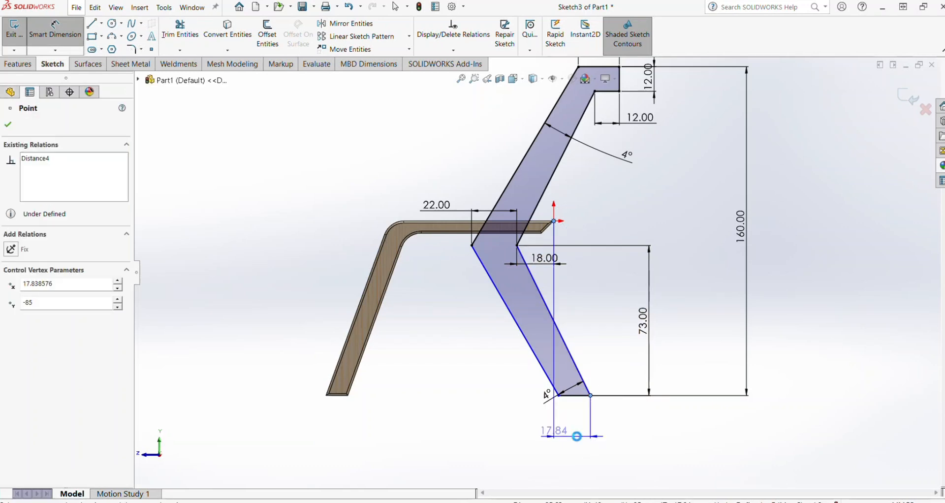
click(577, 436)
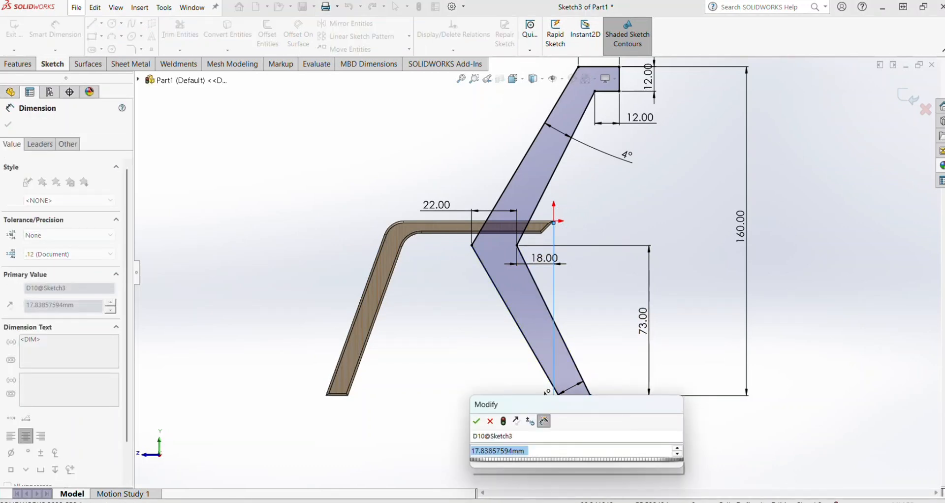
text(18)
key(Return)
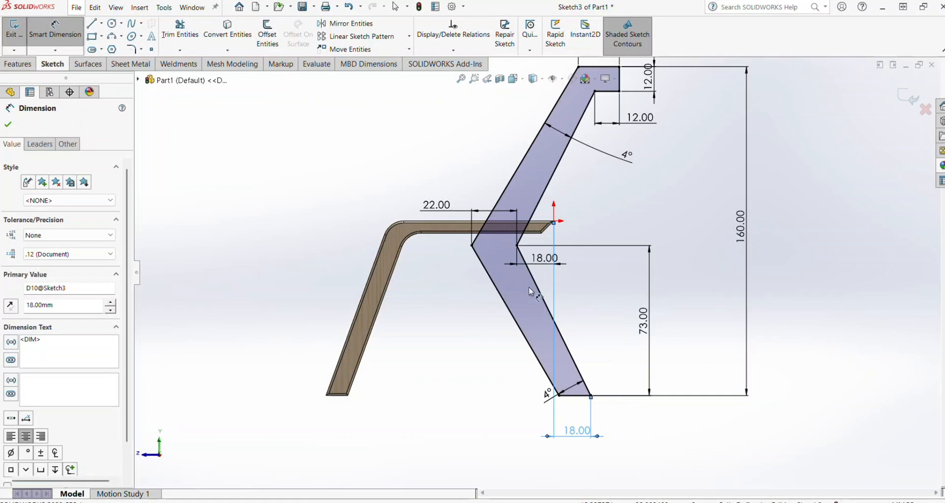
key(Escape)
Step: Extrude the backrest and rear leg profile as a Blind boss 1.5 mm deep, merged with the chair
scroll(541, 291, up, 1)
ctrl+middle_drag(541, 289, 478, 319)
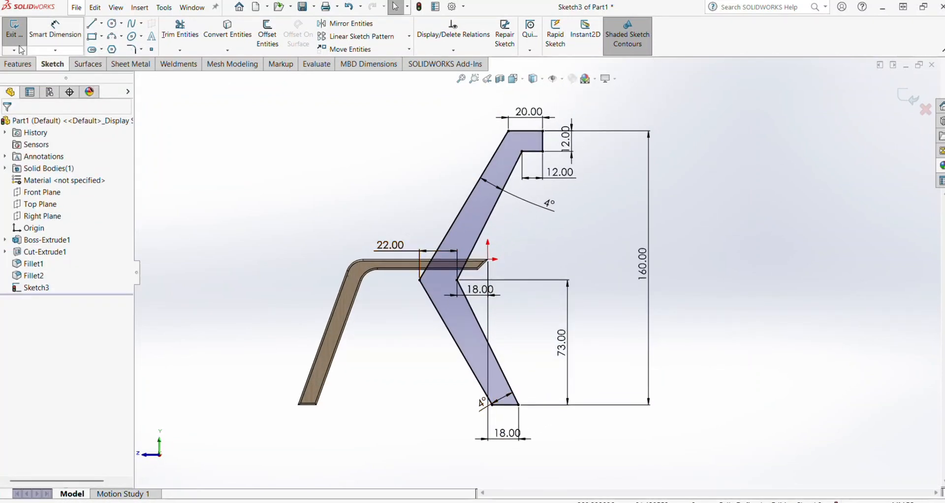
click(4, 65)
click(20, 33)
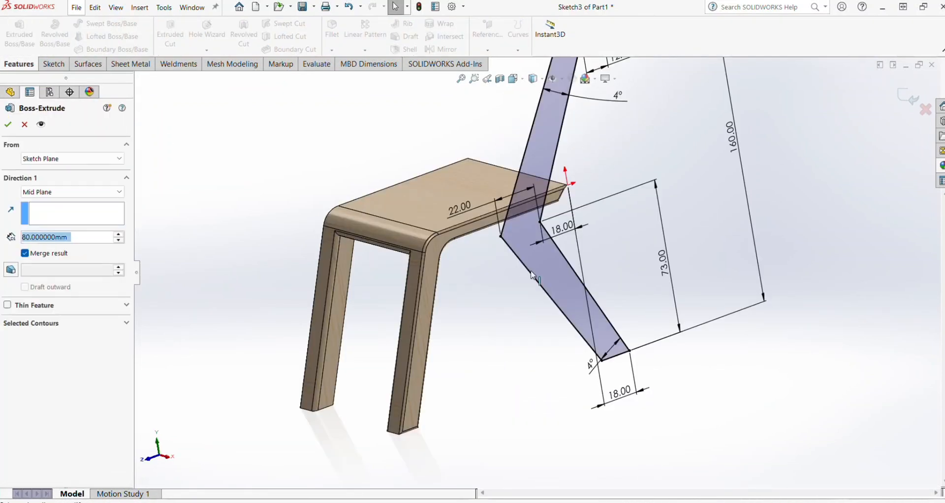
text(2)
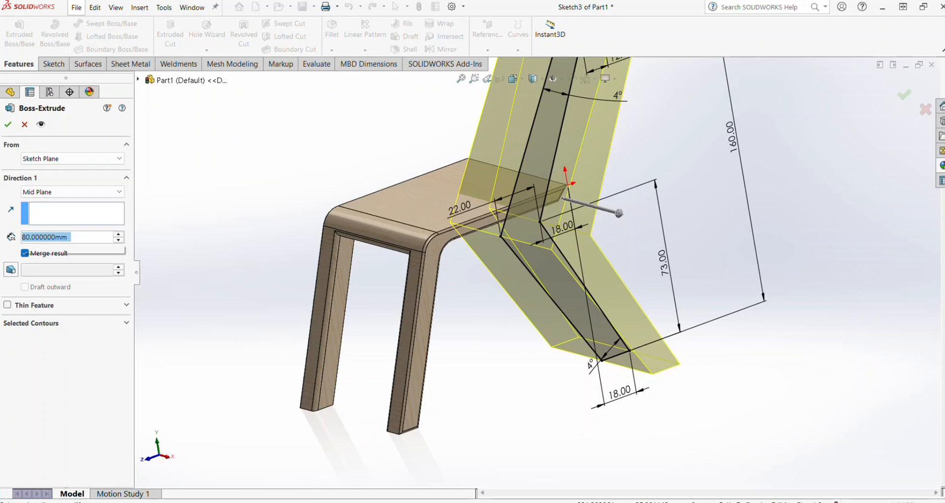
key(Return)
click(64, 192)
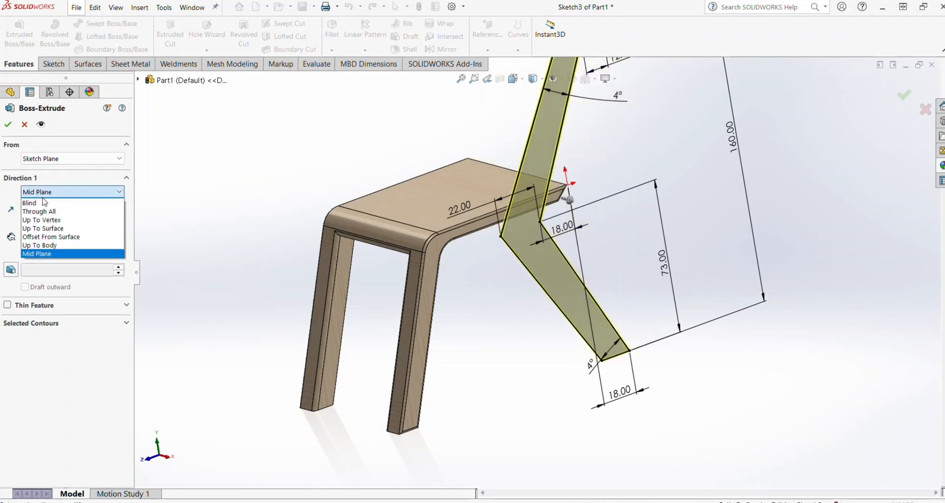
click(49, 201)
middle_drag(503, 224, 560, 225)
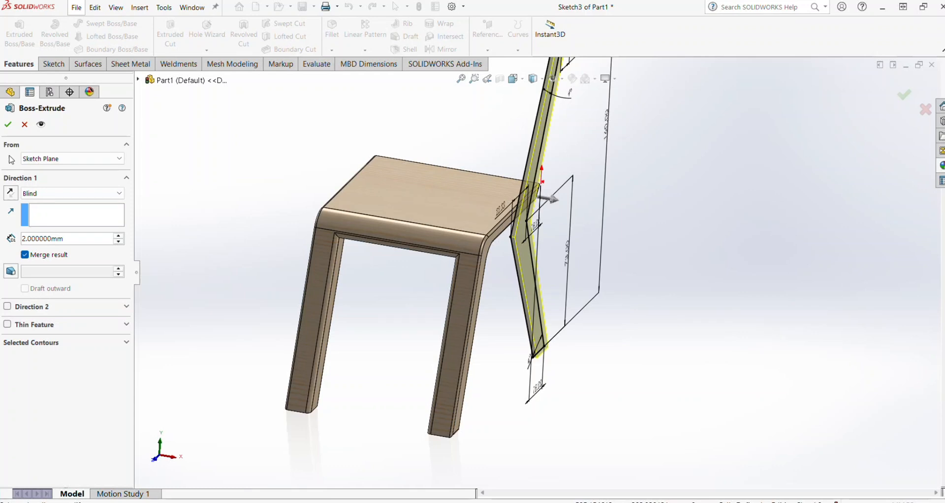
double_click(67, 243)
text(1.5)
key(Return)
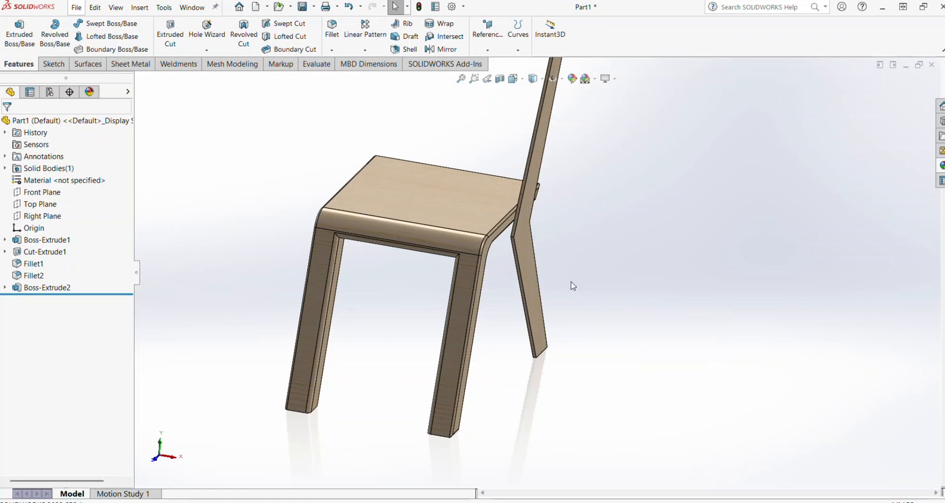
middle_drag(572, 285, 489, 316)
click(43, 289)
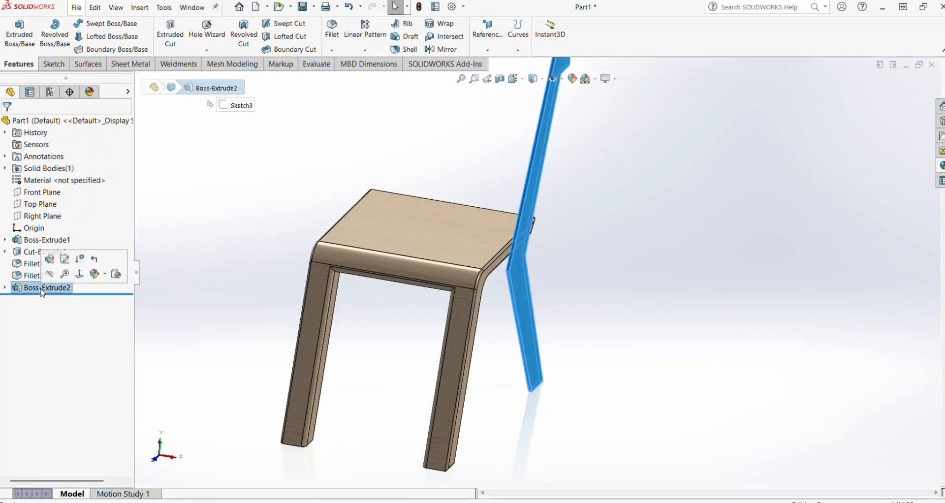
click(940, 165)
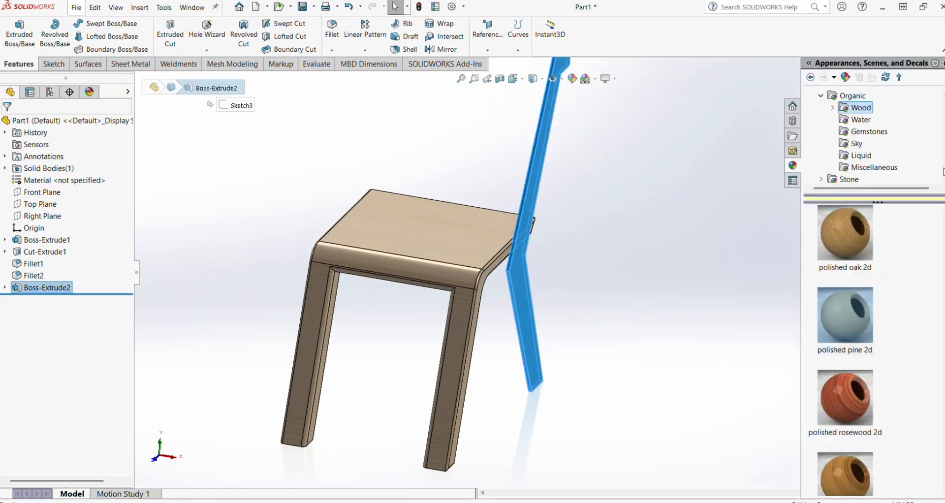
scroll(839, 139, up, 3)
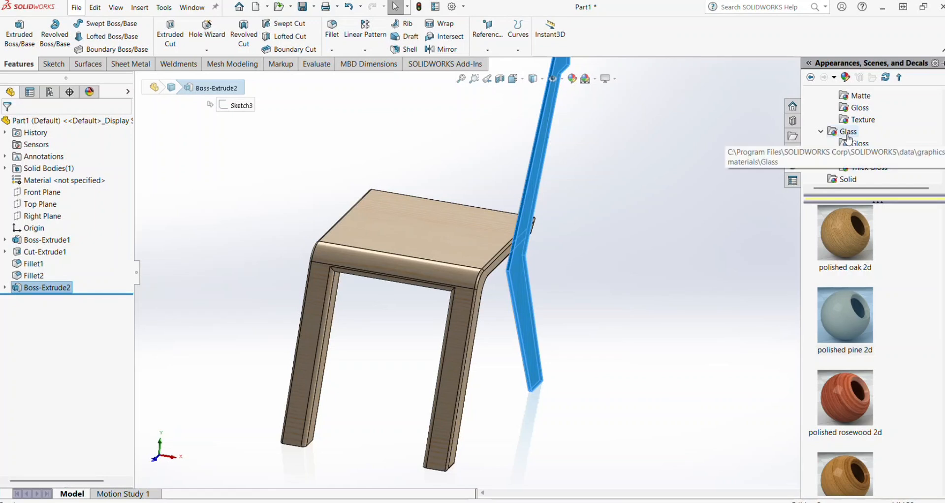
scroll(846, 121, up, 2)
click(828, 99)
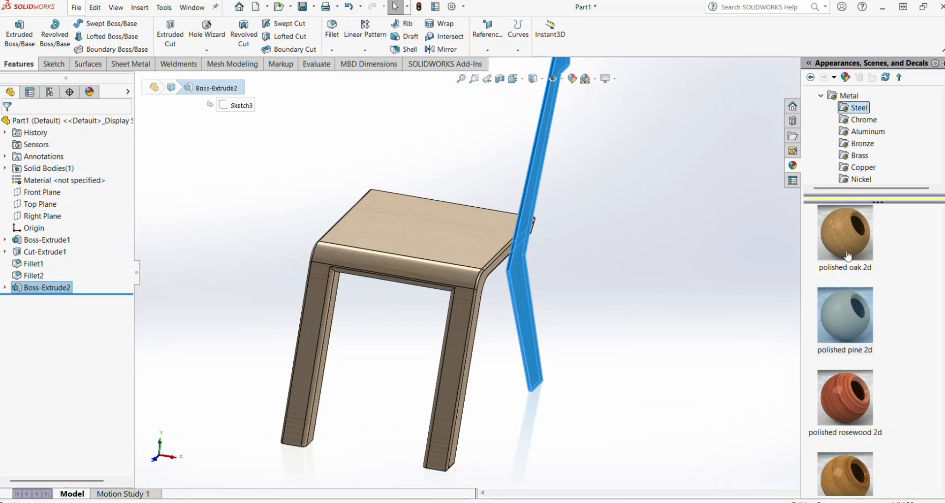
click(671, 236)
Step: Select the extruded backrest and rear leg and examine the available plastic and metal appearance categories
scroll(671, 235, down, 3)
scroll(555, 254, up, 6)
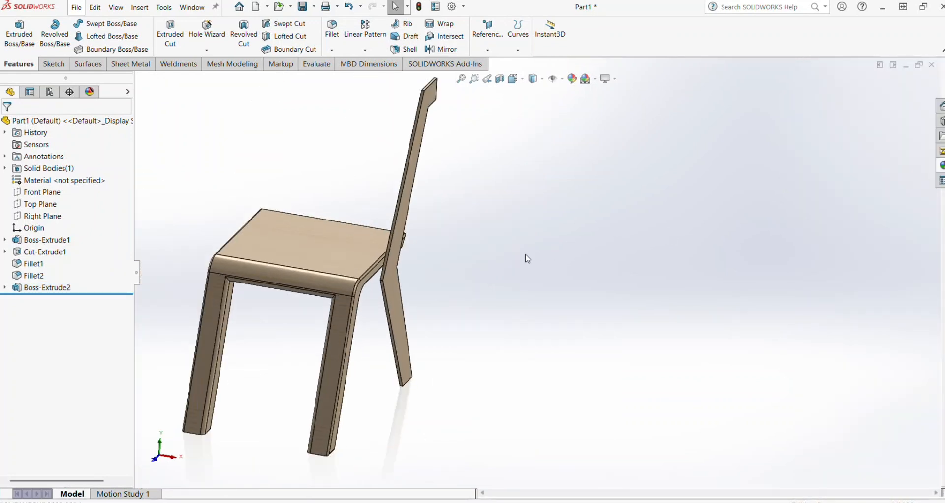
ctrl+middle_drag(459, 260, 621, 254)
click(28, 288)
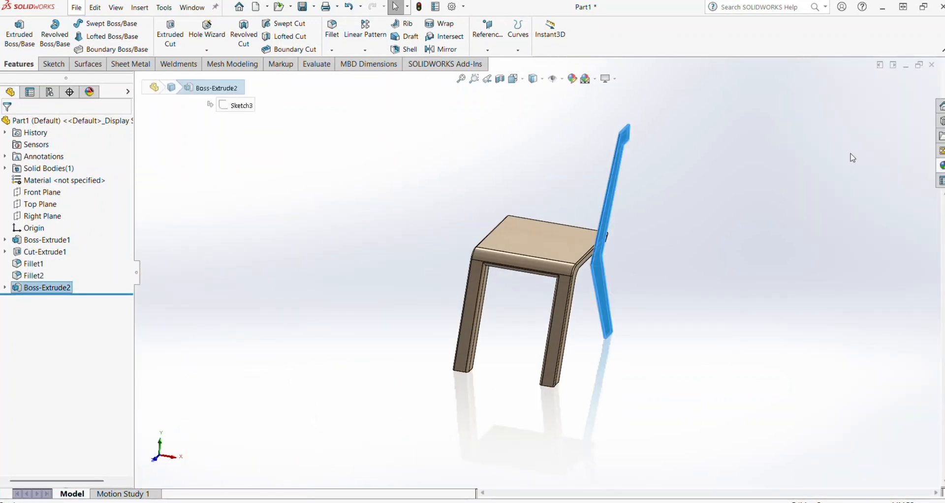
click(941, 166)
click(864, 131)
click(860, 120)
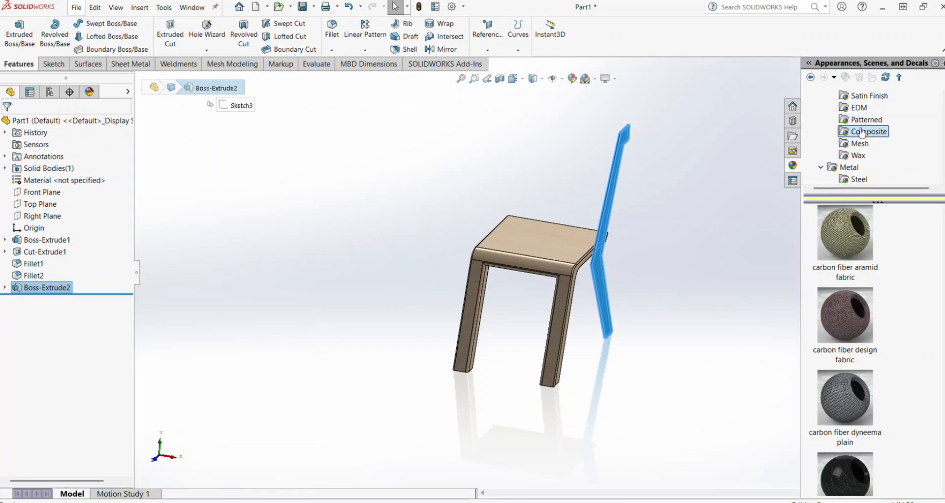
click(857, 107)
scroll(858, 111, up, 3)
click(862, 120)
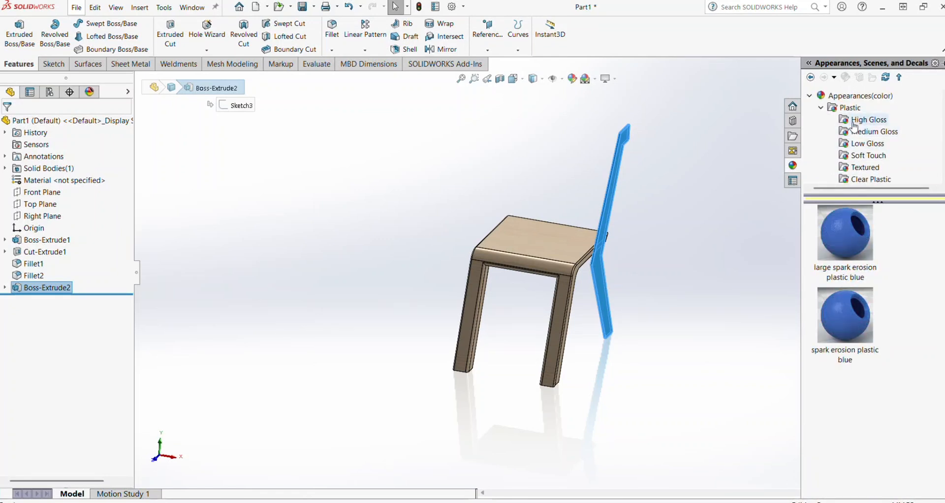
scroll(860, 142, down, 5)
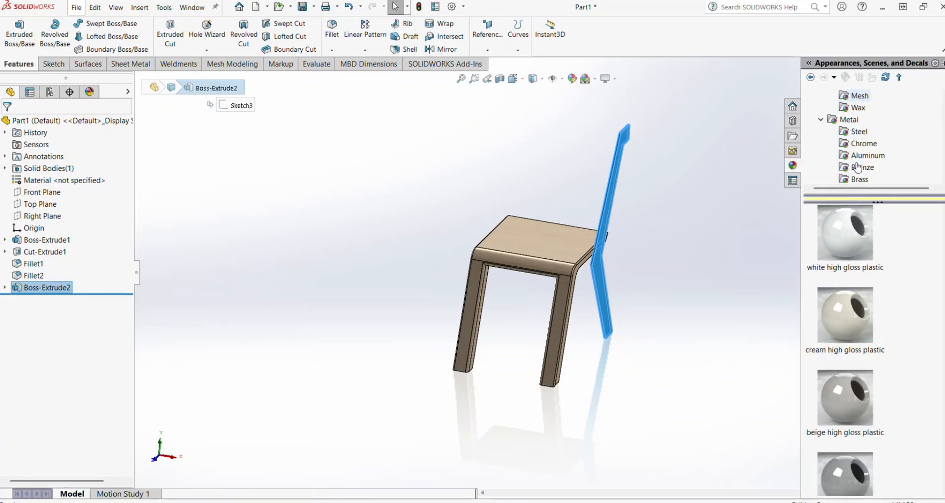
scroll(858, 165, up, 5)
scroll(851, 148, down, 4)
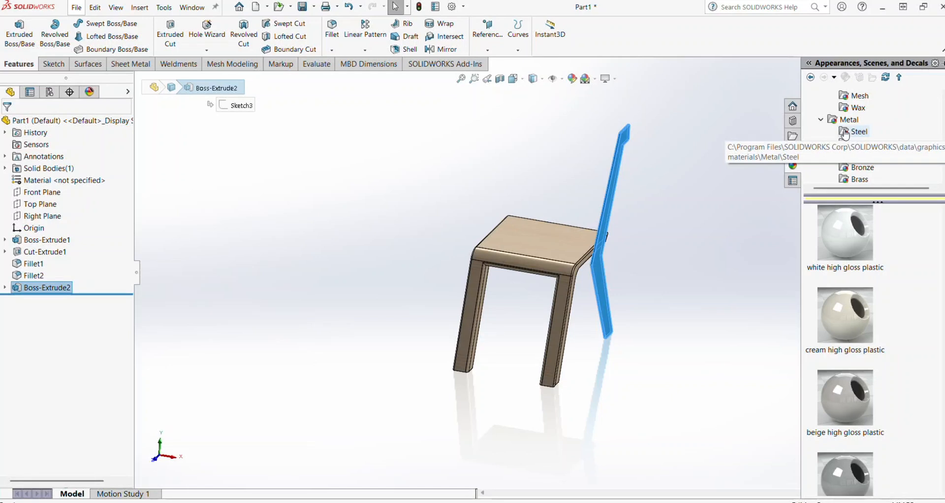
Step: Compare the aluminum, chrome and steel appearances and apply polished steel to the backrest and rear leg extrusion
click(856, 131)
click(861, 155)
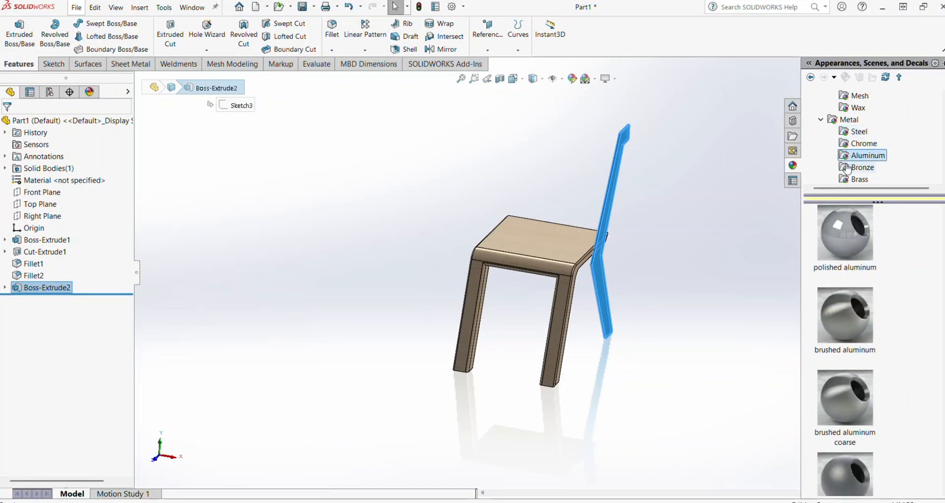
click(856, 144)
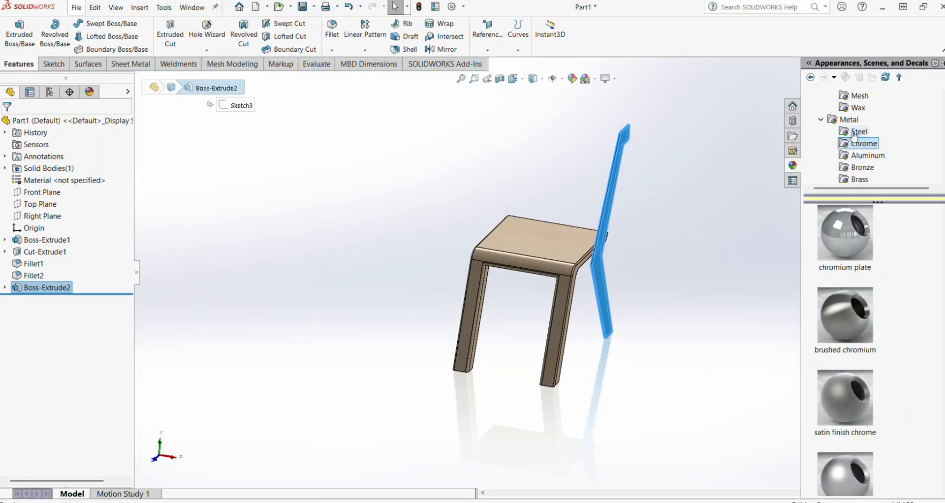
click(854, 133)
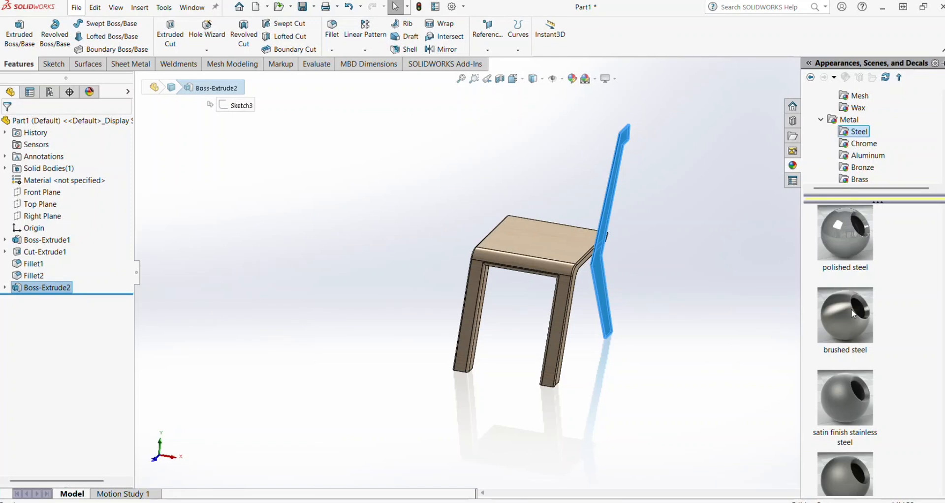
double_click(852, 244)
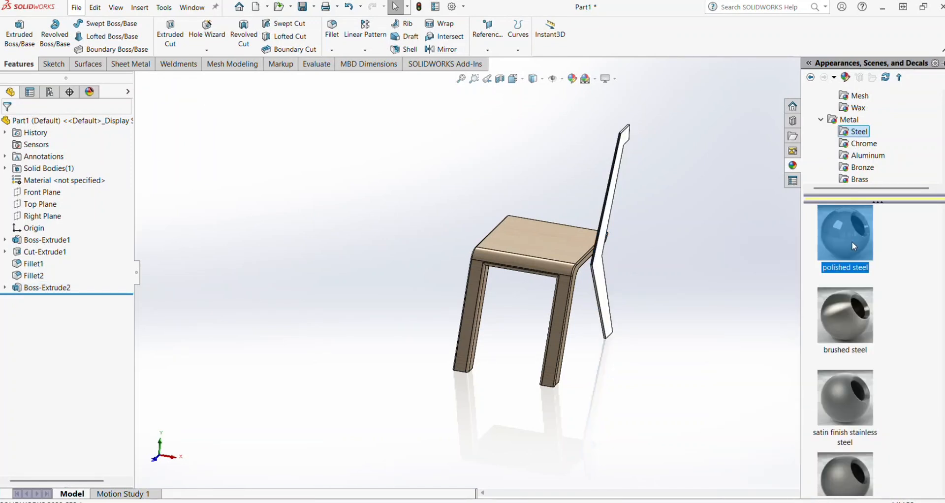
Step: Compare the chrome, aluminum and bronze appearances and try brushed bronze on the chair
middle_drag(622, 226, 575, 217)
click(864, 143)
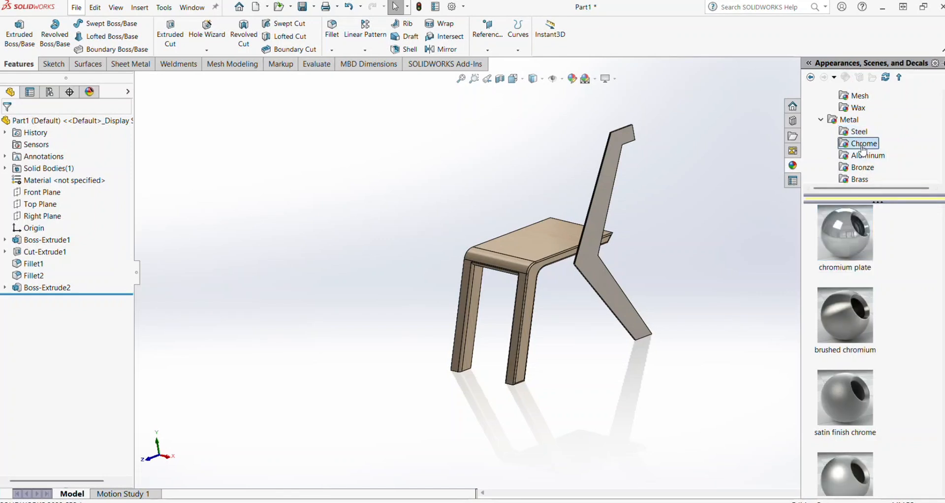
click(867, 155)
click(861, 167)
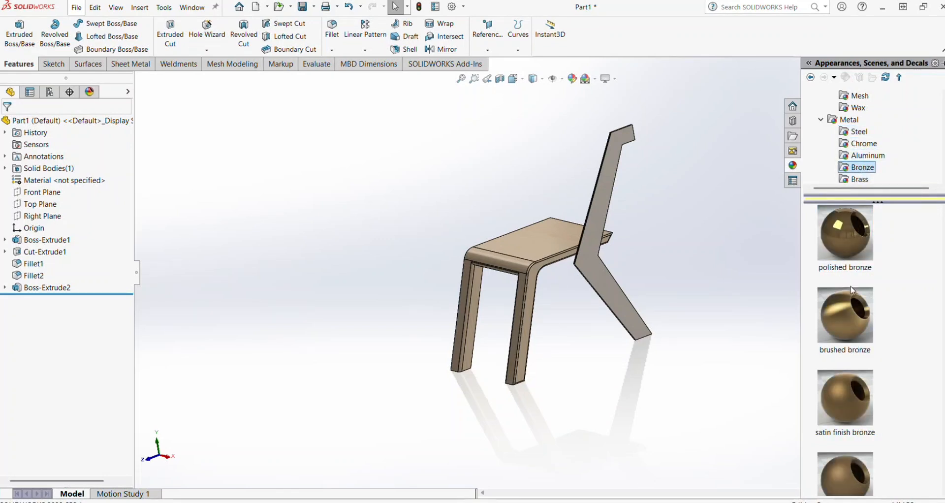
double_click(848, 301)
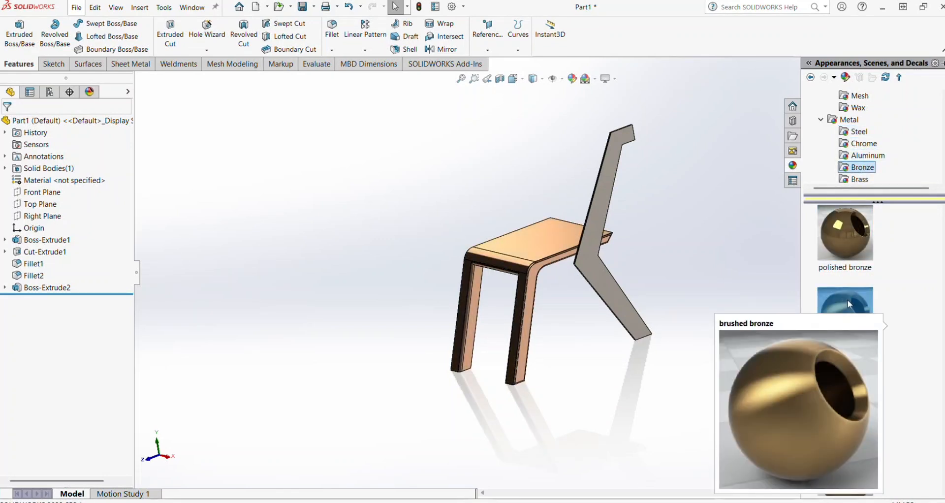
scroll(861, 135, down, 3)
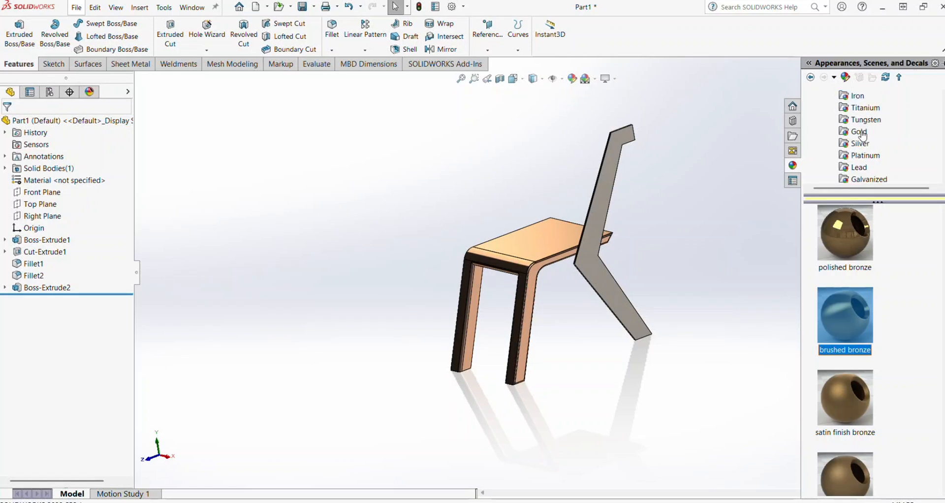
scroll(862, 140, down, 2)
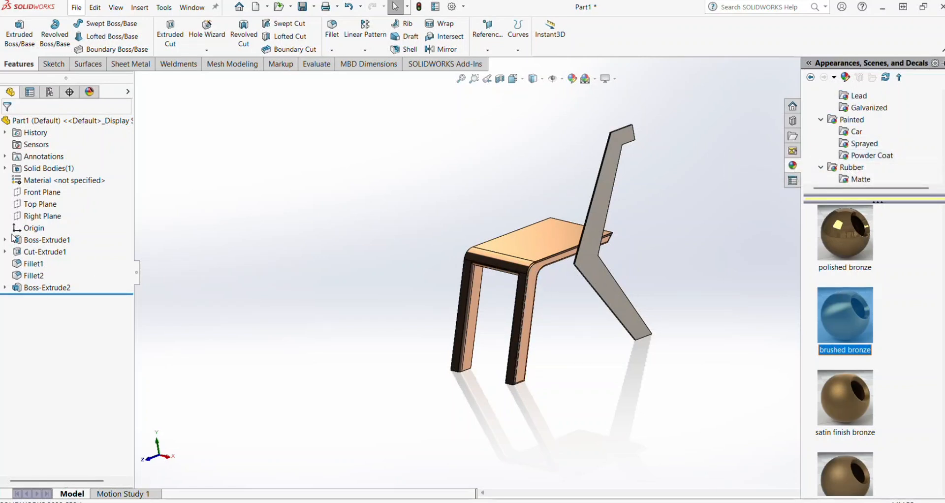
Step: Remove the appearance assigned at the Part1 level
right_click(28, 242)
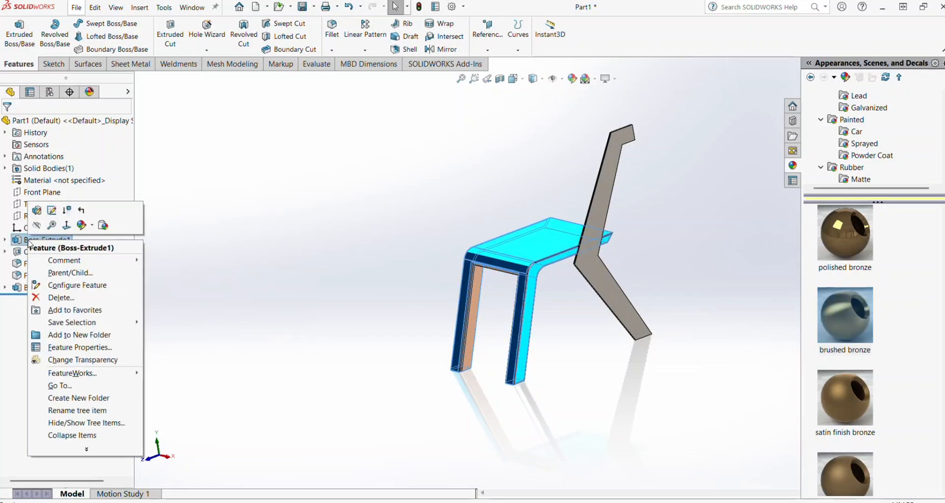
click(91, 226)
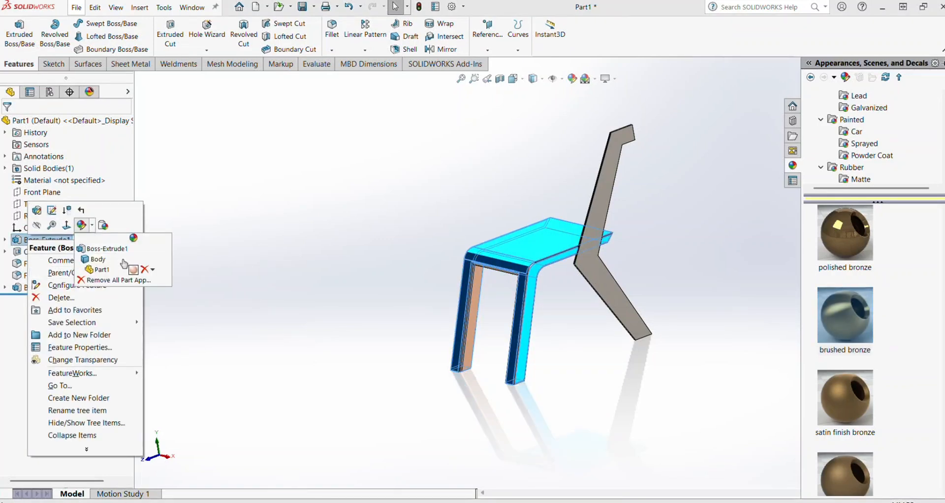
click(145, 273)
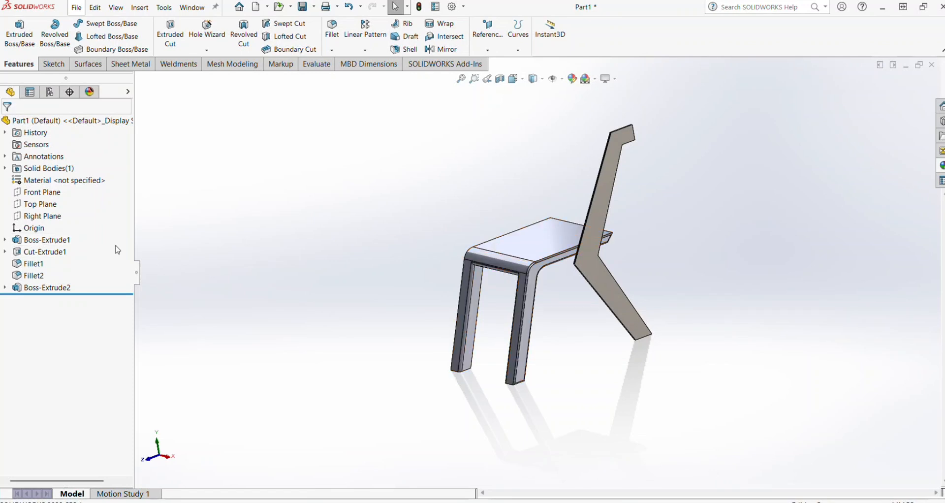
Step: Apply an organic wood appearance to the seat and front leg features, Boss-Extrude1 through Fillet2
click(43, 241)
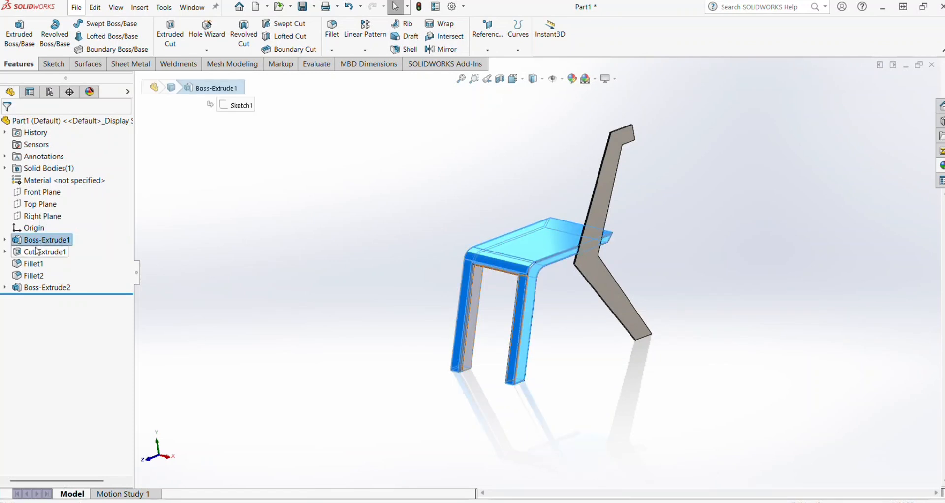
shift+click(34, 276)
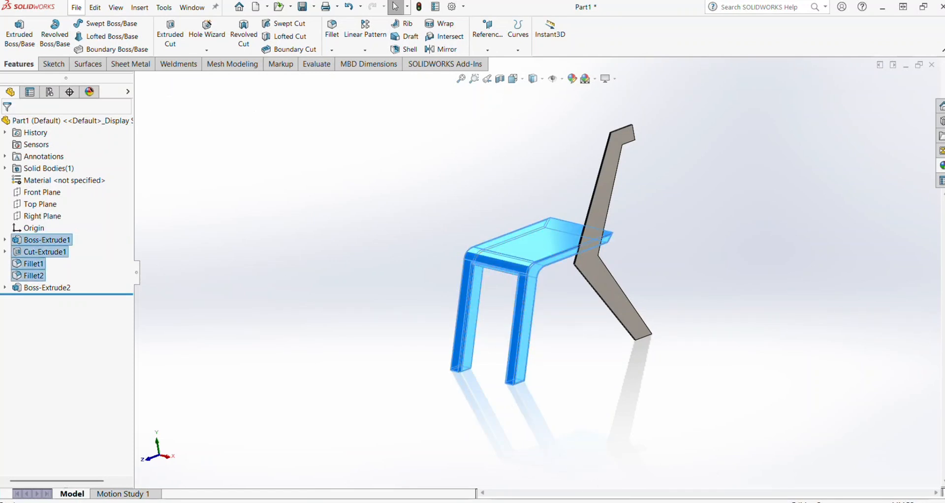
click(940, 165)
scroll(839, 142, down, 3)
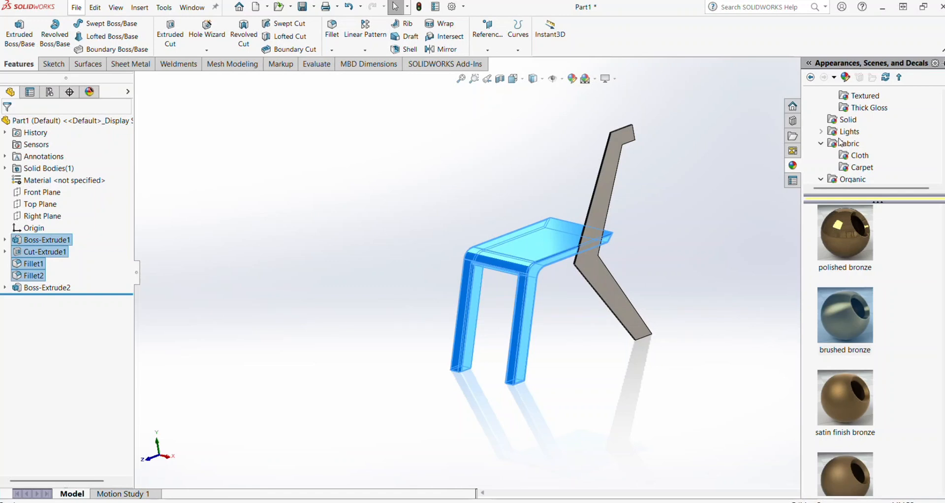
scroll(856, 153, down, 2)
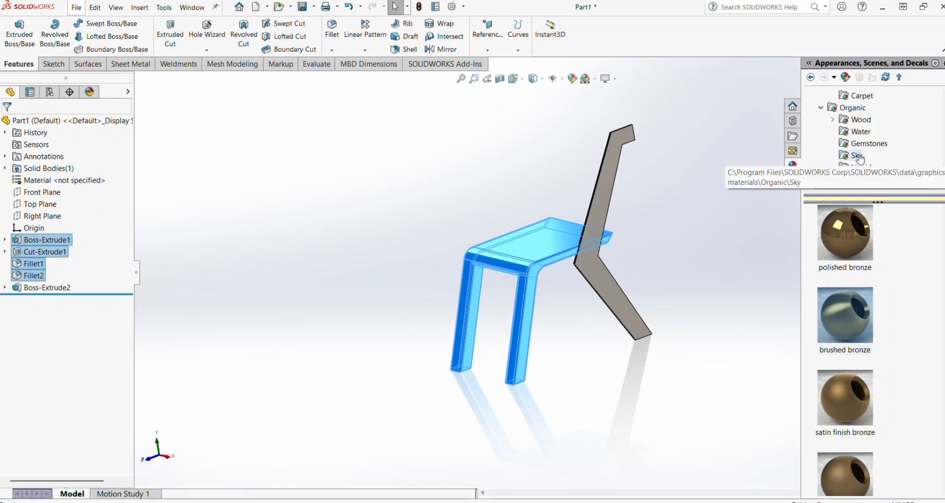
click(856, 120)
double_click(840, 398)
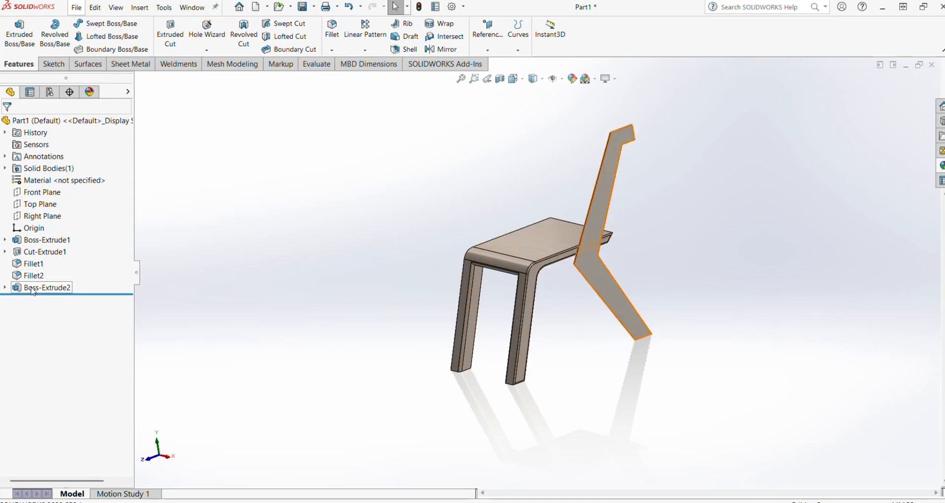
Step: Mirror the backrest and rear leg extrusion about the Right Plane, propagating its visual properties
click(57, 288)
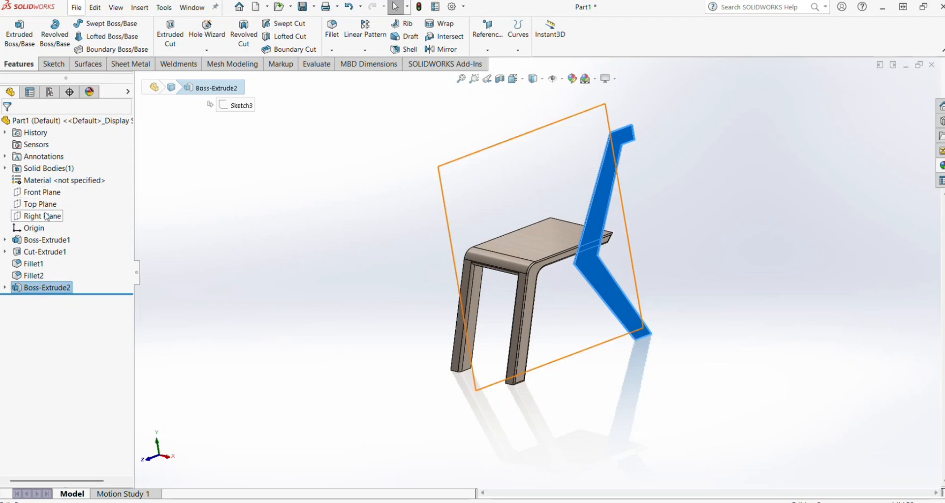
click(48, 216)
middle_drag(492, 325, 522, 388)
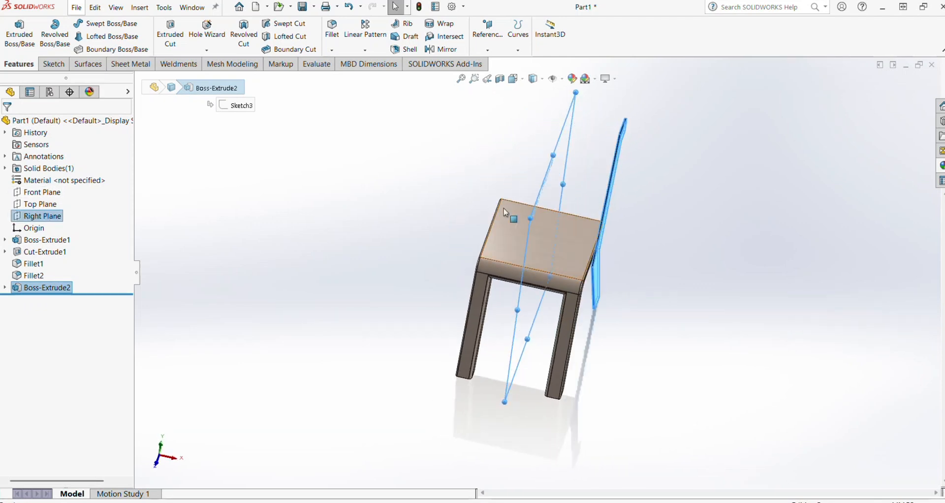
click(441, 49)
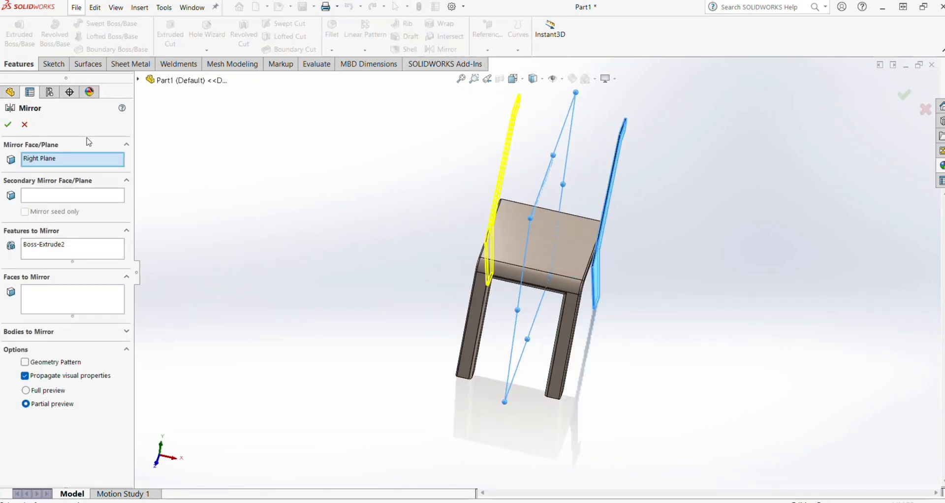
click(8, 126)
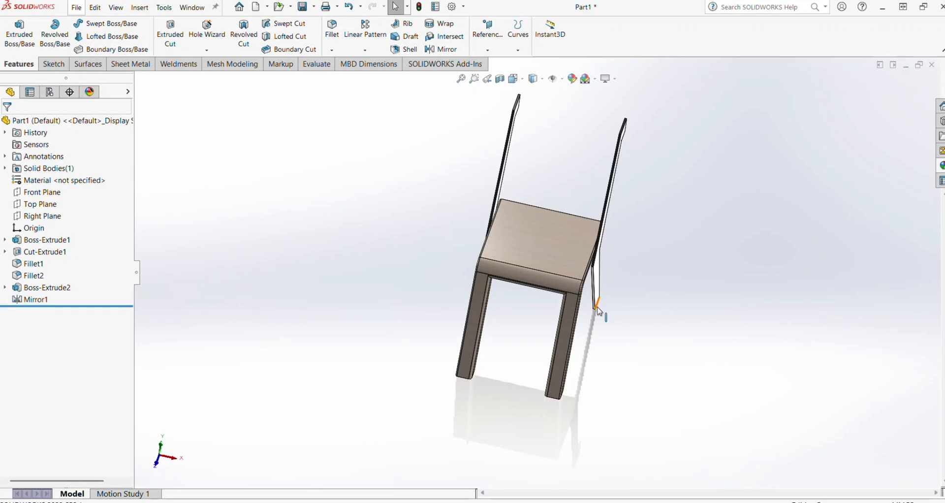
Step: Start a sketch on the narrow end face at the upper tip of the backrest side piece
middle_drag(601, 311, 481, 249)
scroll(488, 246, down, 6)
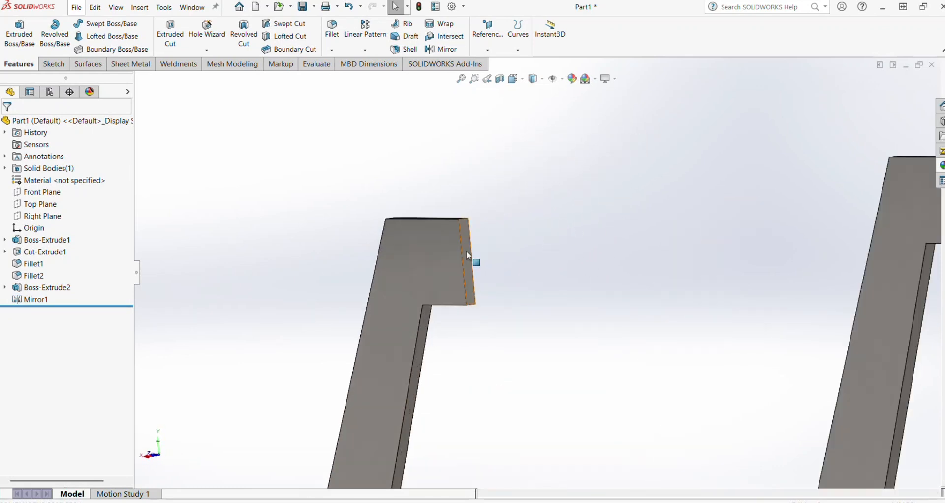
click(468, 255)
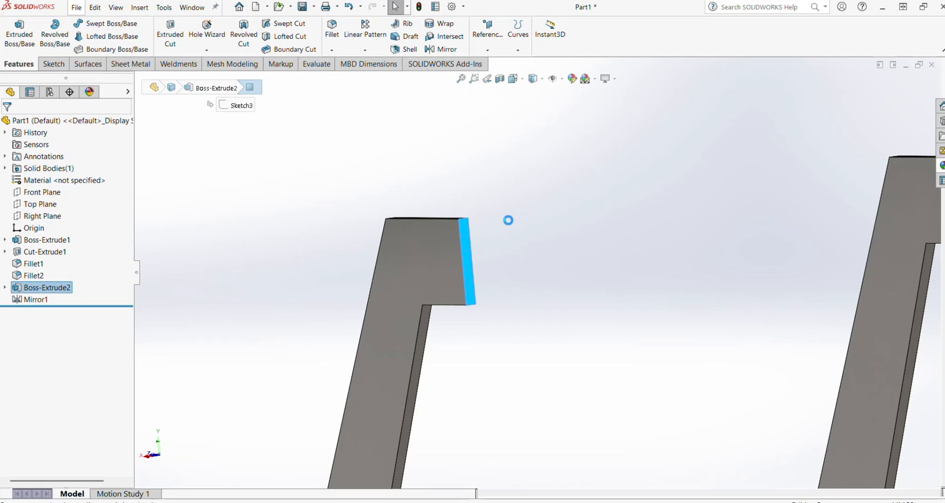
scroll(498, 191, down, 3)
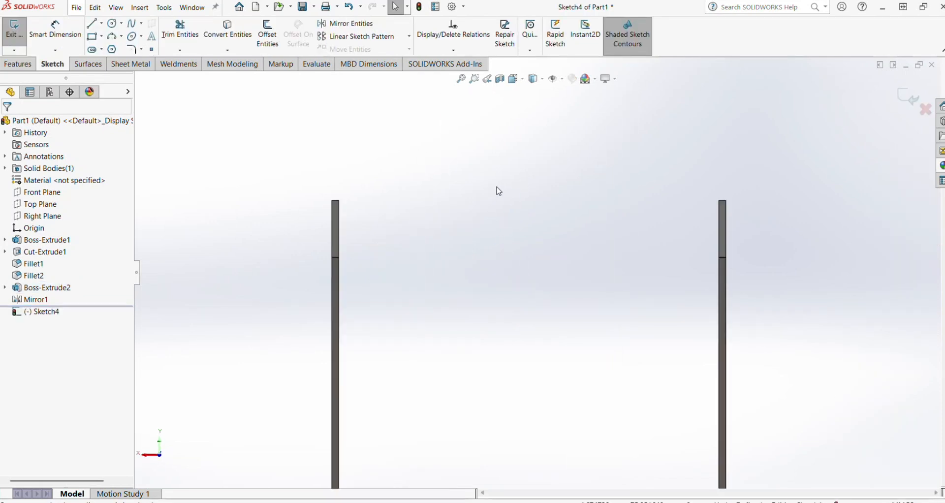
click(92, 23)
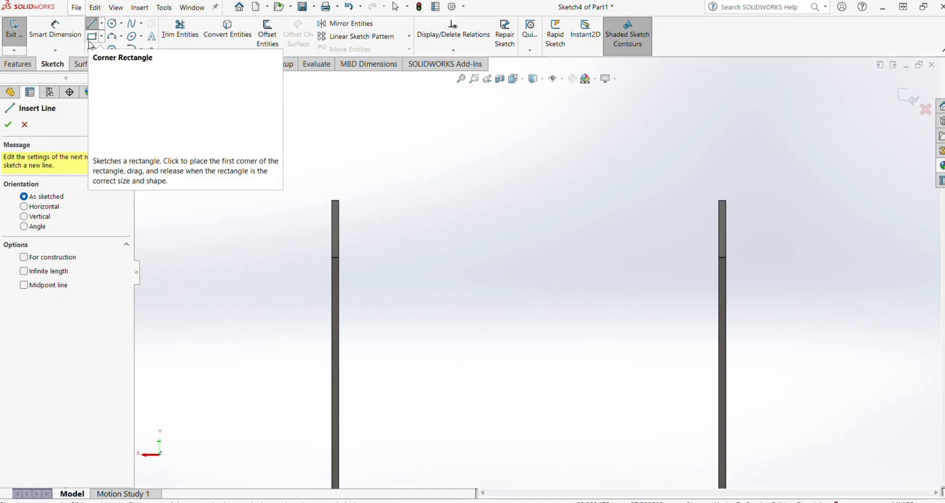
click(334, 202)
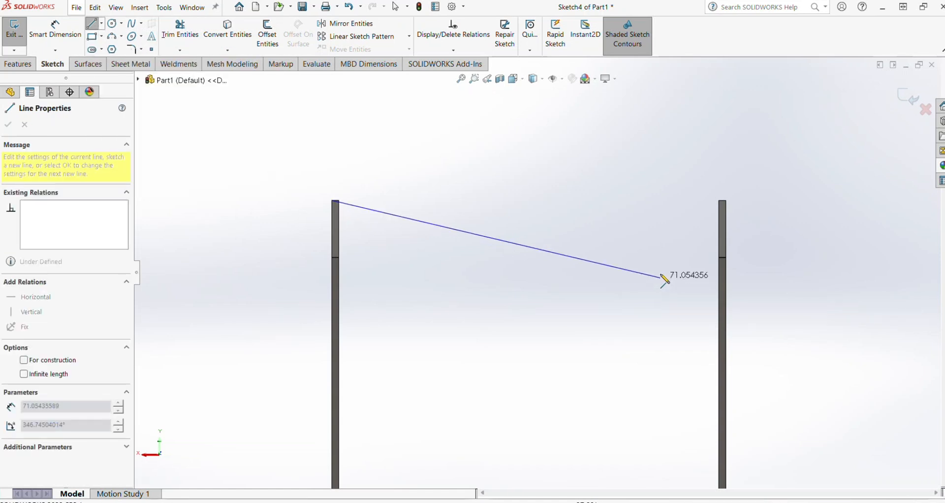
key(Escape)
Step: Sketch a corner rectangle spanning the upper end faces of both backrest side pieces, from outer corner to opposite outer corner
click(93, 41)
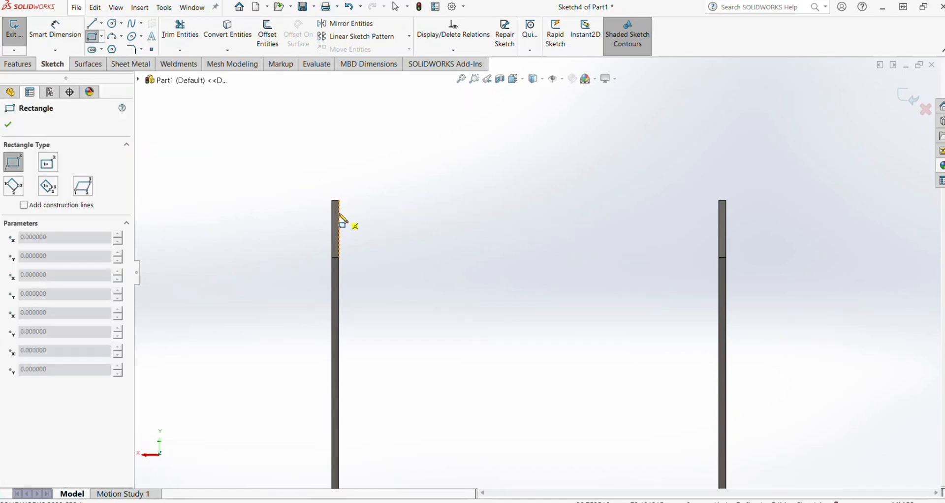
click(333, 201)
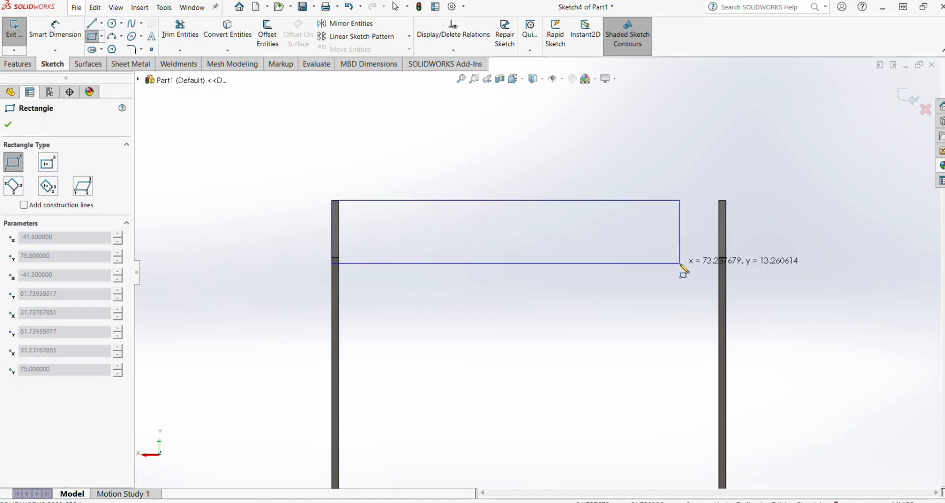
click(727, 258)
key(Escape)
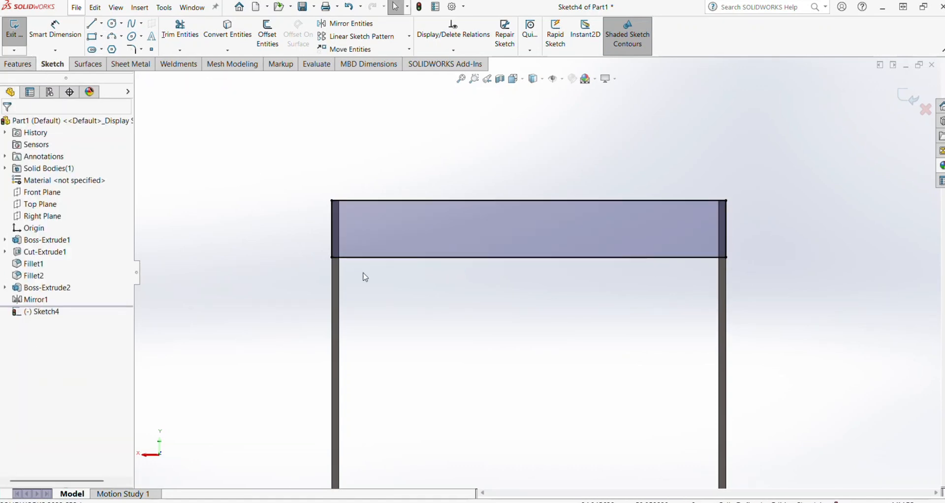
Step: Extrude the backrest crossbar rectangle as a Blind boss 1.5 mm deep, merged with the chair
scroll(379, 251, down, 3)
middle_drag(380, 251, 477, 207)
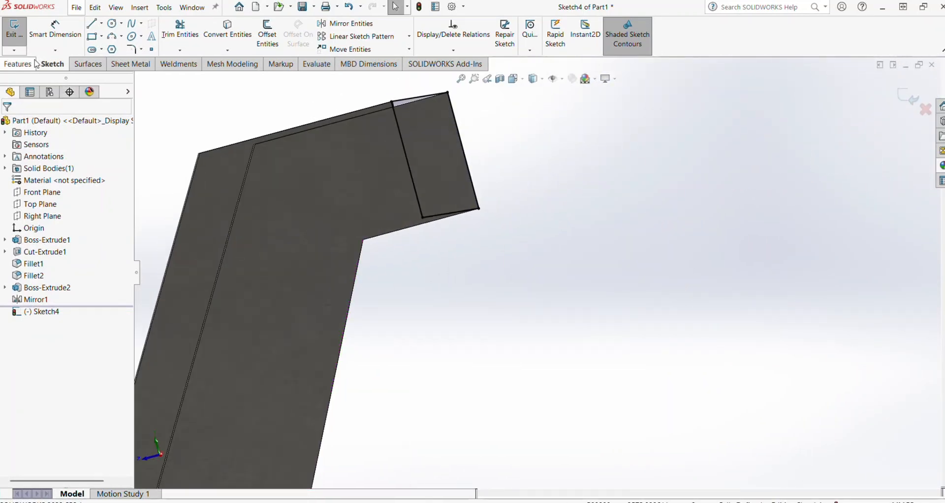
click(18, 64)
click(20, 34)
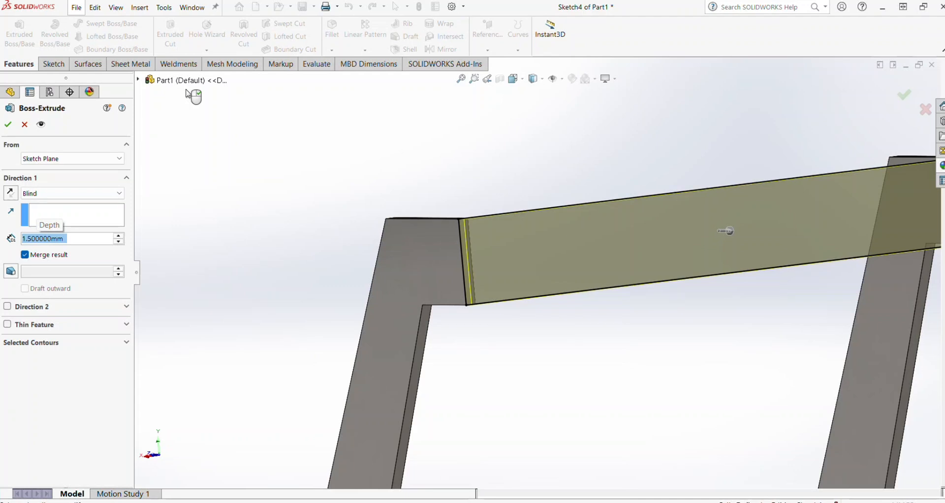
right_click(187, 93)
Step: Start a sketch on the bottom end face of a rear leg
middle_drag(512, 296, 586, 211)
scroll(492, 288, down, 3)
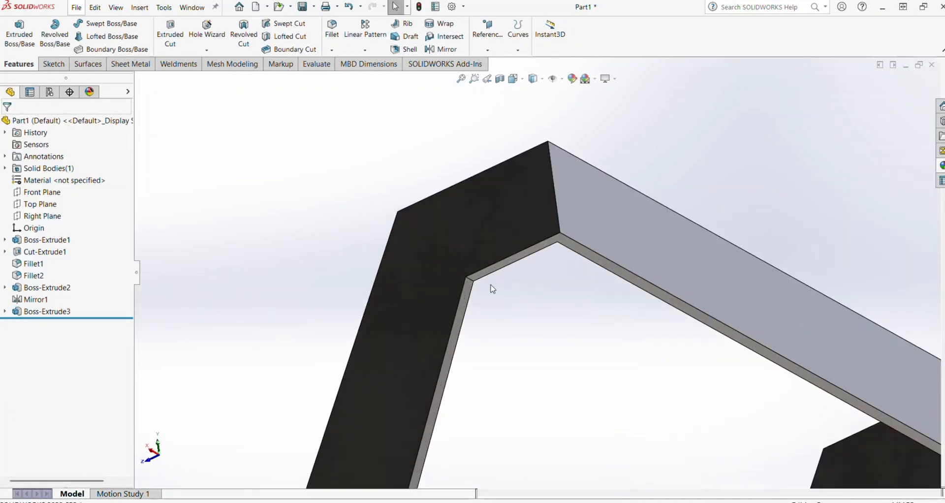
scroll(492, 288, down, 2)
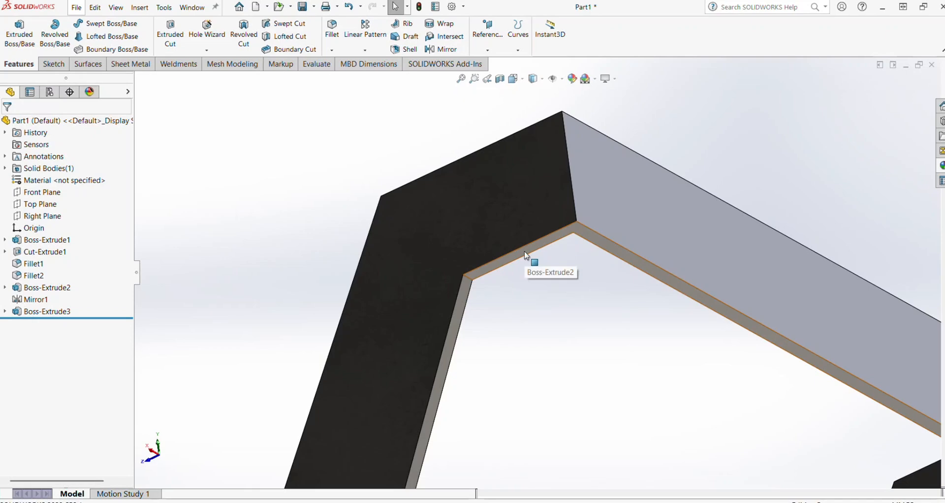
scroll(438, 247, up, 5)
middle_drag(485, 268, 574, 391)
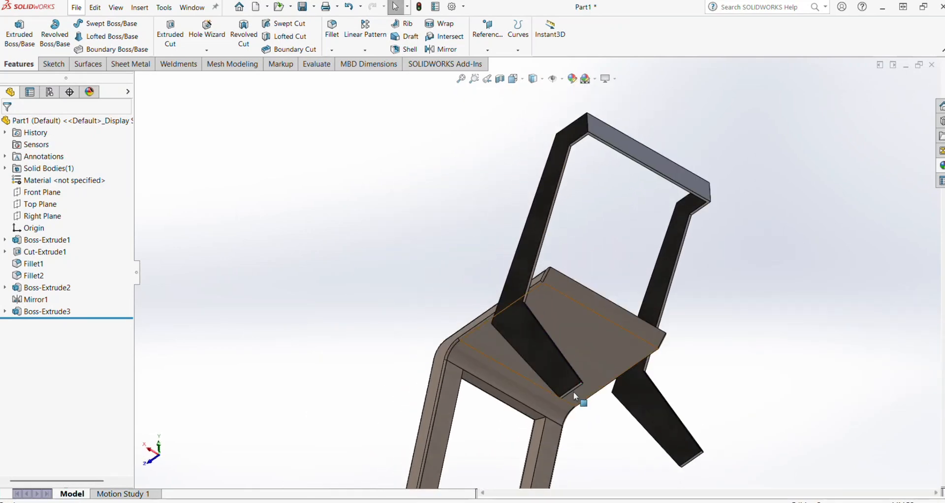
scroll(575, 390, down, 5)
scroll(581, 389, down, 3)
click(546, 293)
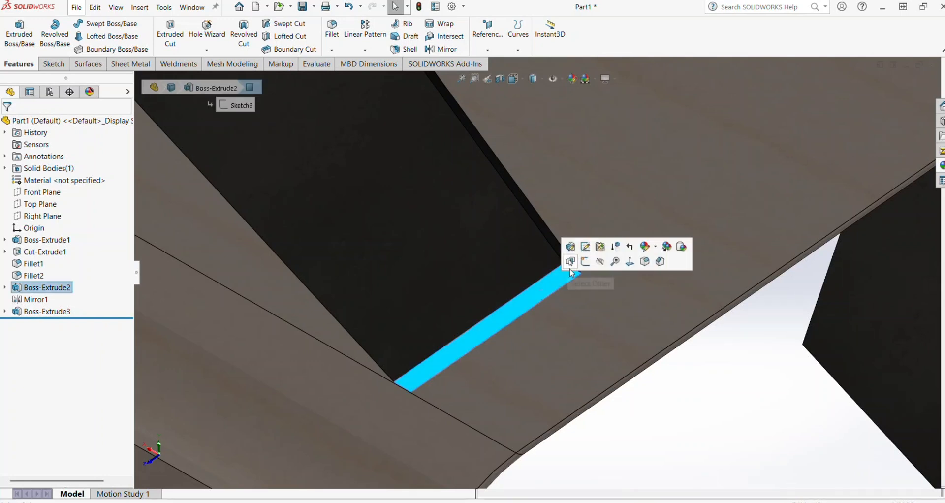
click(583, 264)
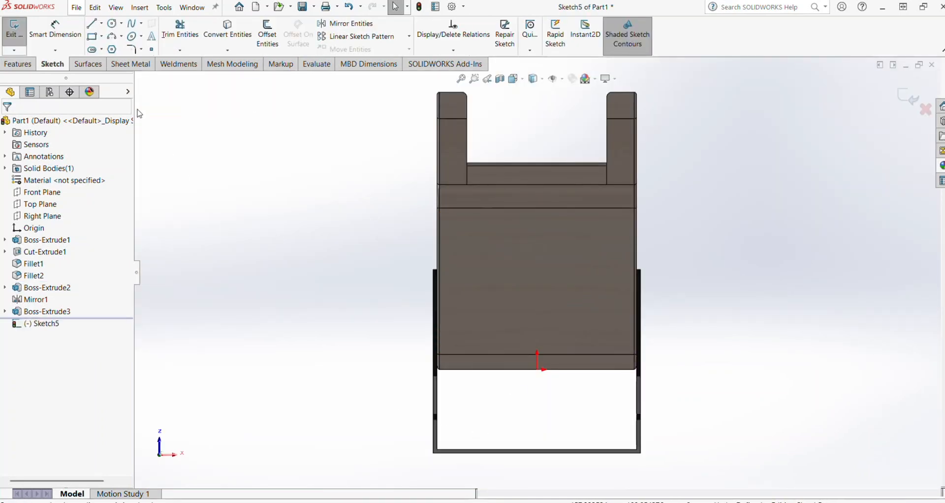
Step: Sketch a corner rectangle spanning the bottom end faces of both rear legs, from outer corner to opposite outer corner
click(92, 36)
scroll(659, 390, down, 4)
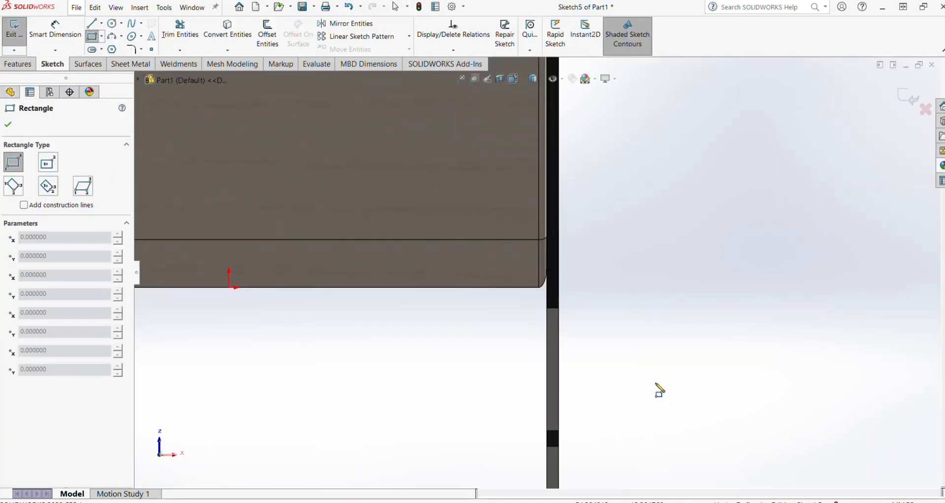
scroll(567, 323, down, 3)
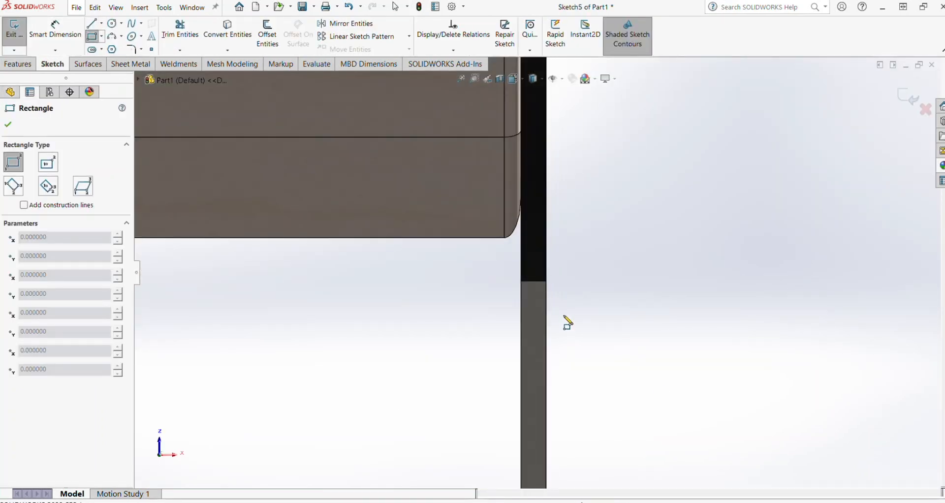
click(546, 281)
scroll(443, 405, up, 10)
ctrl+middle_drag(346, 332, 404, 329)
scroll(414, 309, down, 6)
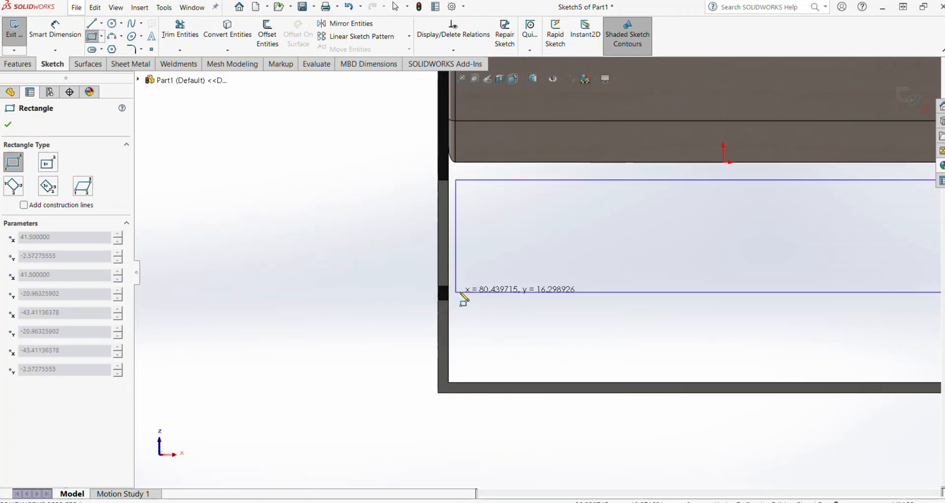
scroll(463, 297, down, 3)
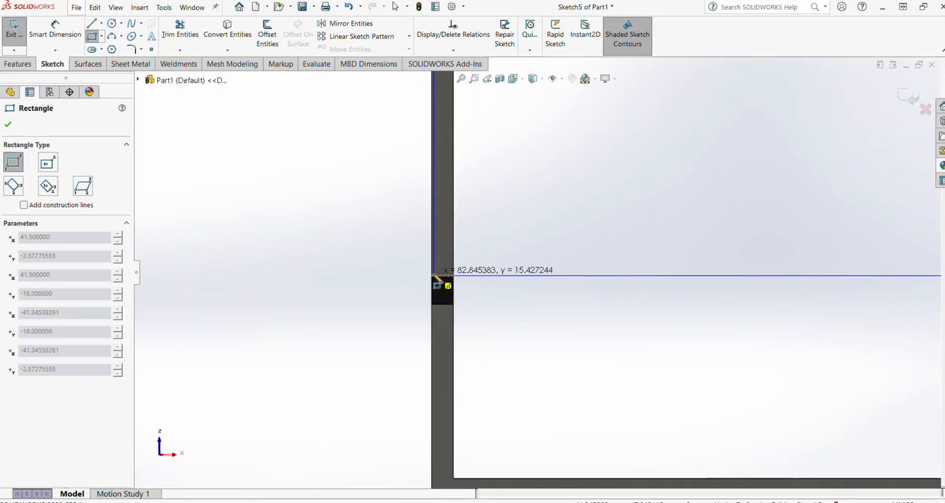
click(433, 275)
key(Escape)
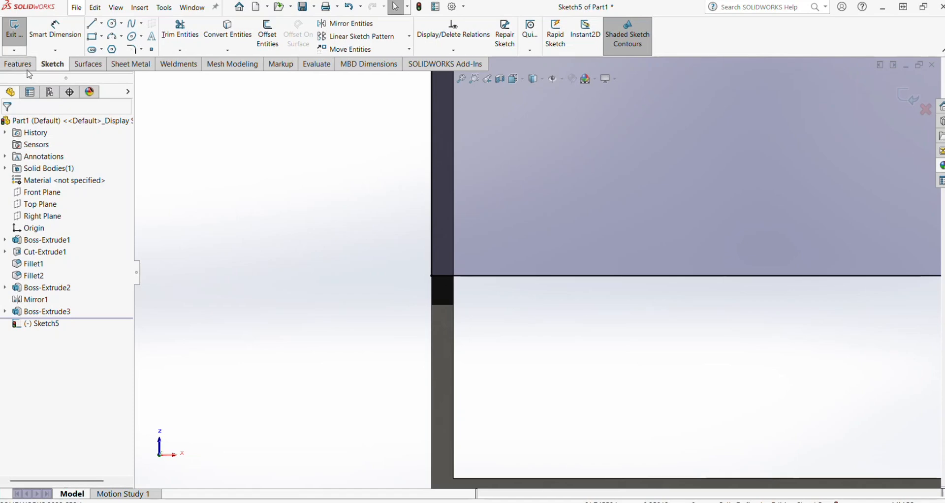
Step: Extrude the rear leg crossbar rectangle as a Blind boss 1.5 mm deep, merged with the chair
click(17, 64)
click(19, 34)
text(1)
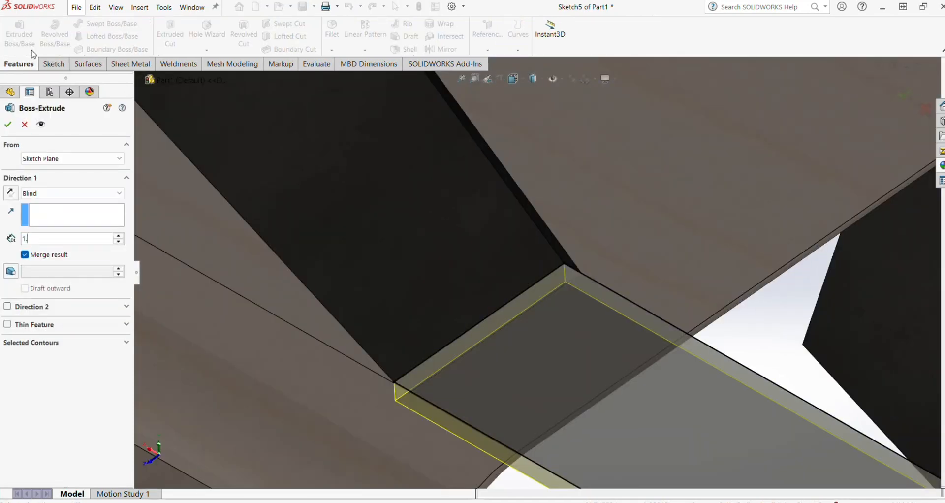
text(.5)
key(Return)
key(Return)
Step: Start a symmetric Fillet on the outer and inner edges where one rear leg meets the bottom crossbar, with a 5 mm radius
middle_drag(467, 206, 369, 333)
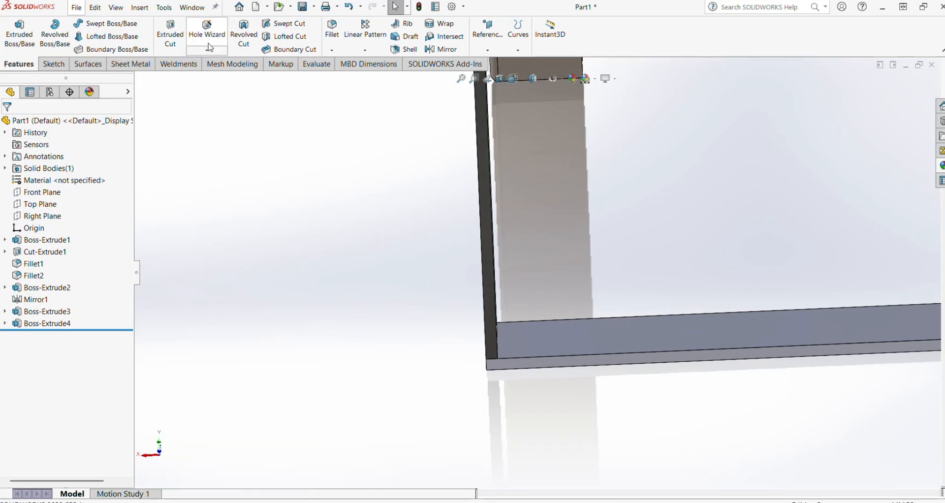
middle_drag(457, 206, 506, 281)
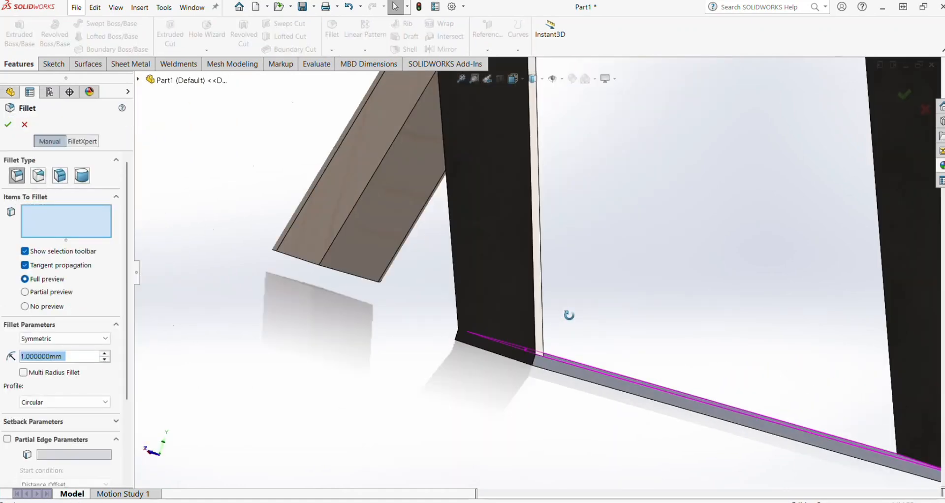
scroll(523, 353, up, 3)
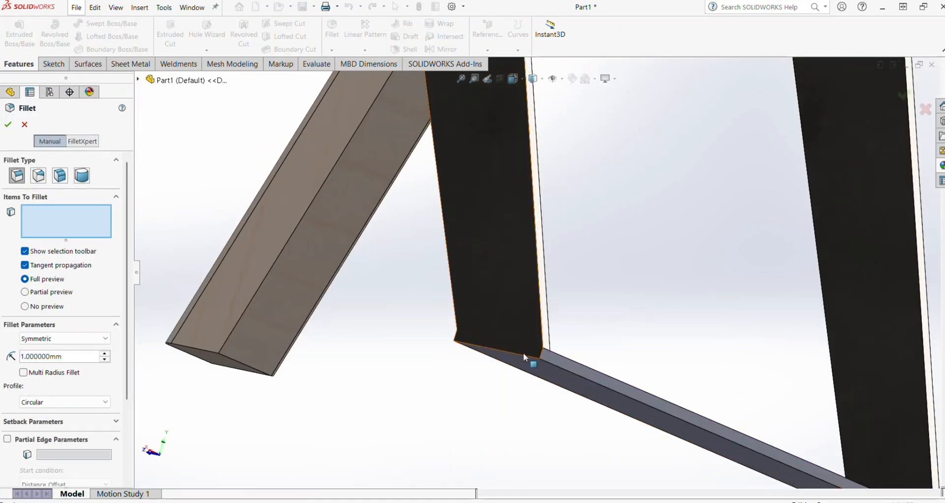
click(524, 353)
middle_drag(525, 355, 447, 401)
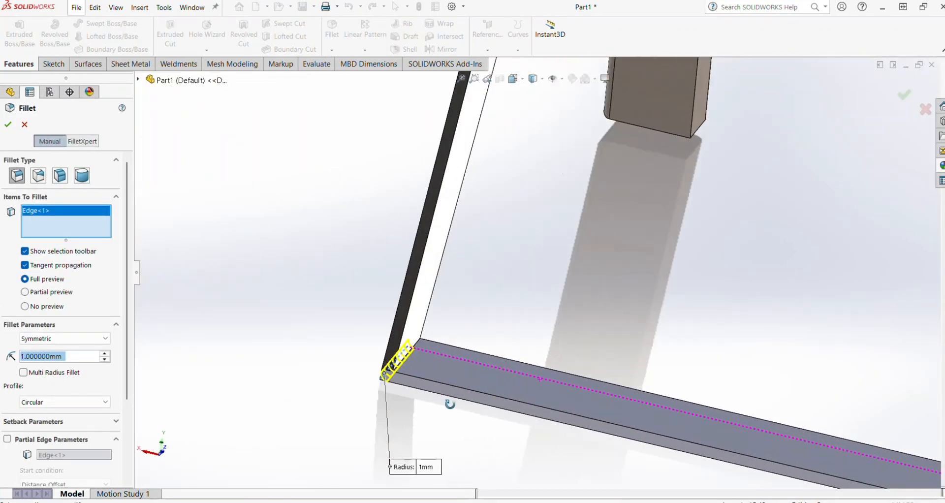
click(420, 345)
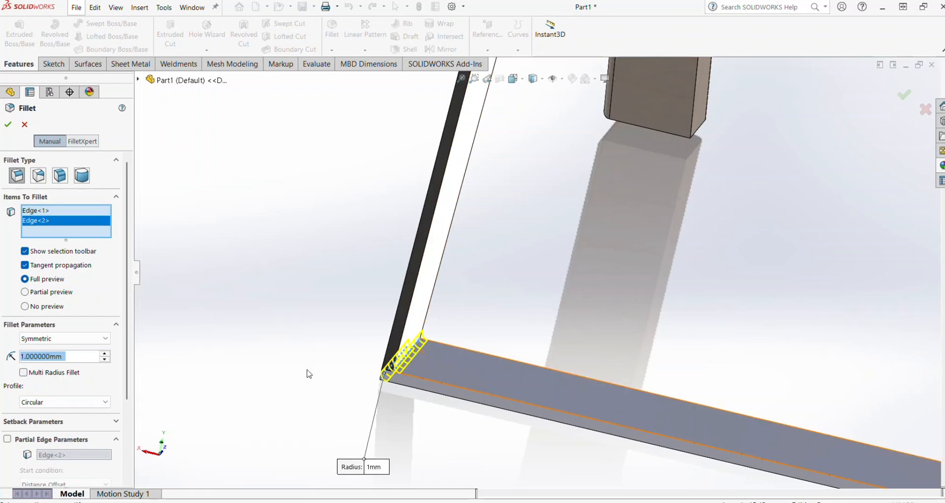
text(5)
key(Return)
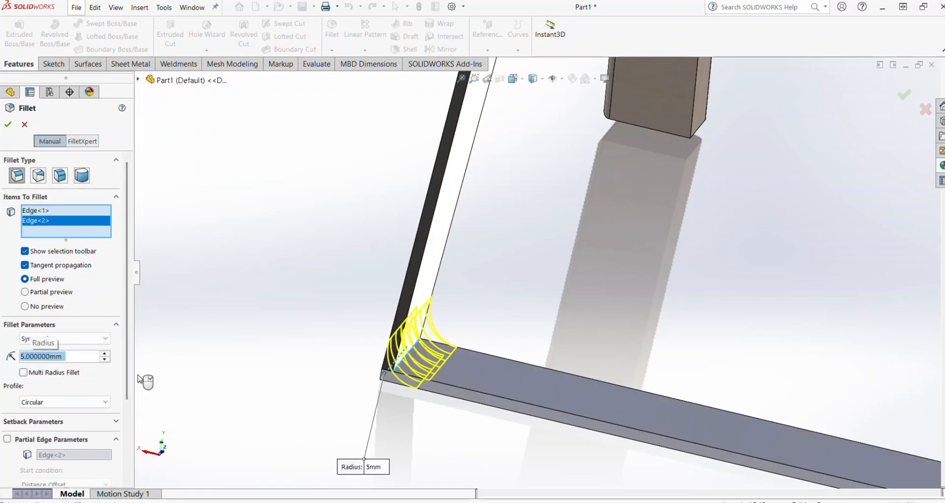
Step: Add the outer and inner corner edges between the other rear leg and the bottom crossbar to the fillet
scroll(713, 372, up, 5)
scroll(595, 373, down, 8)
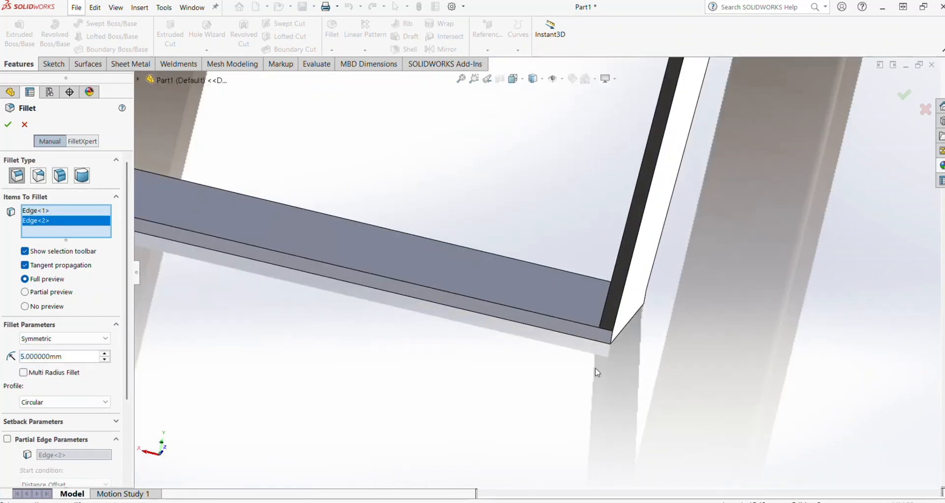
mouse_move(619, 346)
middle_down()
mouse_move(635, 340)
mouse_move(618, 334)
middle_up()
click(624, 344)
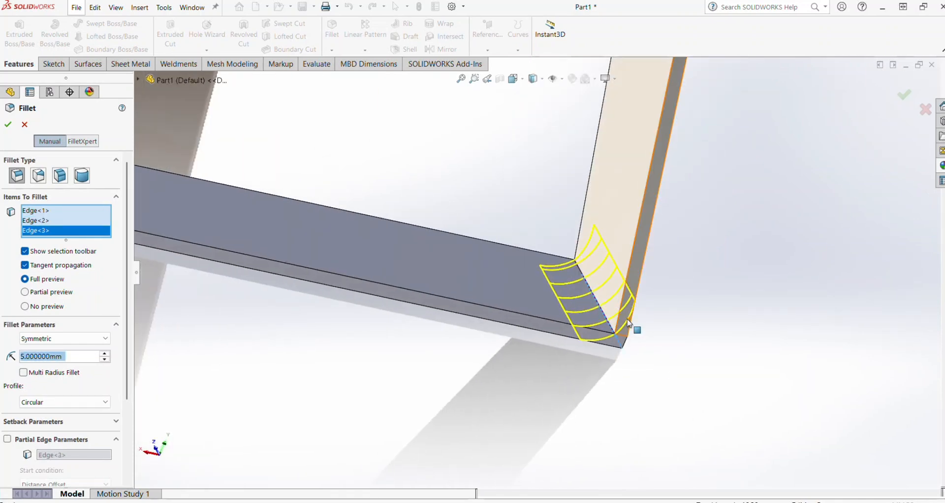
click(613, 340)
Step: Add the outer and inner edges at one end of the backrest crossbar to the fillet selection
scroll(597, 342, up, 6)
middle_drag(554, 231, 534, 223)
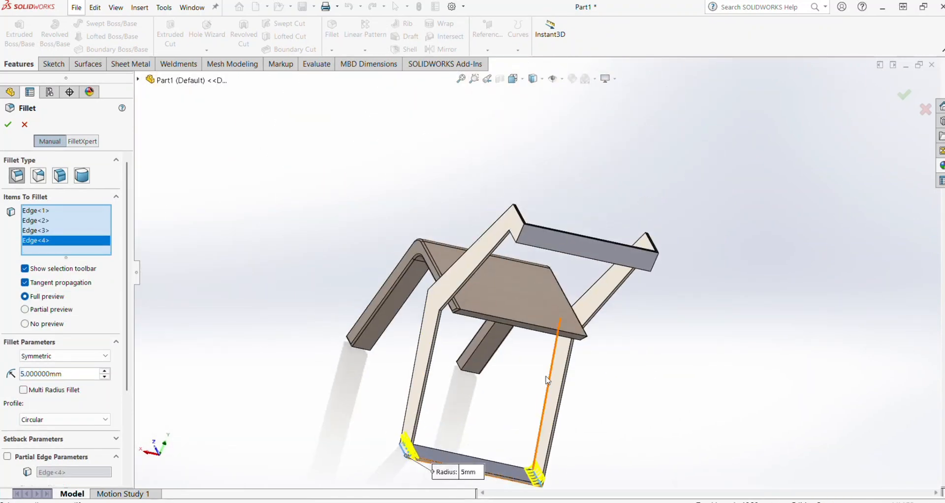
scroll(529, 222, down, 6)
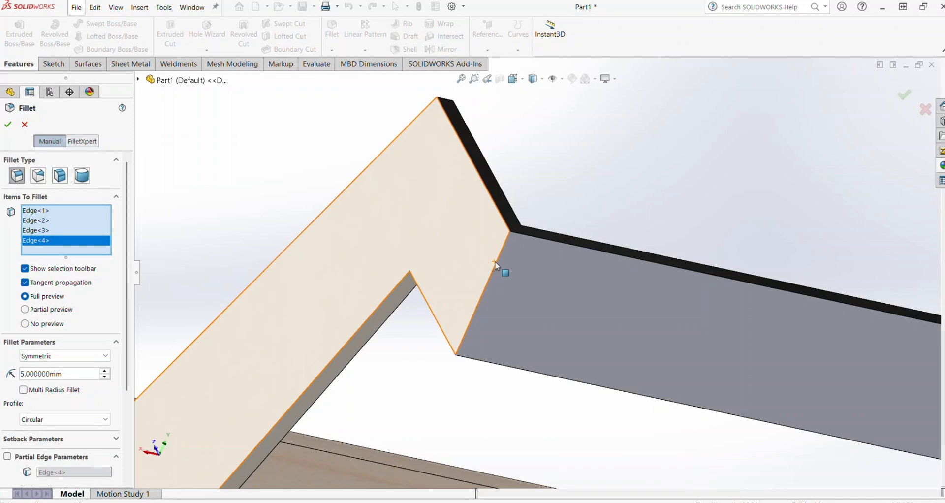
click(496, 266)
middle_drag(521, 299, 437, 337)
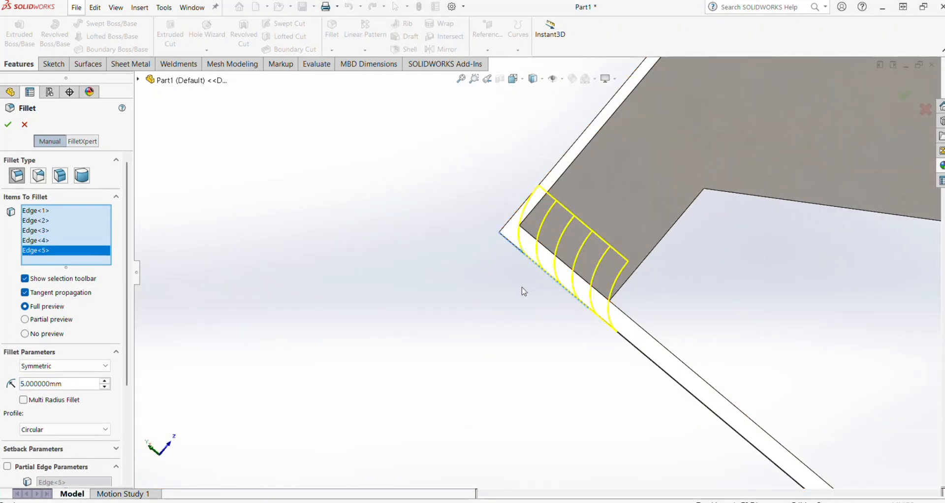
middle_drag(523, 291, 568, 230)
click(567, 225)
scroll(588, 294, up, 6)
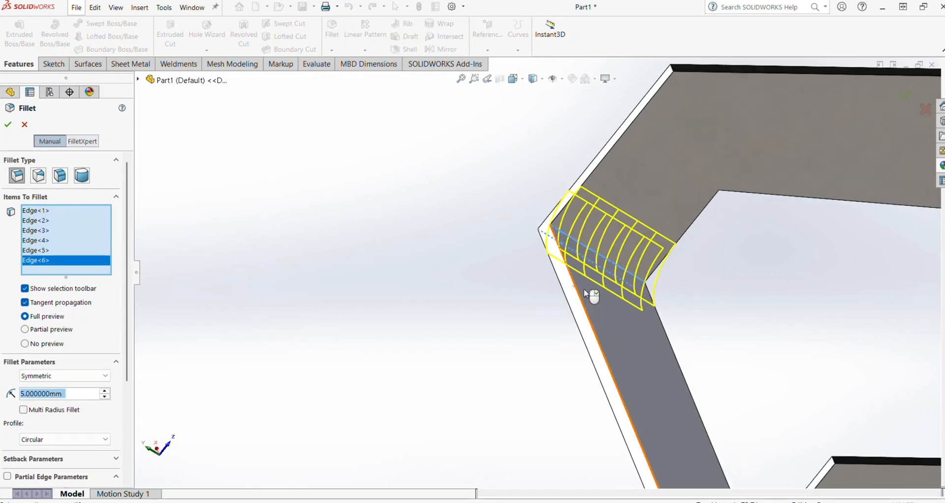
Step: Add the outer and inner edges at the backrest crossbar's other end, and apply the 5 mm fillet
ctrl+middle_drag(590, 348, 543, 257)
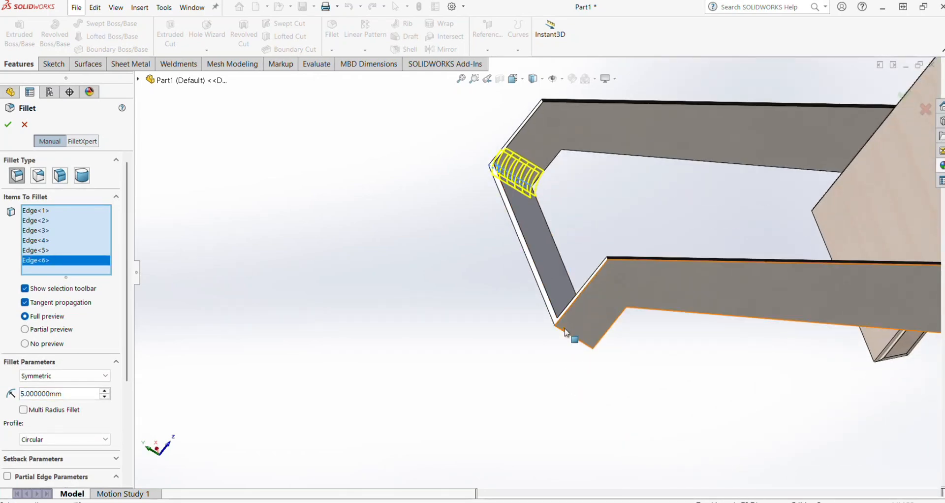
click(565, 332)
middle_drag(565, 333, 566, 433)
scroll(531, 354, down, 5)
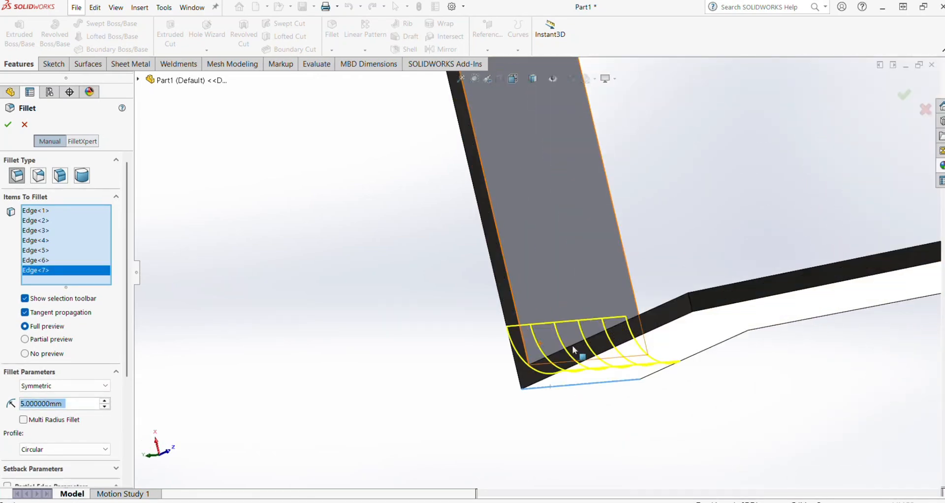
middle_drag(531, 354, 504, 375)
click(510, 299)
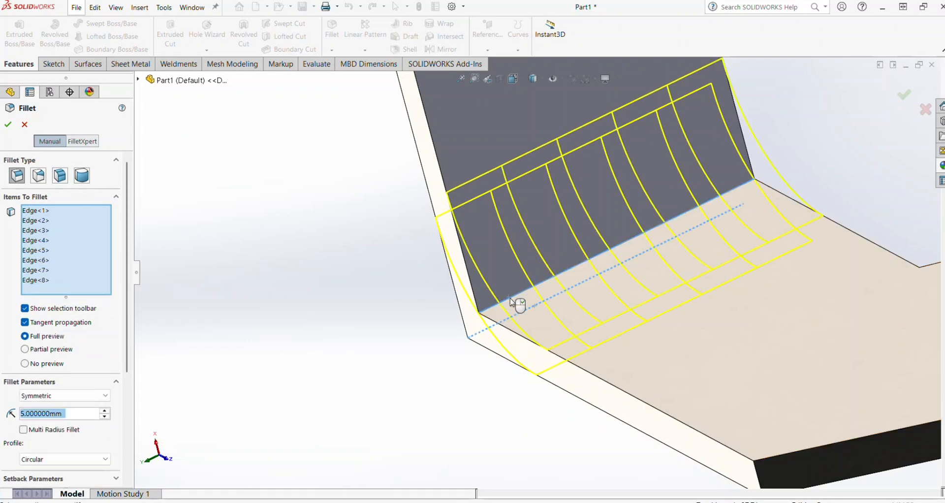
click(8, 126)
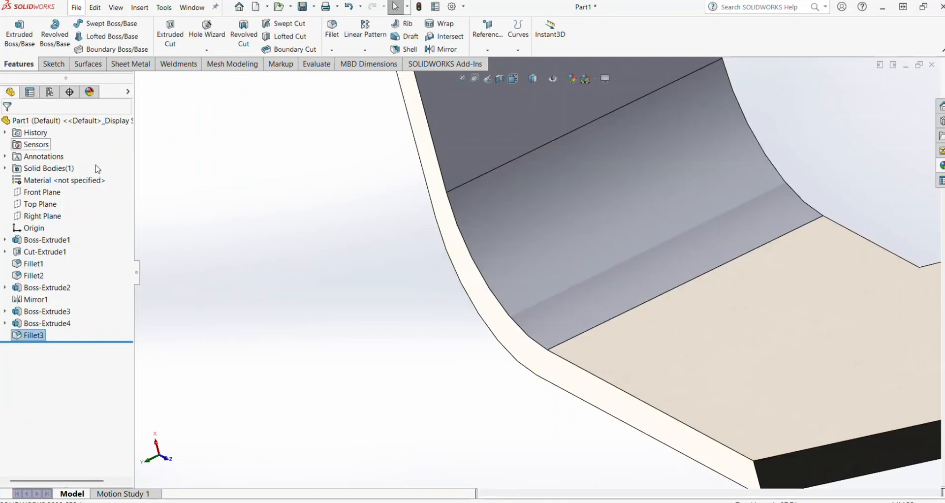
Step: Apply the metallic cool grey car paint appearance to the features from Boss-Extrude2 through Fillet3
scroll(525, 299, up, 3)
scroll(526, 299, up, 3)
middle_drag(526, 299, 811, 224)
scroll(774, 178, down, 2)
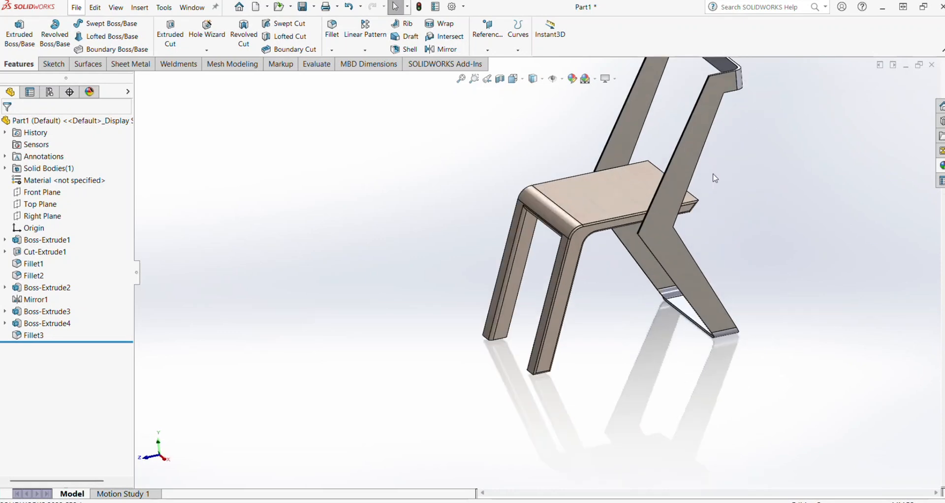
ctrl+middle_drag(708, 170, 654, 222)
click(42, 287)
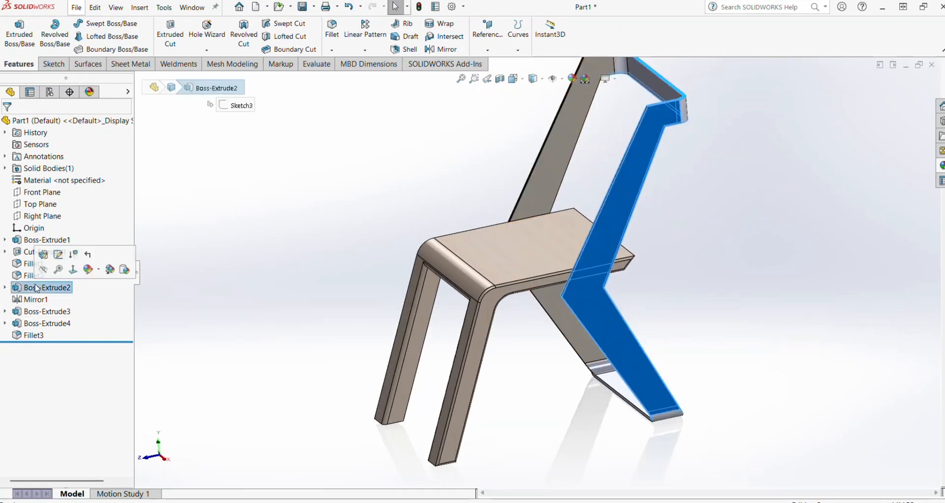
shift+click(27, 335)
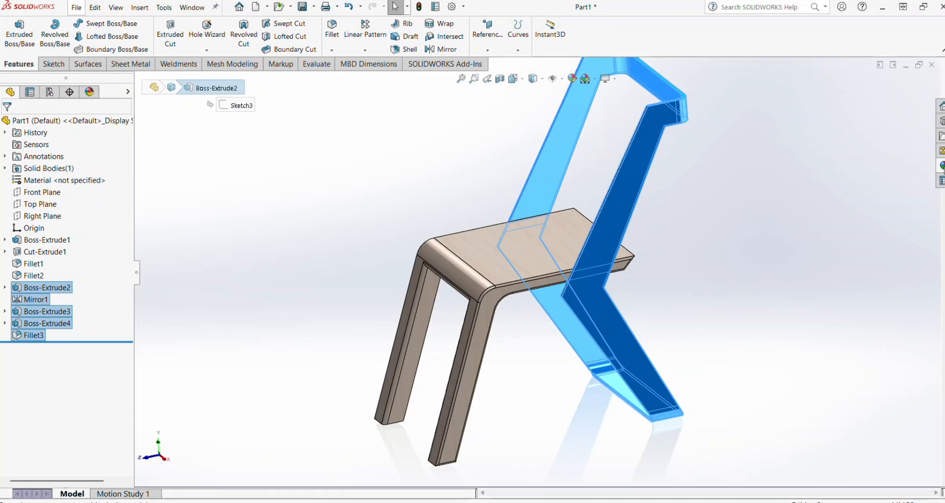
click(939, 166)
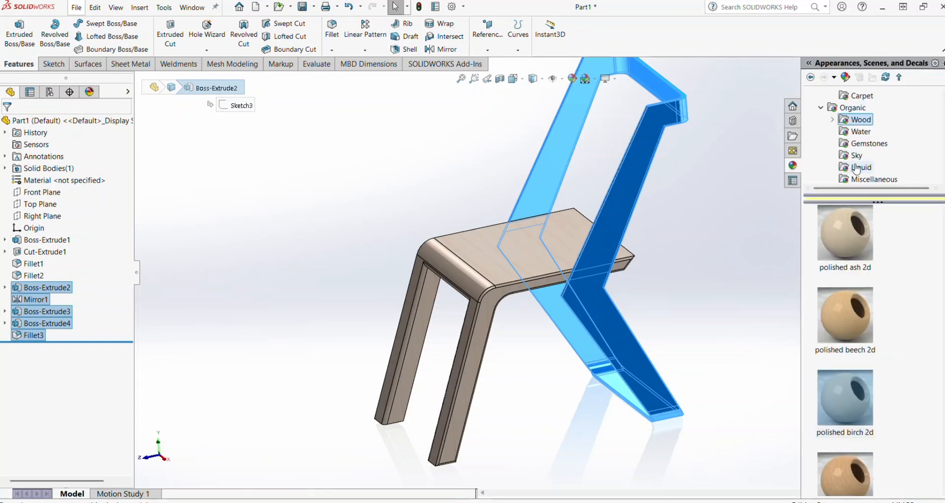
click(860, 120)
click(858, 107)
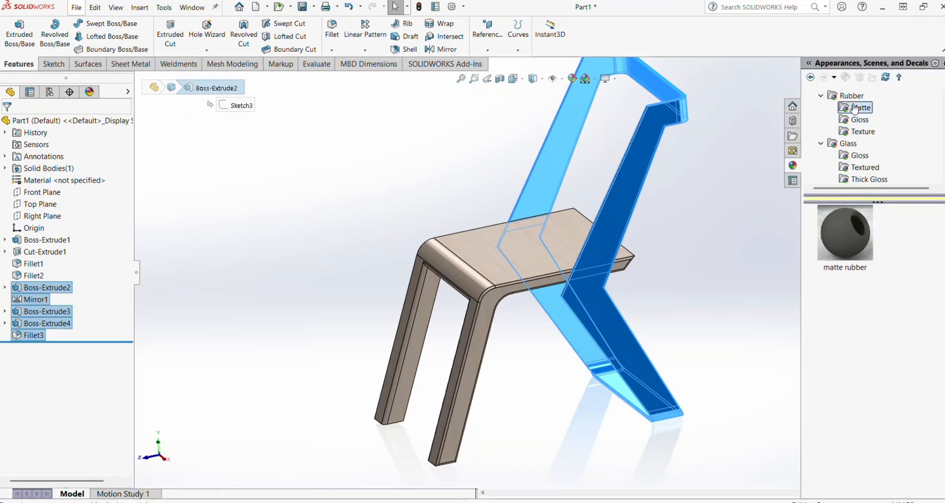
scroll(843, 127, up, 2)
click(843, 124)
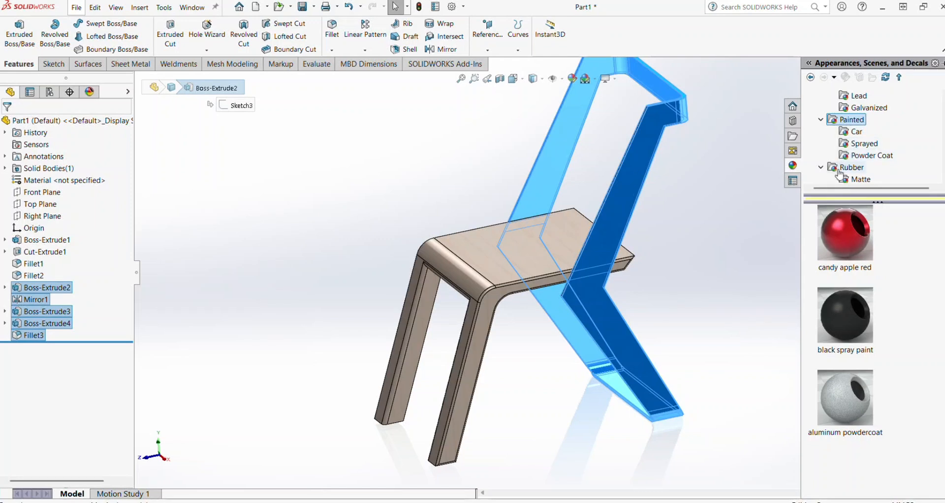
click(853, 131)
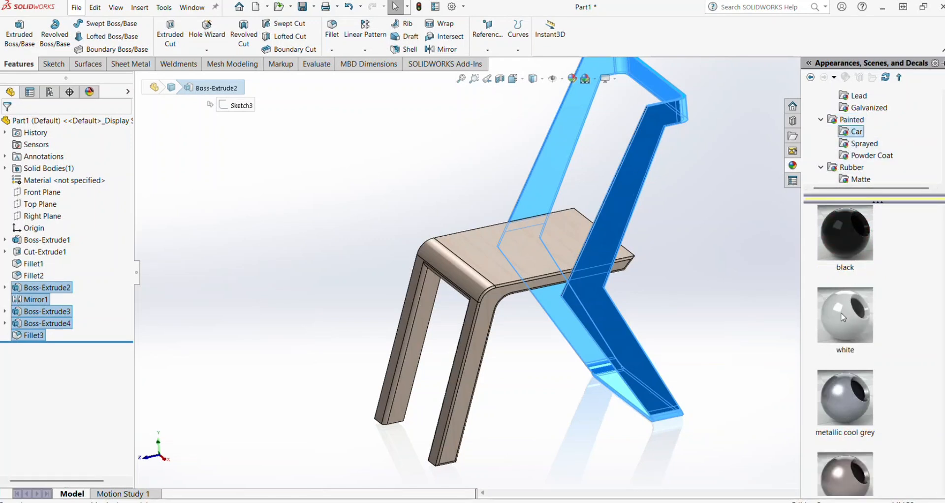
double_click(837, 398)
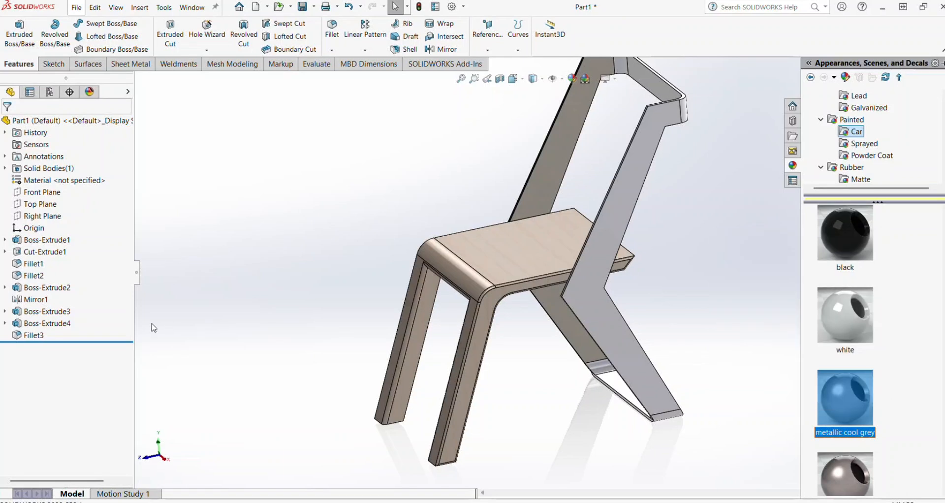
Step: Apply the metallic gold car paint appearance to the features from Boss-Extrude2 through Fillet3
click(44, 287)
shift+click(34, 336)
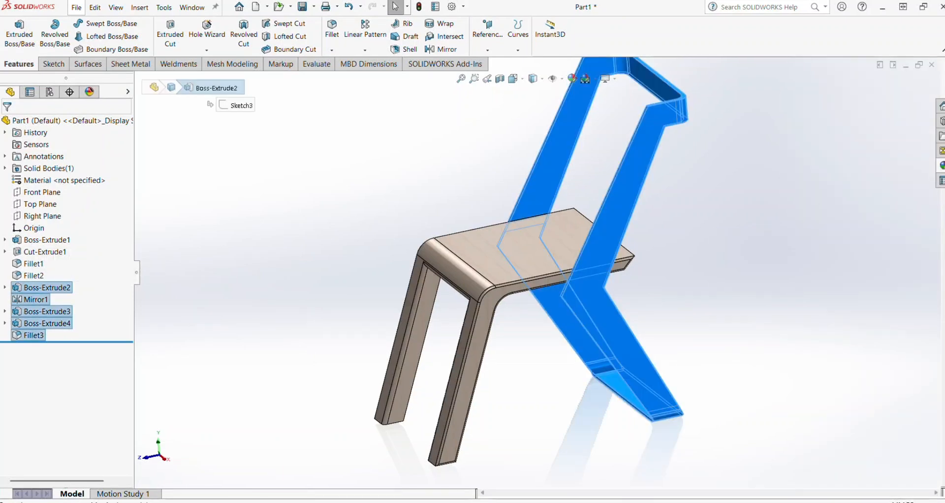
click(939, 166)
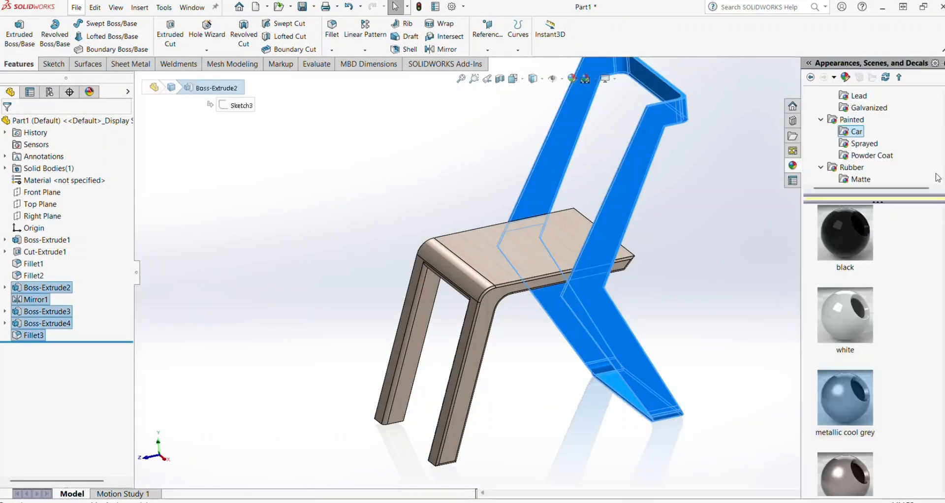
scroll(836, 344, down, 3)
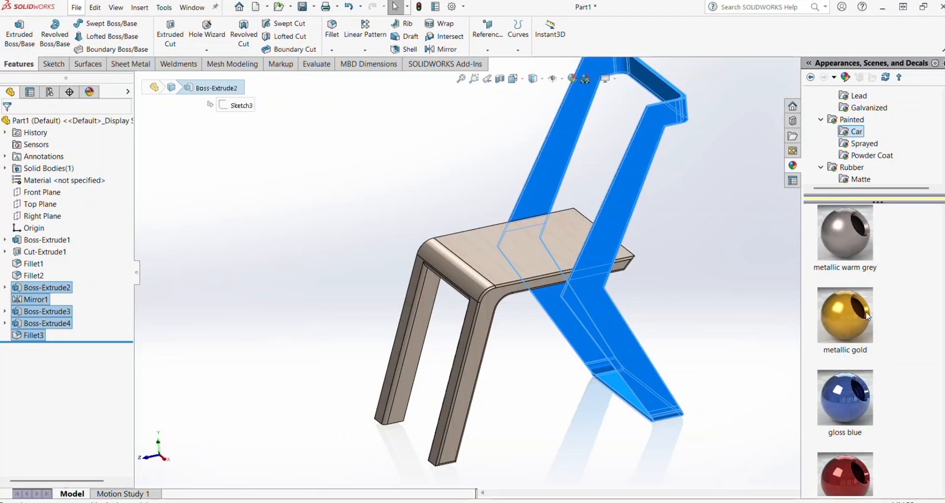
double_click(854, 315)
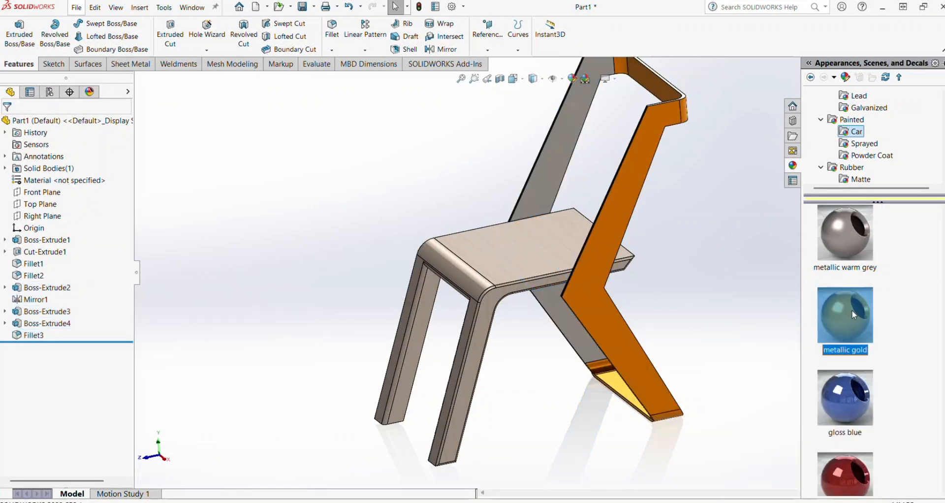
click(719, 301)
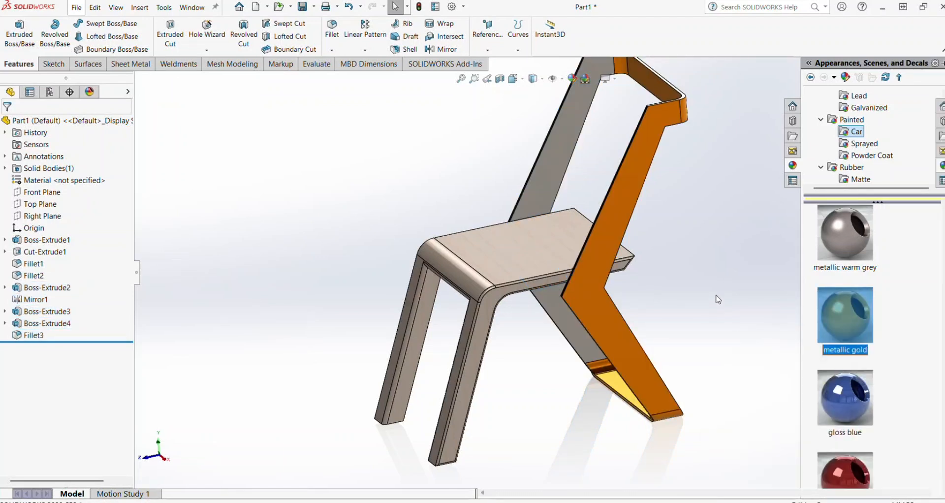
Step: Try to apply the metallic gold car paint appearance to the Mirror1 feature
click(560, 317)
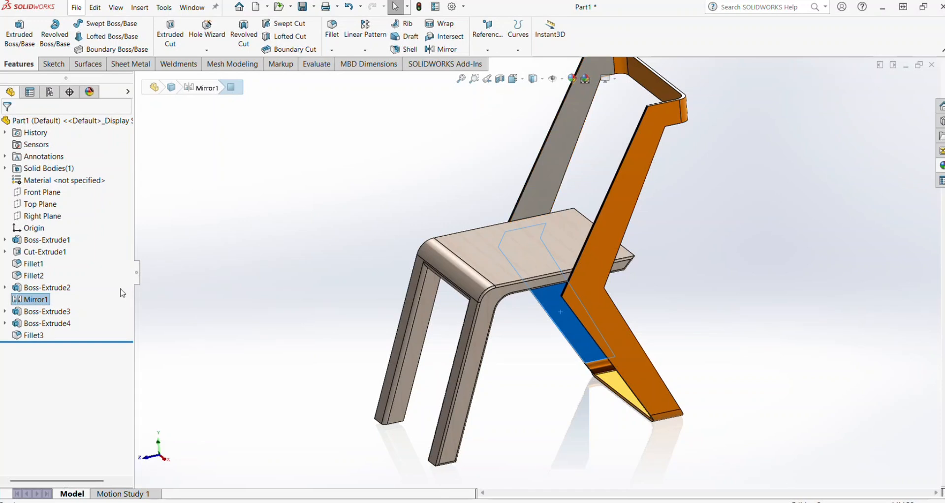
click(33, 299)
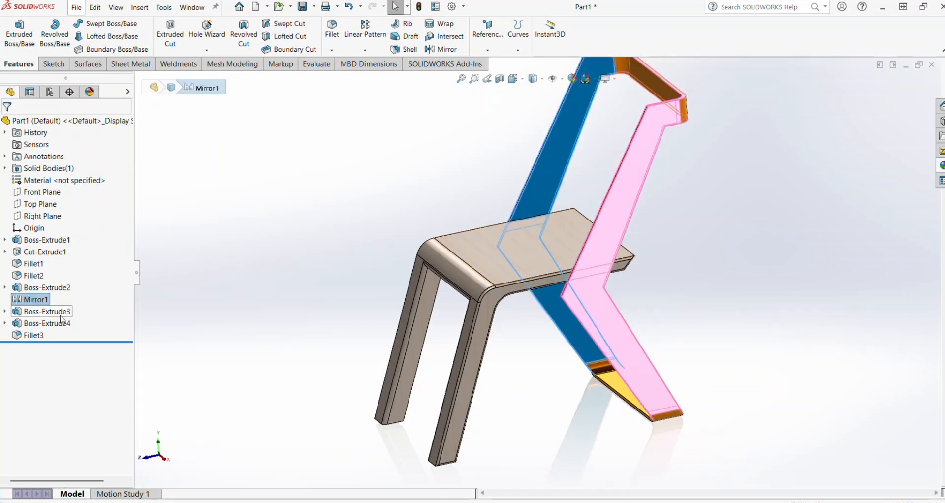
click(939, 167)
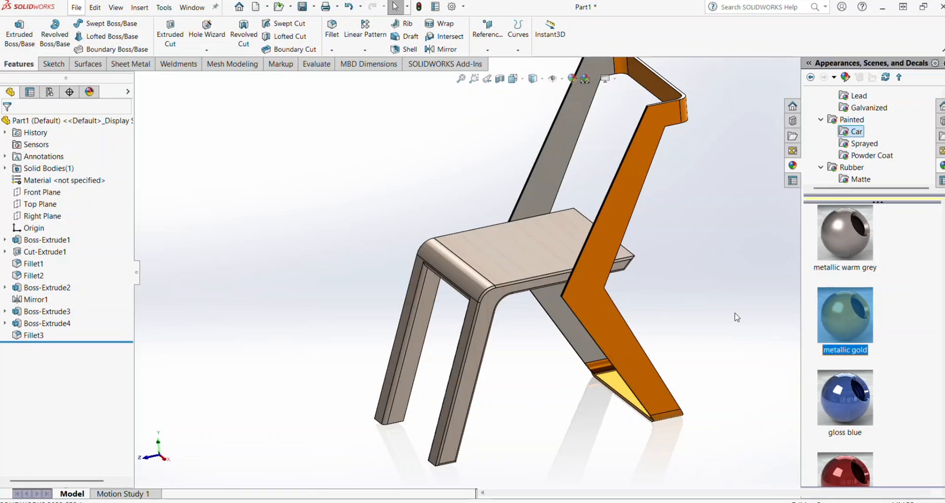
Step: Apply the metallic gold car paint appearance to the grey inner faces of the mirrored side frame, above and below the seat
click(571, 296)
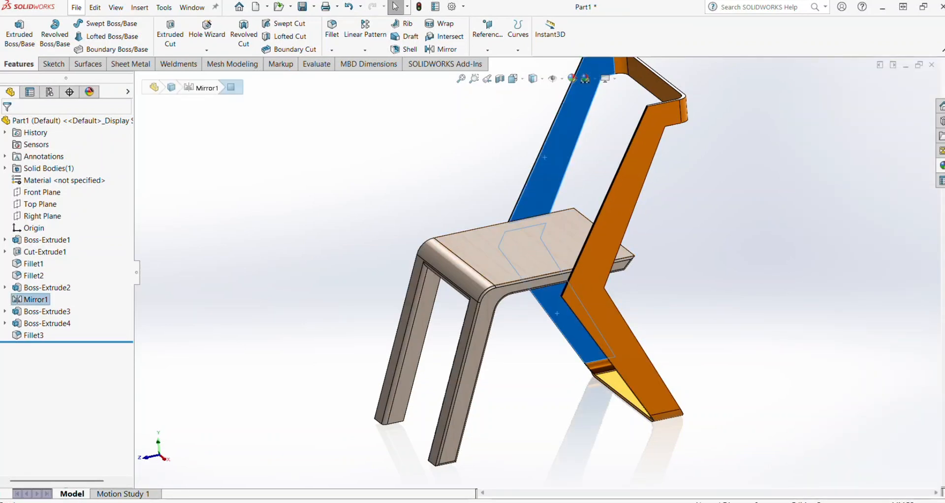
click(941, 168)
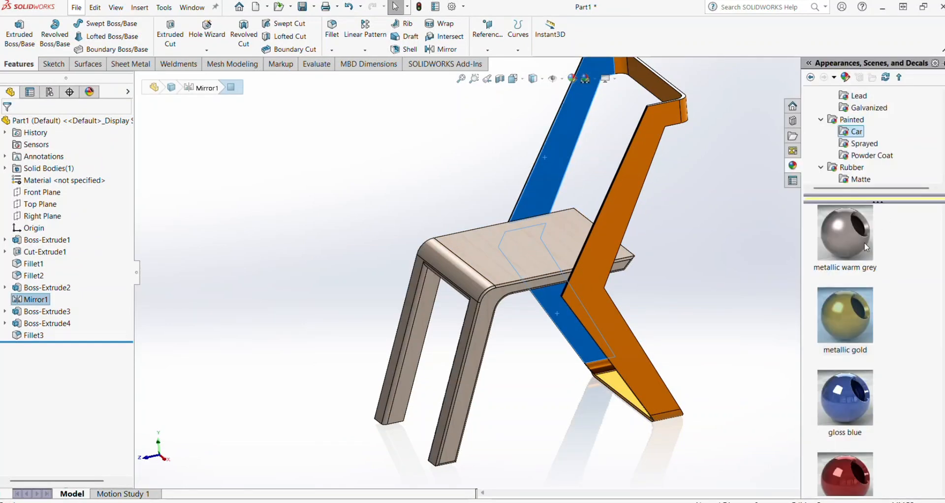
click(832, 317)
scroll(662, 327, up, 2)
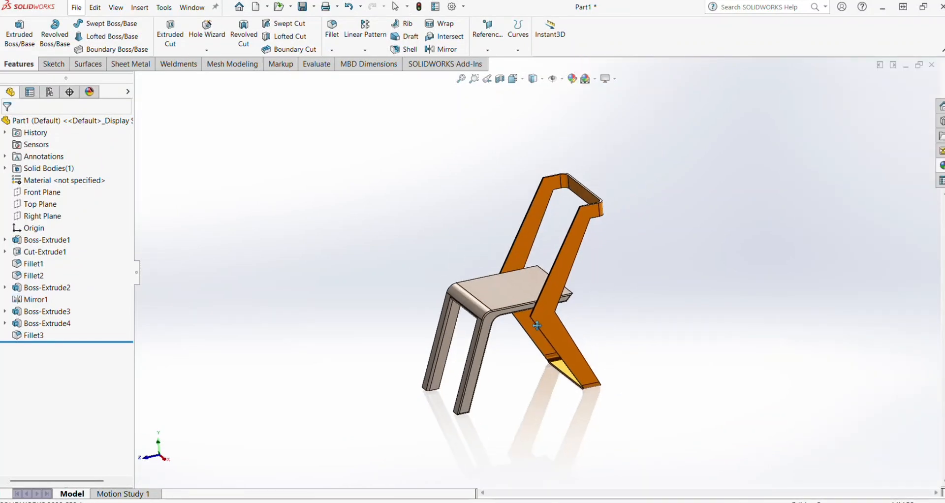